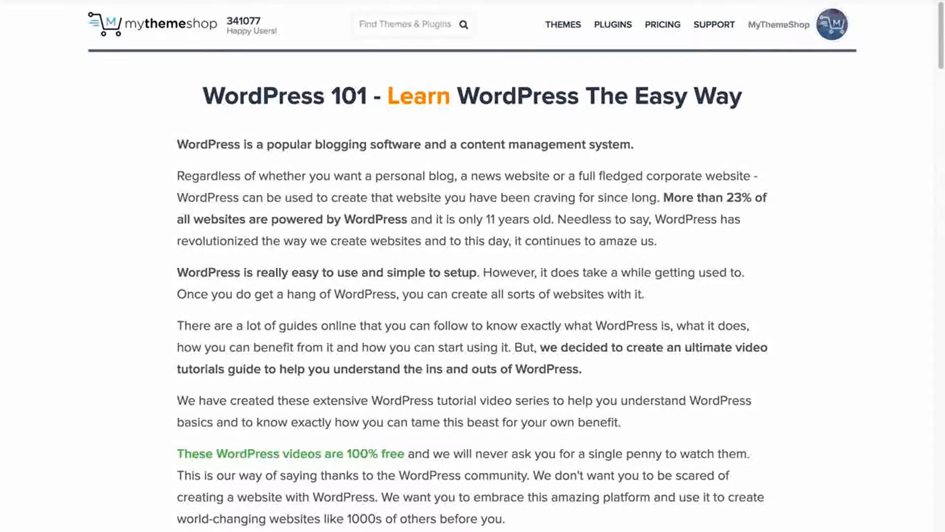
# Look through the WordPress 101 page and its video chapters down to the WordPress 201 advanced tutorials
pyautogui.scroll(-8, 878, 304)
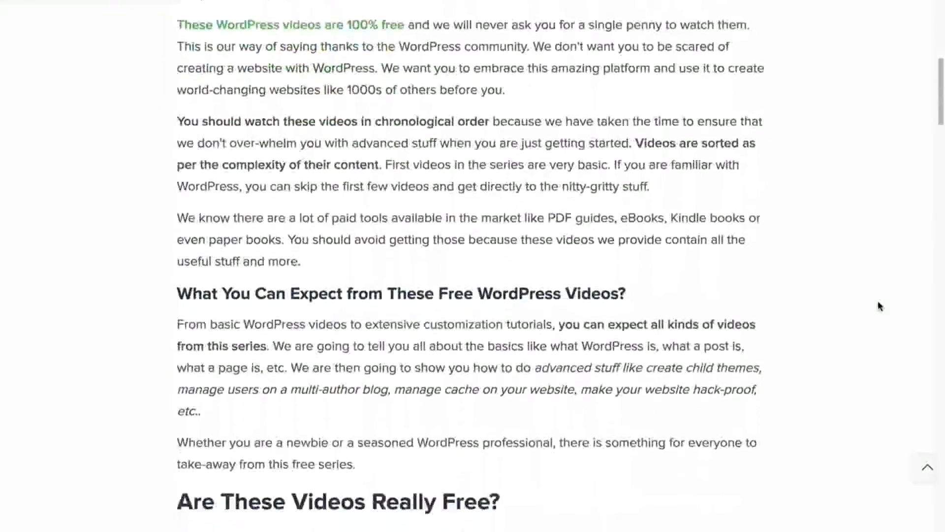
pyautogui.scroll(-16, 878, 306)
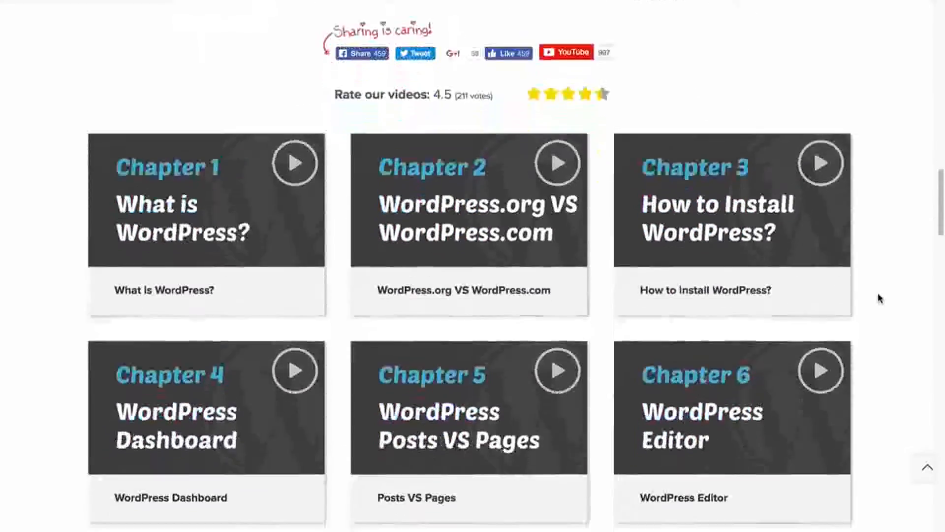
pyautogui.scroll(-2, 880, 299)
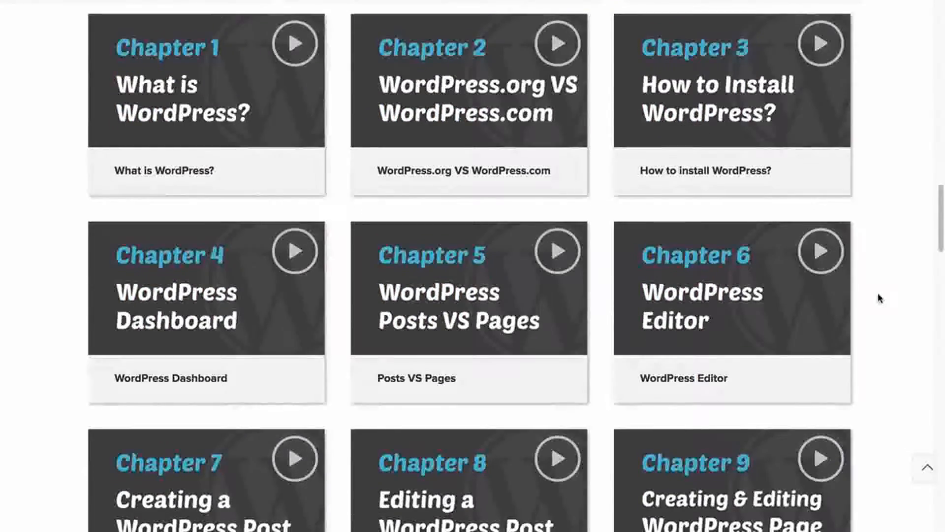
pyautogui.scroll(-3, 880, 299)
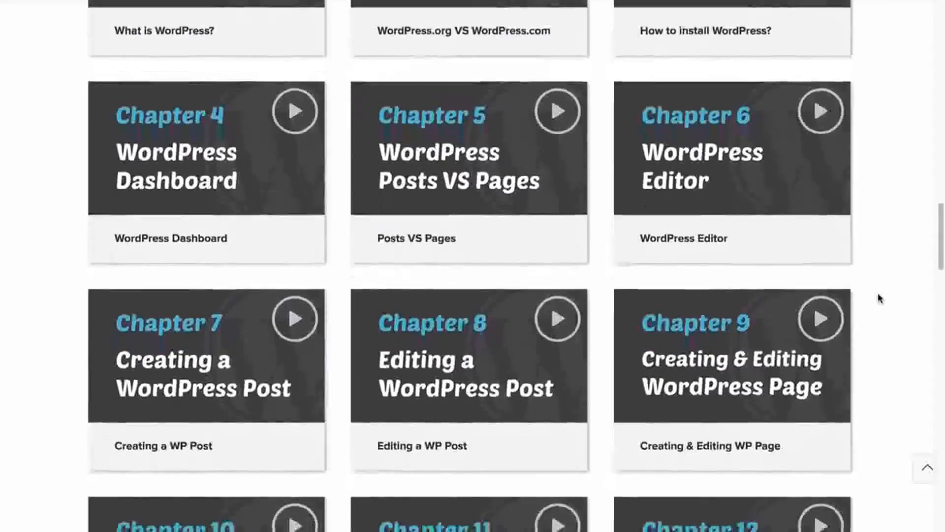
pyautogui.scroll(-8, 880, 299)
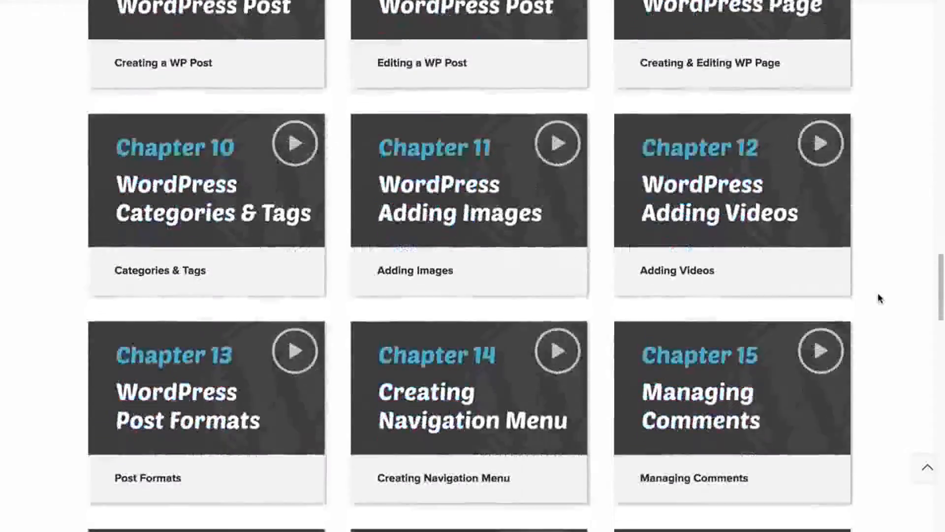
pyautogui.scroll(-20, 880, 299)
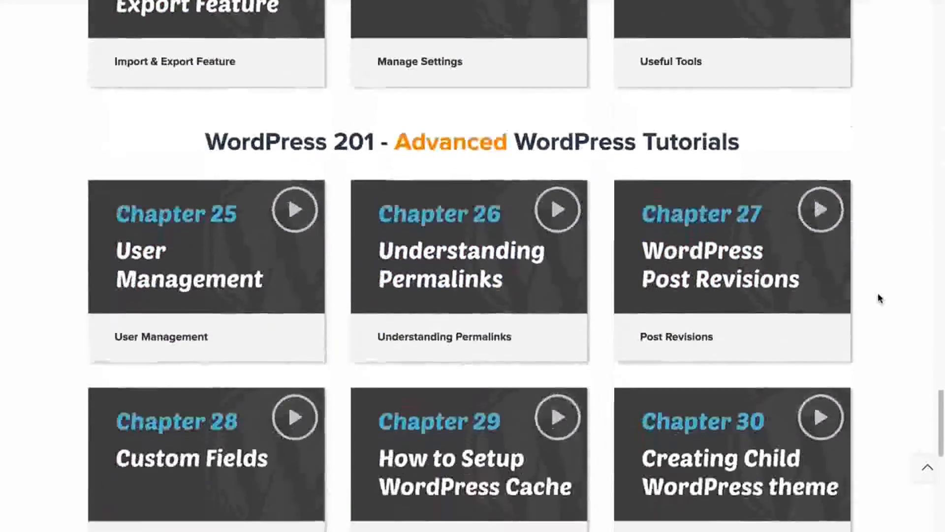
pyautogui.scroll(-2, 880, 299)
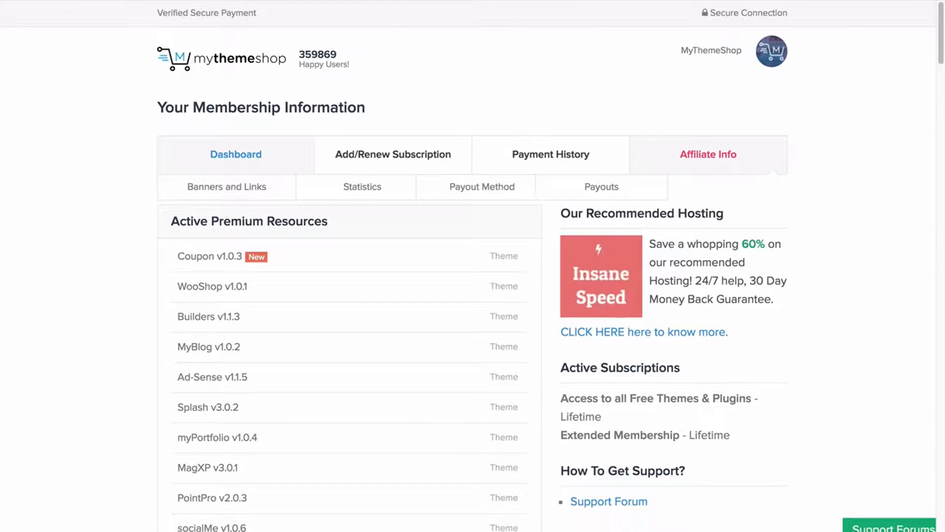
# Download the URL Shortener Pro v1.0 plugin files from the premium resources list as a Zip archive into Documents
pyautogui.scroll(-10, 14, 185)
pyautogui.scroll(-20, 15, 184)
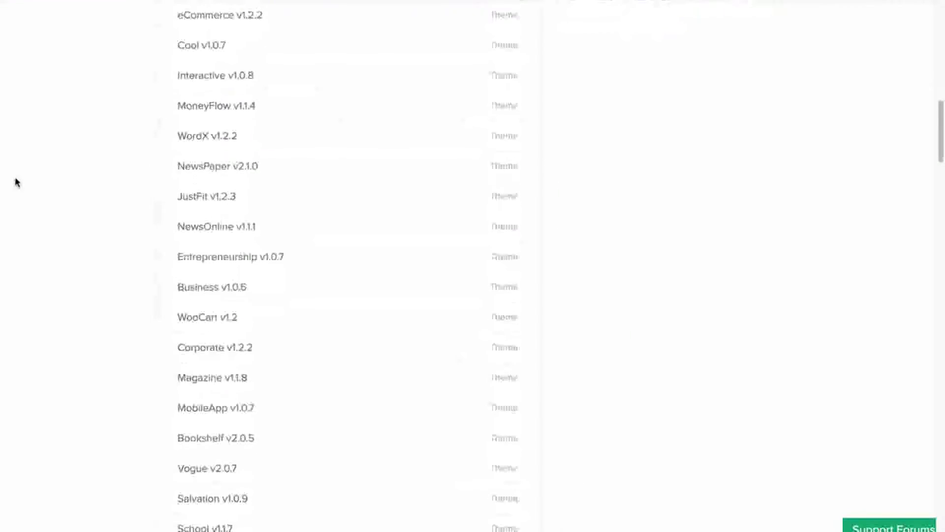
pyautogui.scroll(-20, 17, 173)
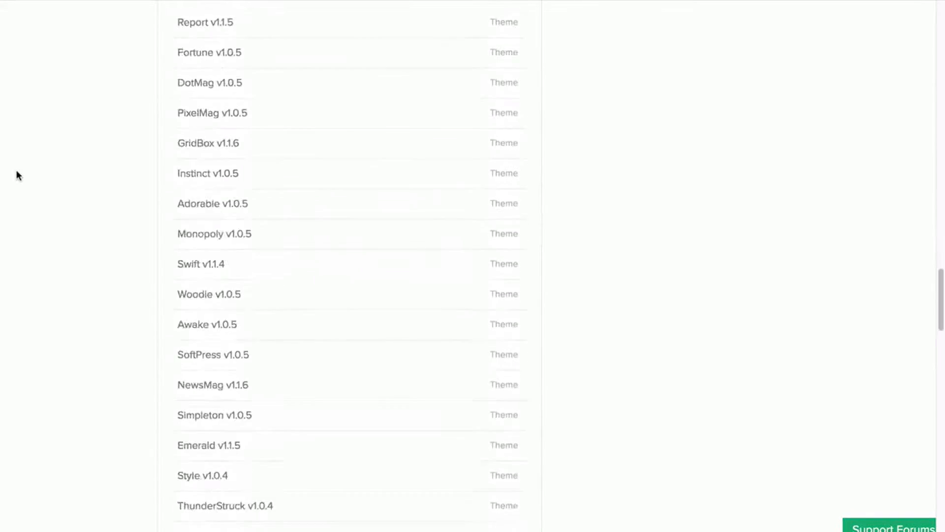
pyautogui.scroll(-1, 17, 176)
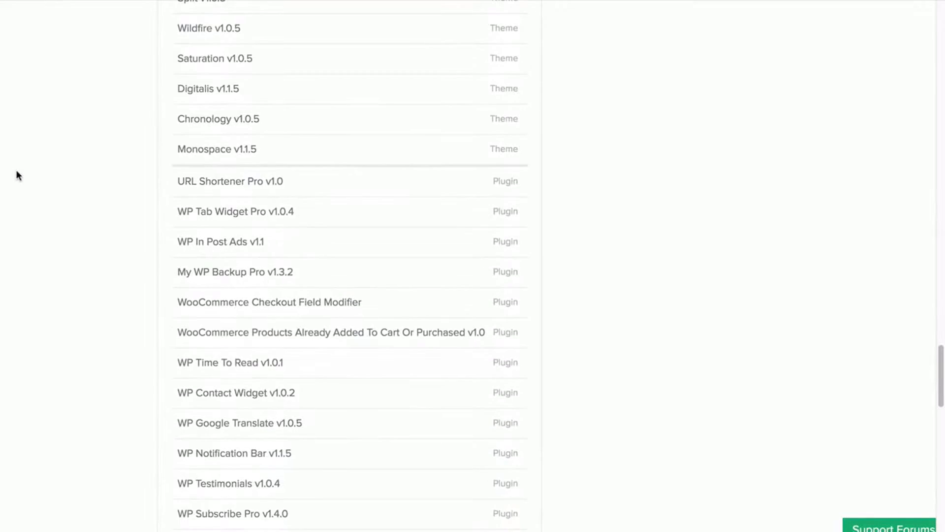
pyautogui.click(270, 183)
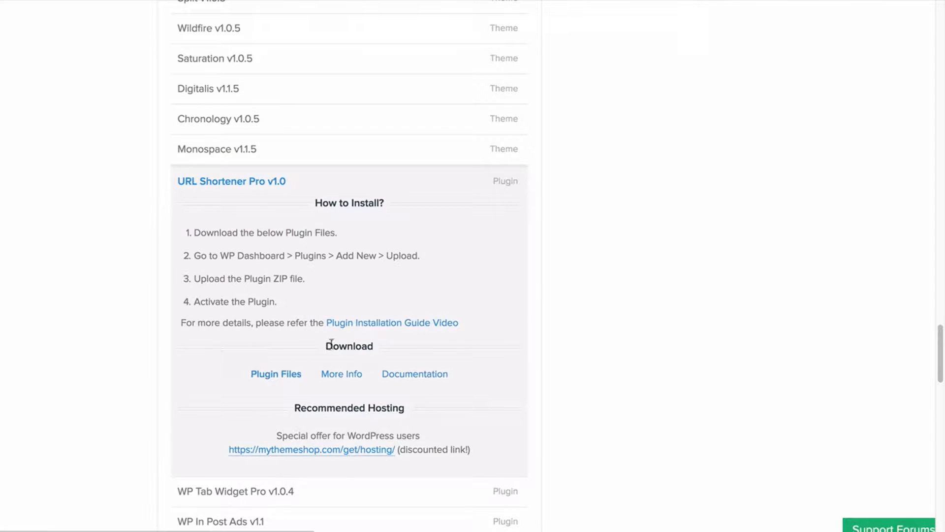
pyautogui.click(276, 373)
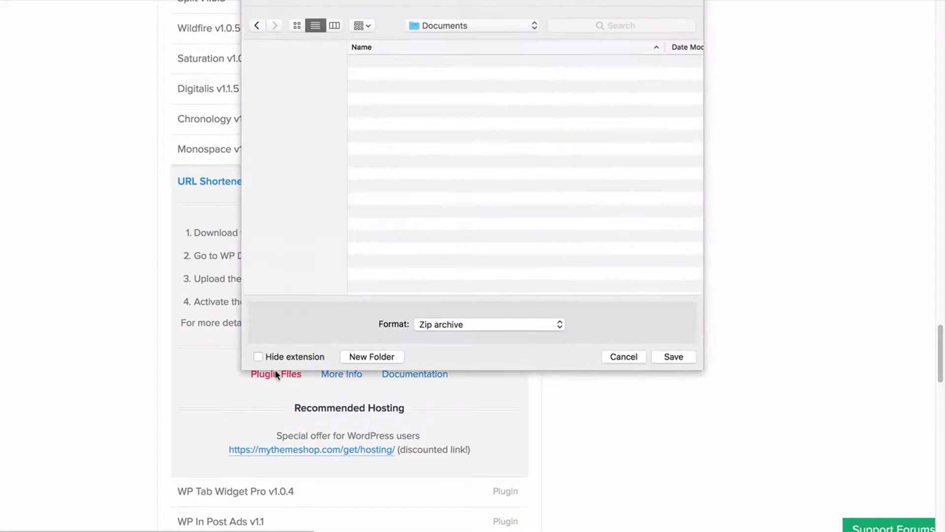
pyautogui.click(665, 356)
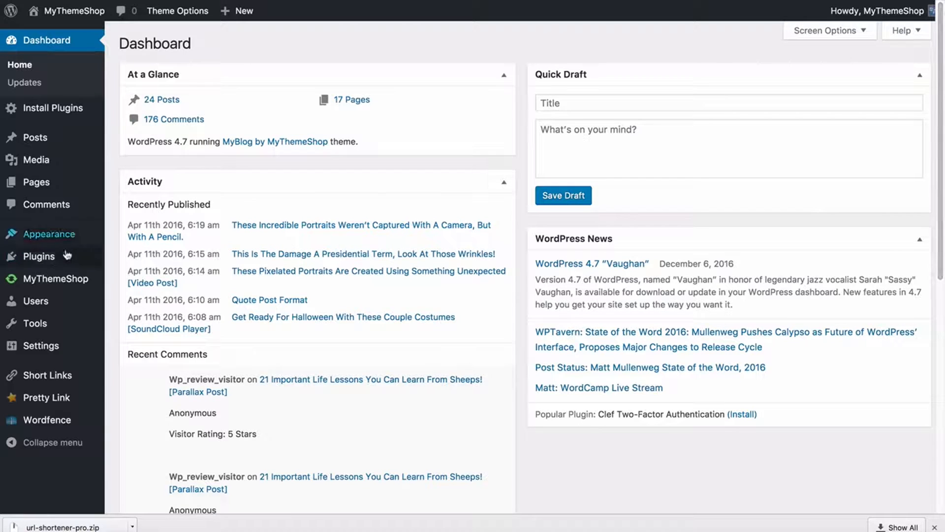
# Upload url-shortener-pro.zip as a new plugin on the WordPress site and install it
pyautogui.moveTo(54, 257)
pyautogui.click(130, 280)
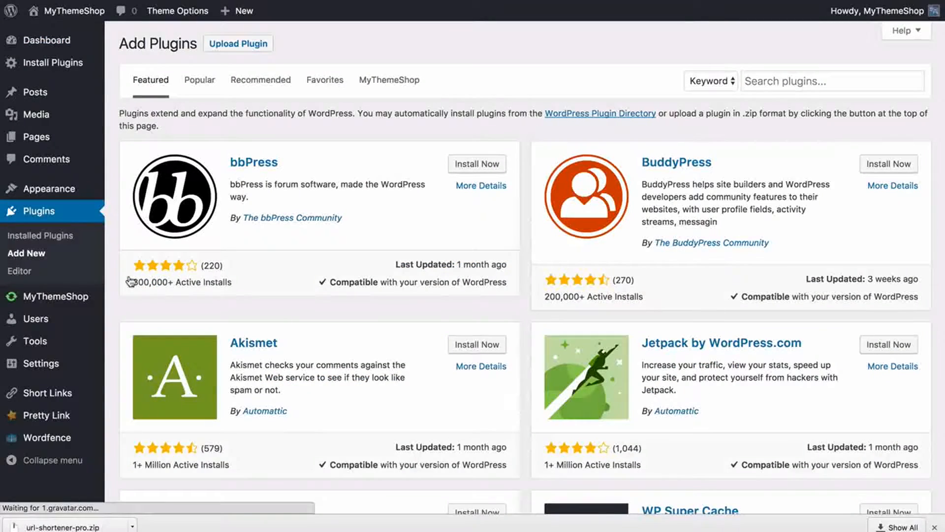
pyautogui.click(223, 44)
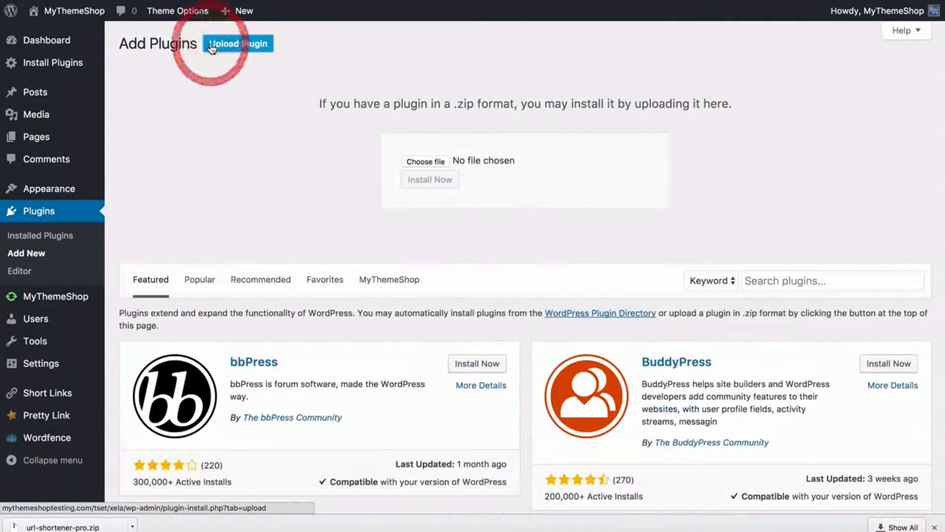
pyautogui.moveTo(49, 525); pyautogui.dragTo(424, 163)
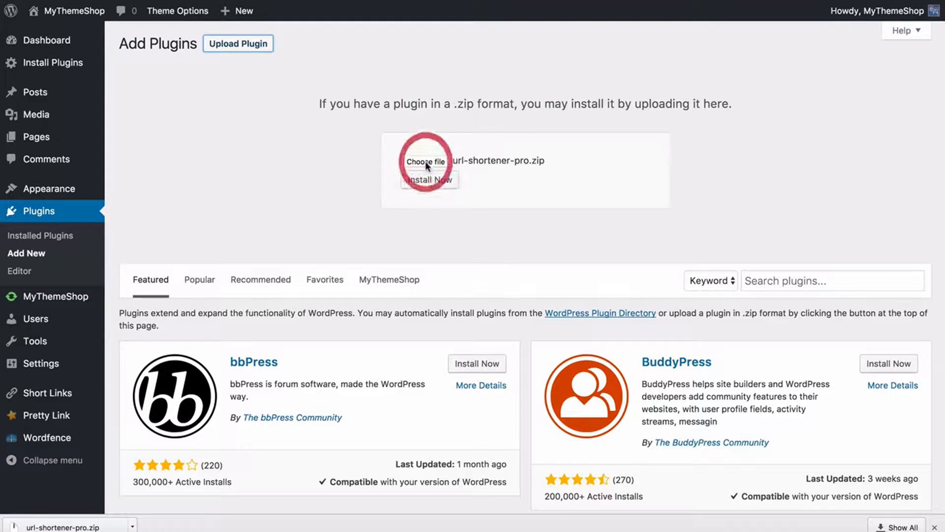
pyautogui.click(414, 185)
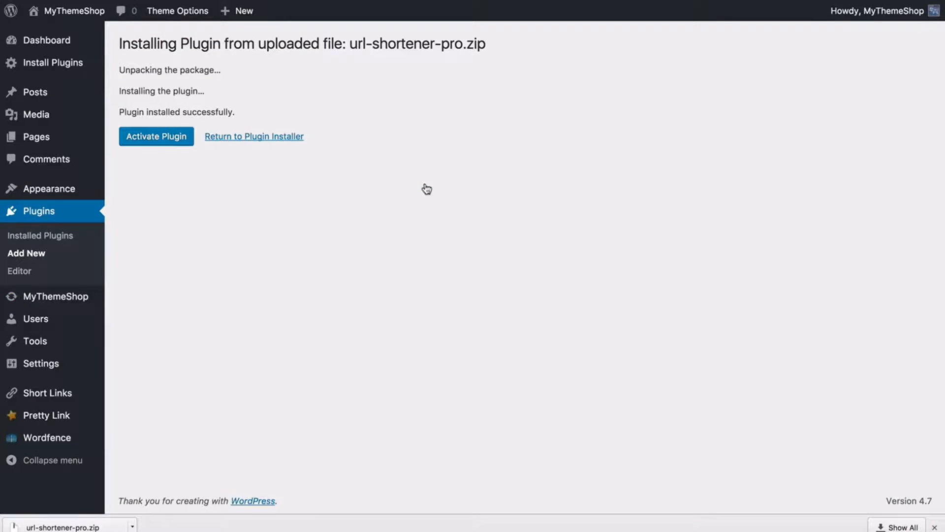
# Activate URL Shortener Pro and deactivate the free URL Shortener by MyThemeShop plugin
pyautogui.click(171, 141)
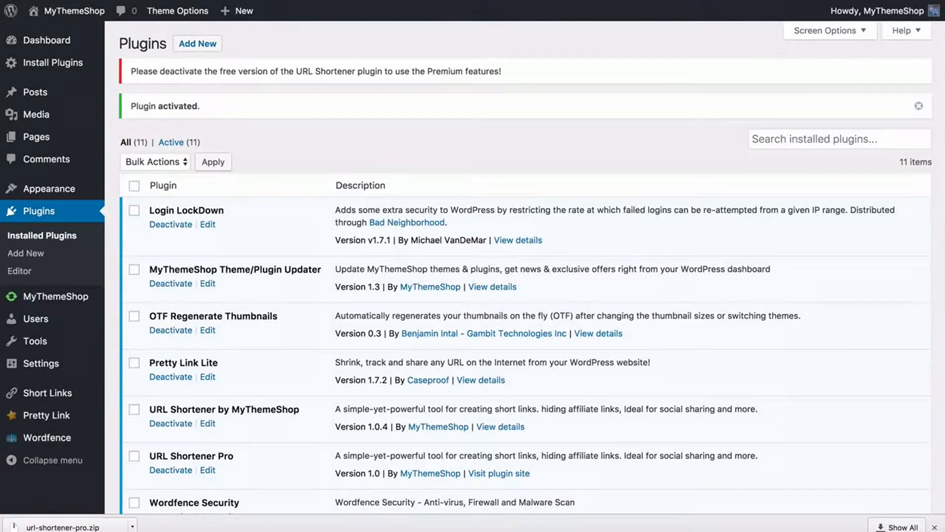
pyautogui.scroll(-5, 279, 249)
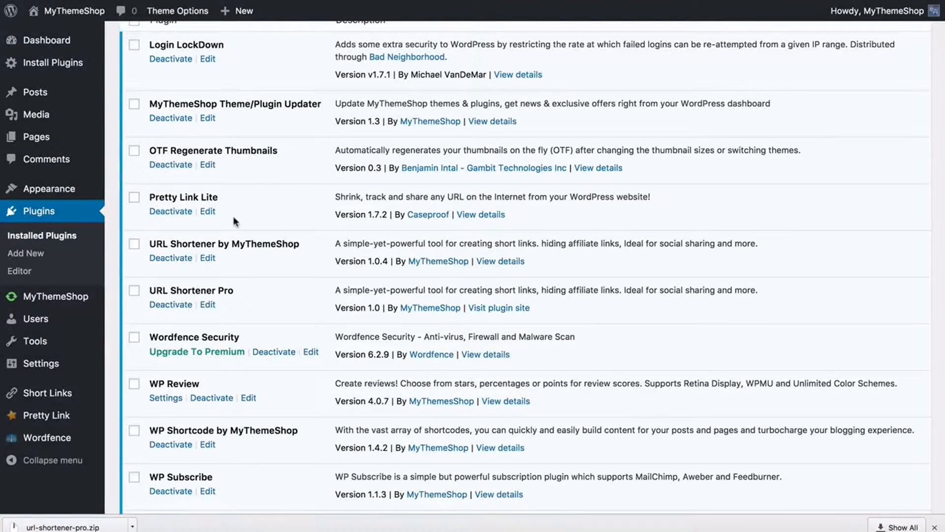
pyautogui.click(171, 258)
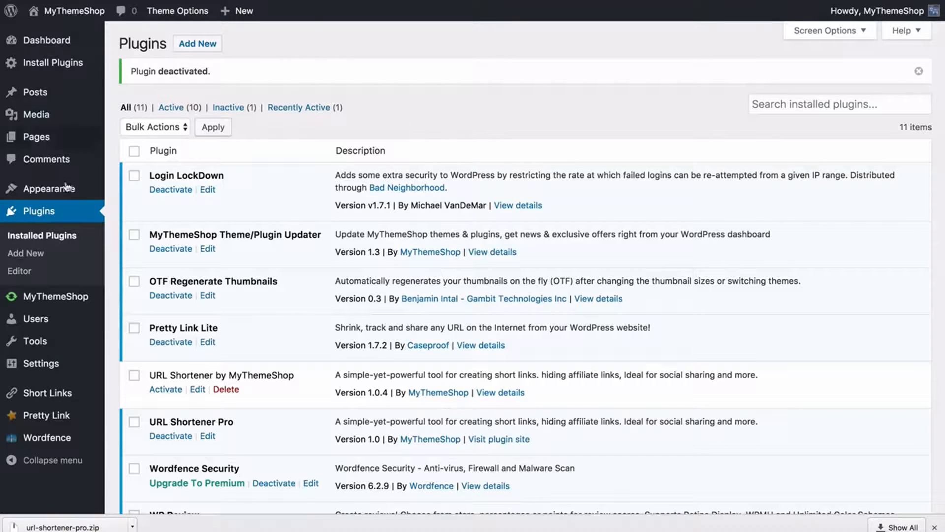
# Import the Pretty Links into URL Shortener with unsupported redirection types as 301 Permanent header redirection, and reload the short links list
pyautogui.click(26, 394)
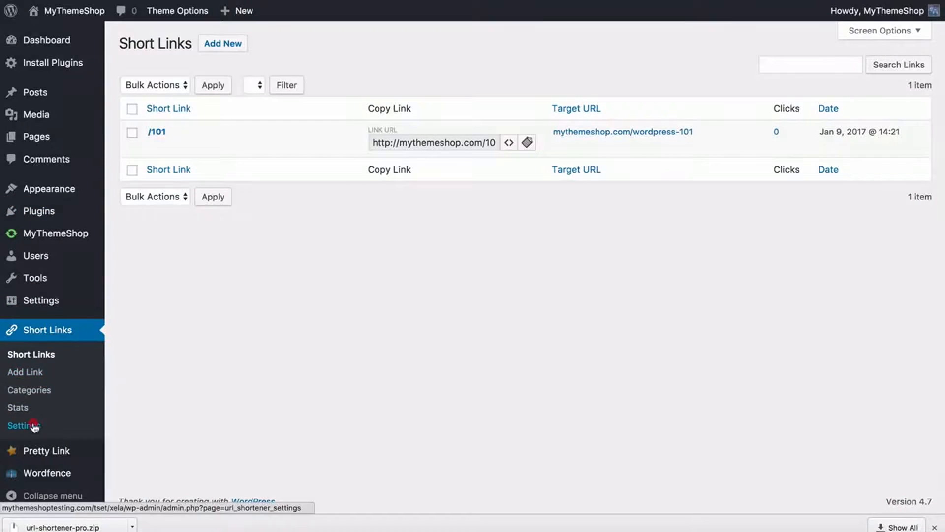
pyautogui.click(34, 424)
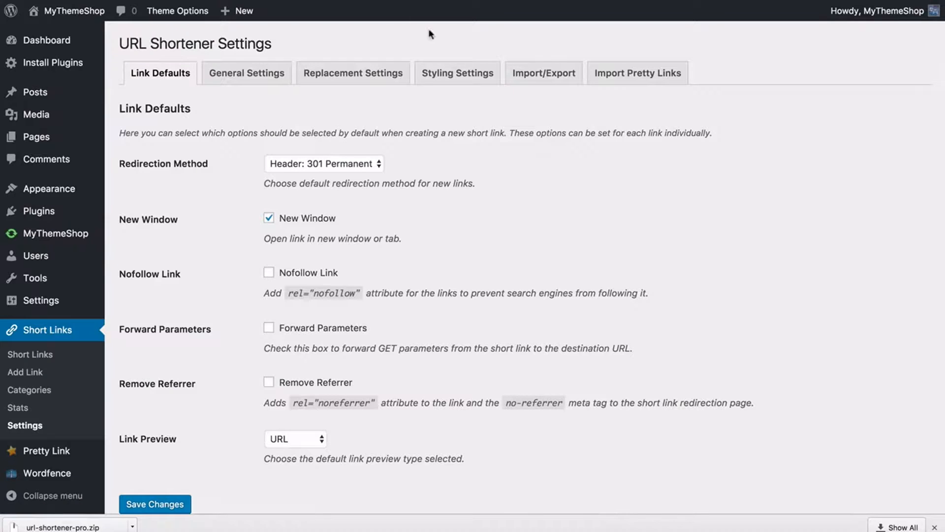
pyautogui.click(601, 78)
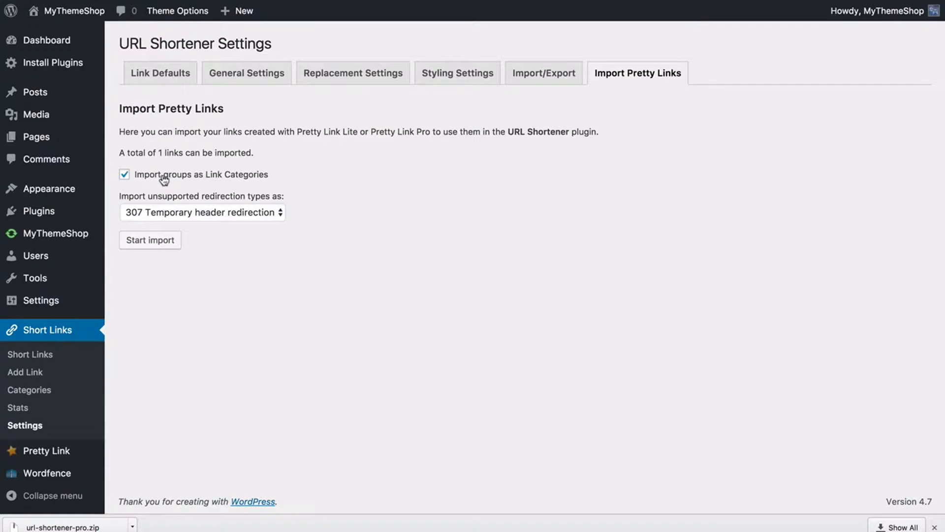
pyautogui.click(212, 211)
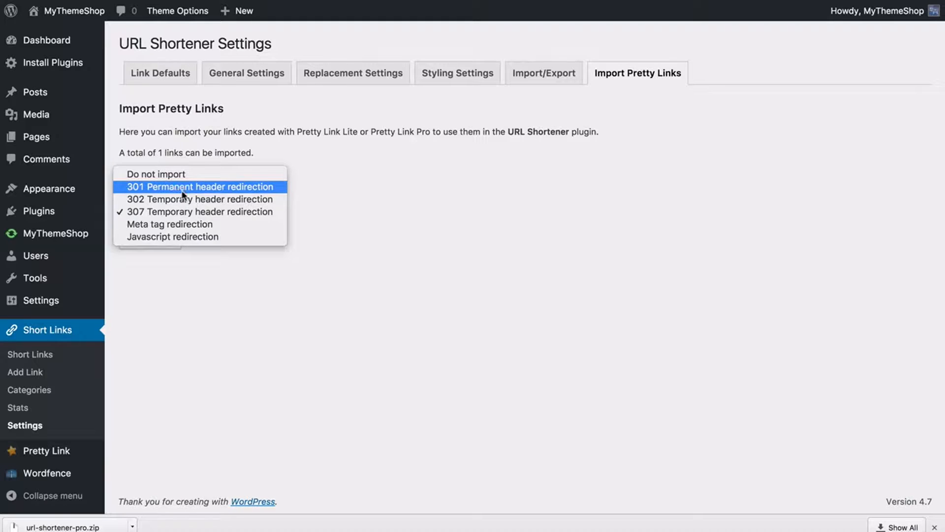
pyautogui.click(182, 189)
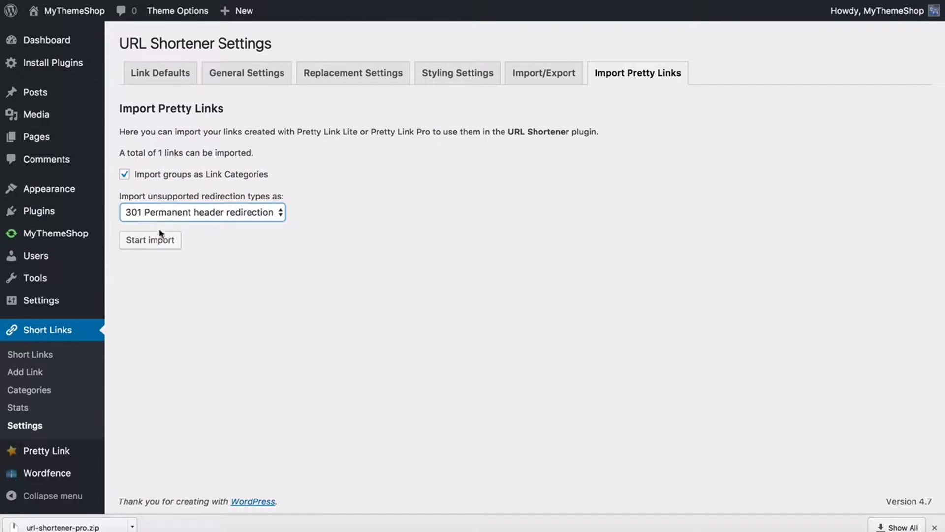
pyautogui.click(155, 240)
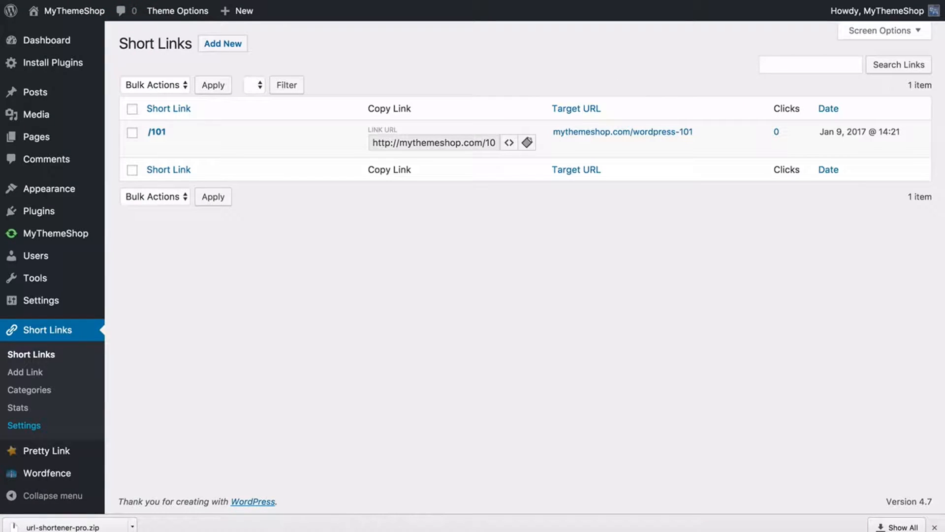
pyautogui.click(40, 1)
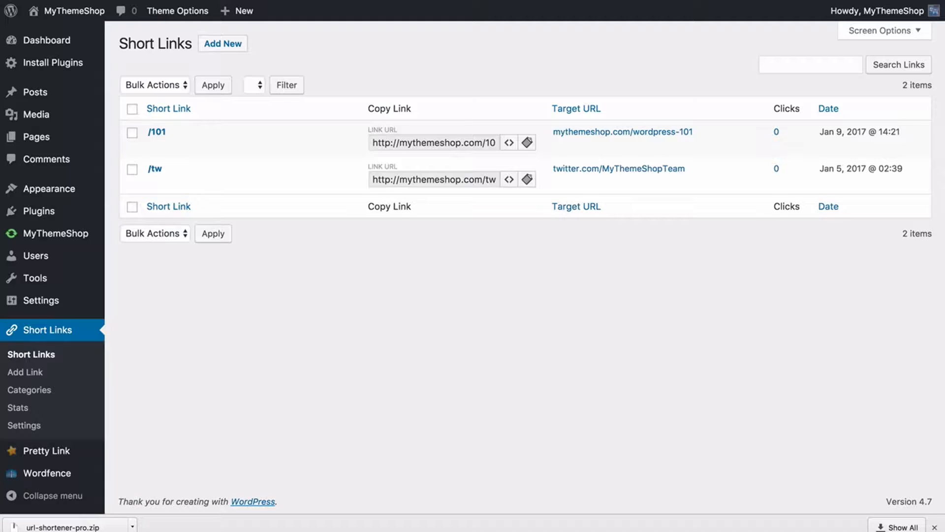
# Examine the short link statistics for /101, including the click chart, visitor breakdown types, referers and the selectable short links
pyautogui.click(31, 411)
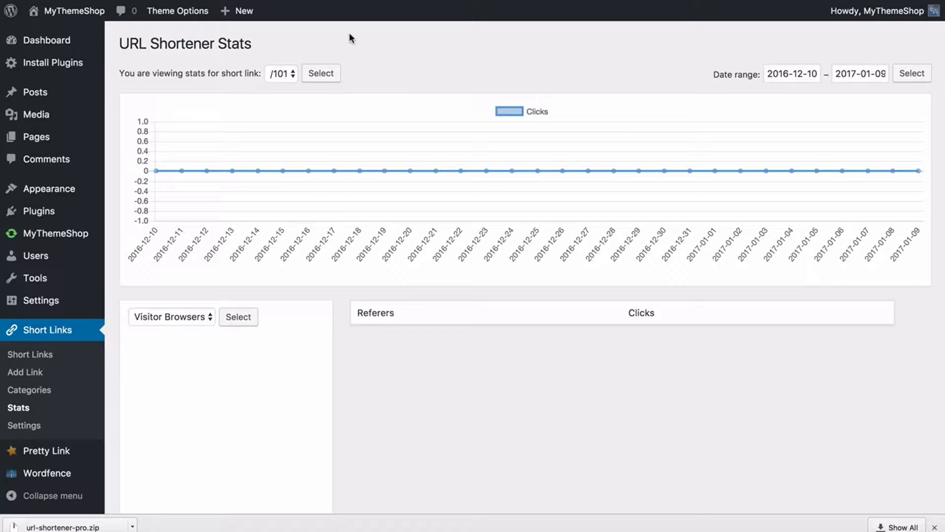
pyautogui.scroll(-3, 285, 186)
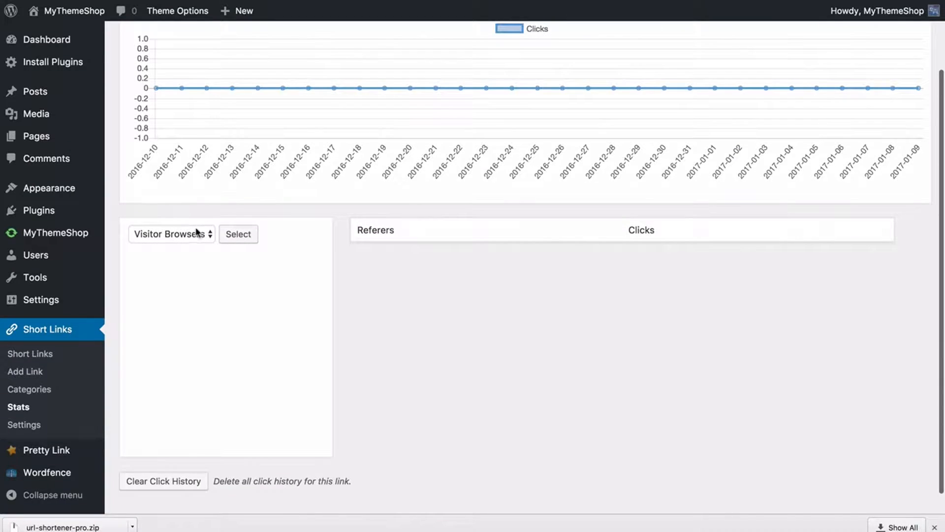
pyautogui.click(196, 231)
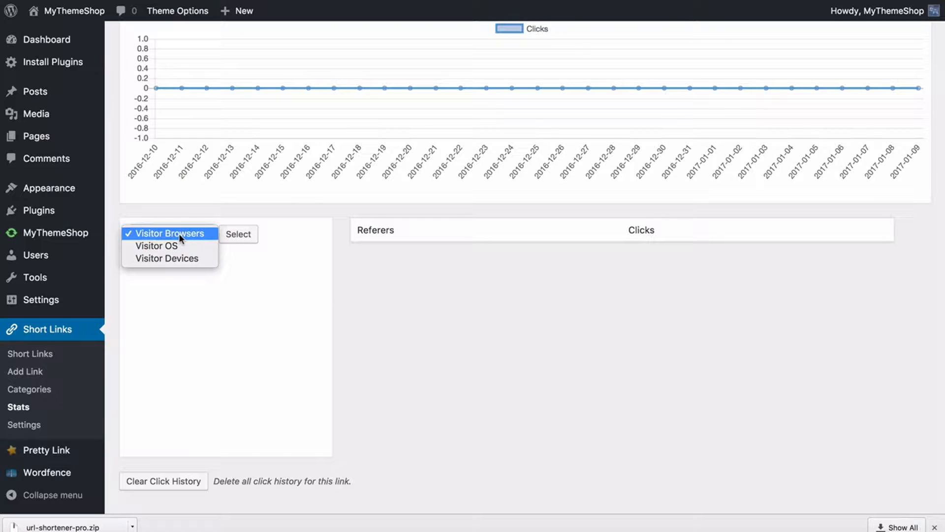
pyautogui.click(311, 280)
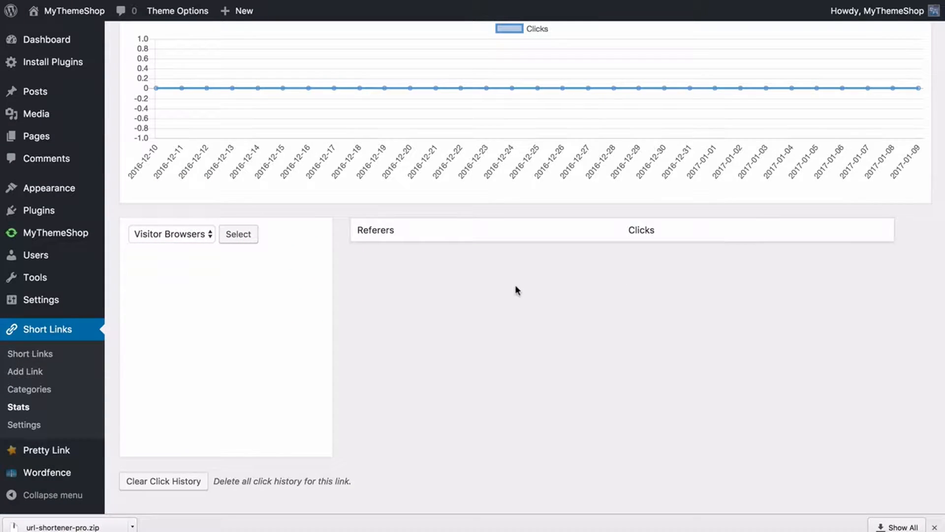
pyautogui.scroll(3, 515, 285)
pyautogui.scroll(-5, 515, 285)
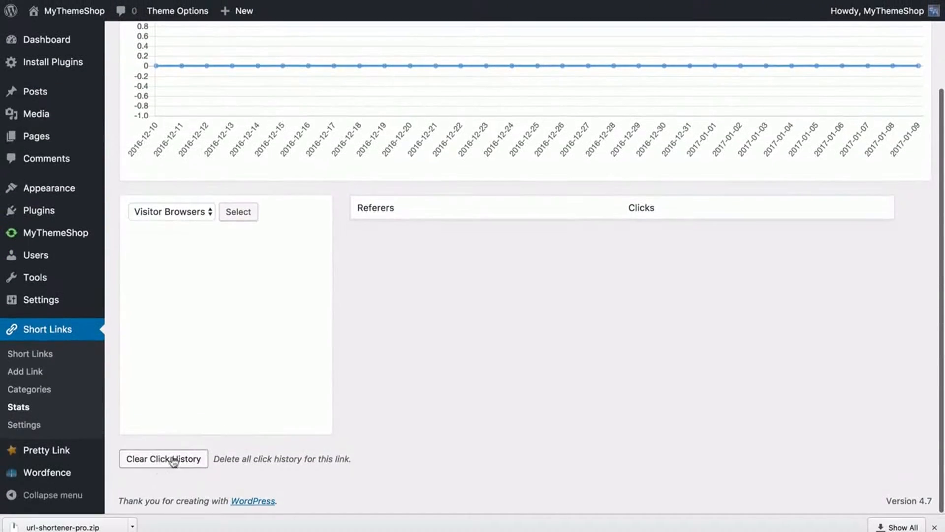
pyautogui.scroll(1, 534, 356)
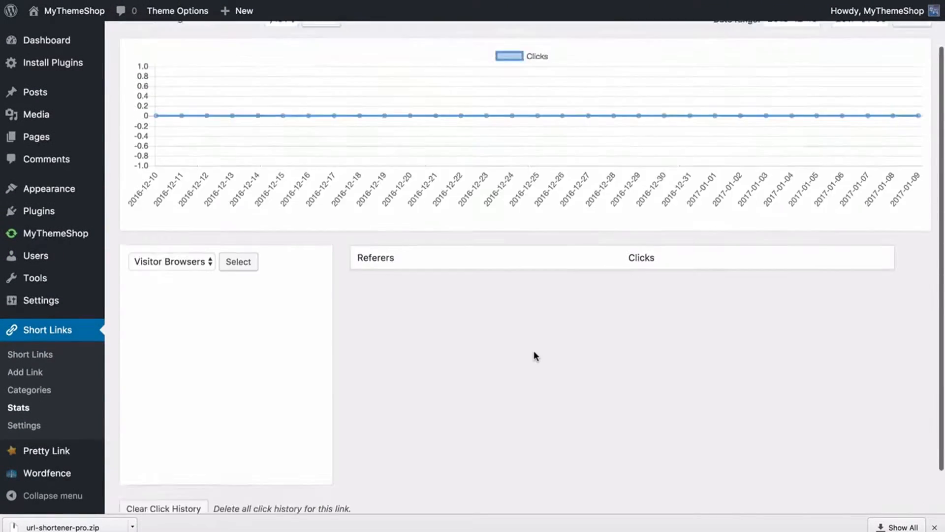
pyautogui.scroll(1, 535, 356)
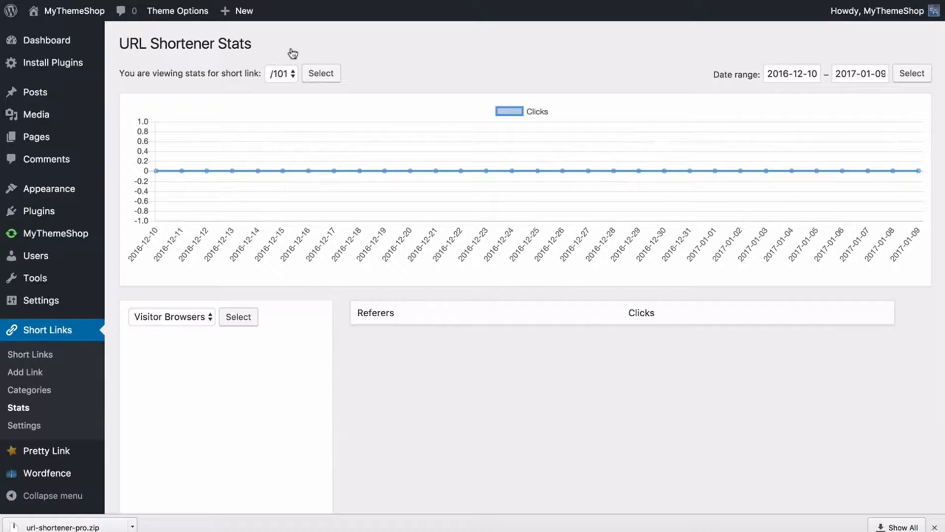
pyautogui.click(281, 74)
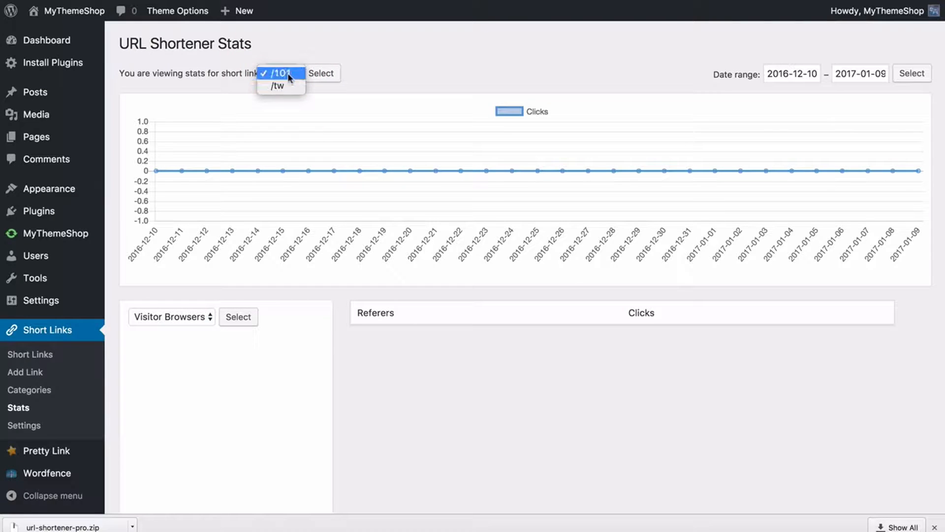
pyautogui.click(403, 68)
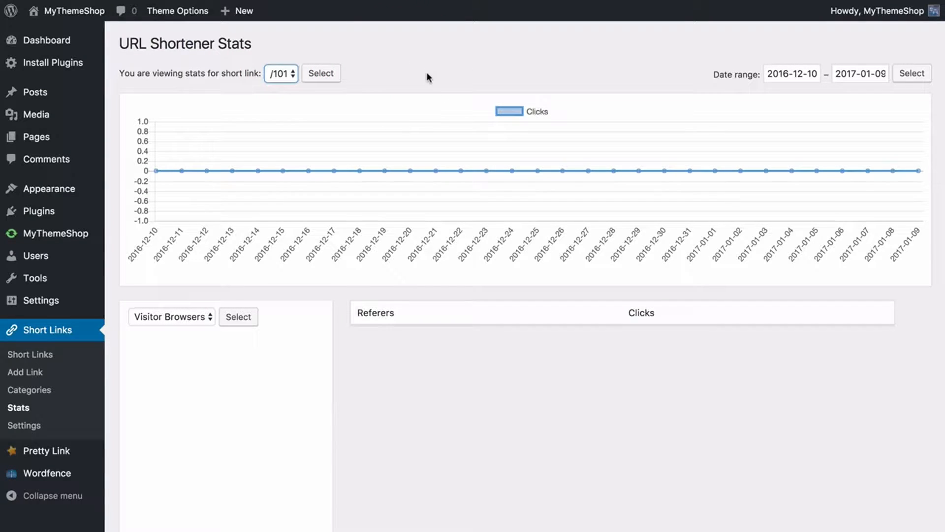
# Open the URL Shortener link default settings and review the redirection methods, keeping Header: 301 Permanent and New Window enabled
pyautogui.click(20, 426)
pyautogui.click(21, 427)
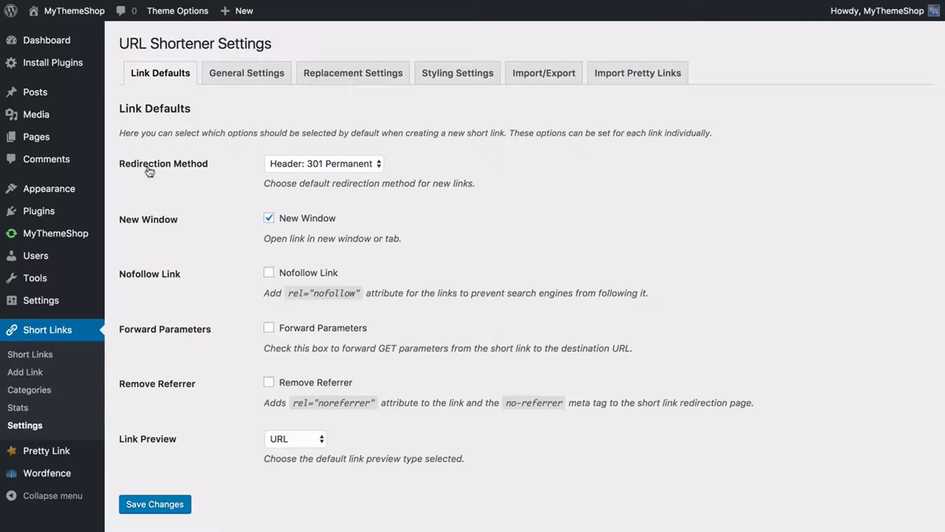
pyautogui.click(288, 164)
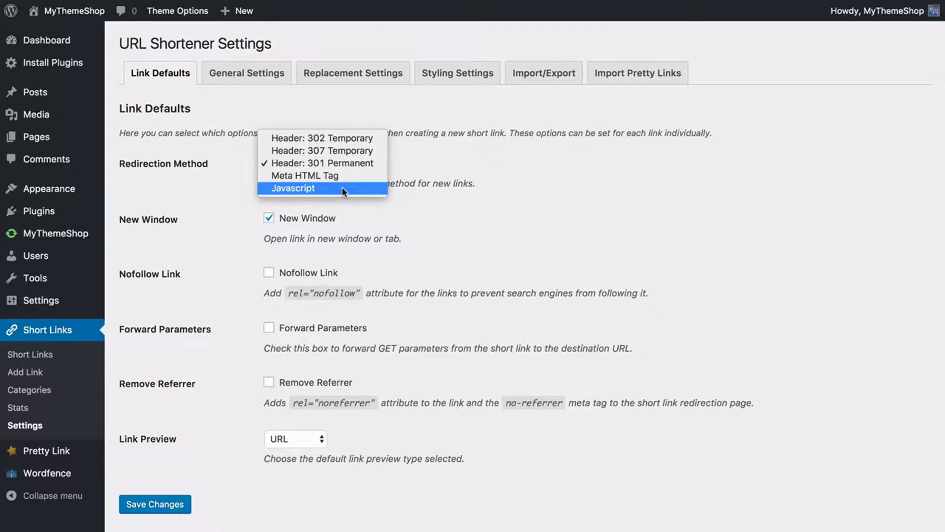
pyautogui.click(315, 163)
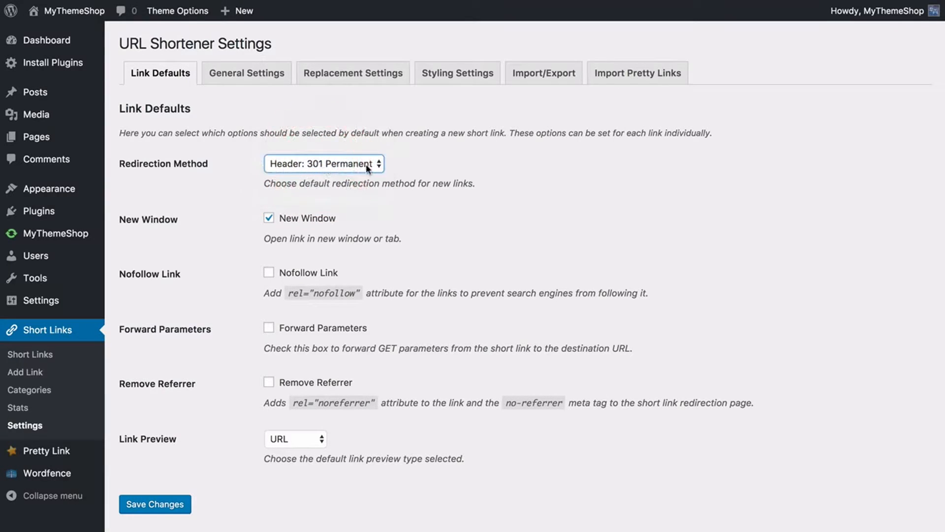
pyautogui.click(415, 166)
pyautogui.scroll(-1, 416, 165)
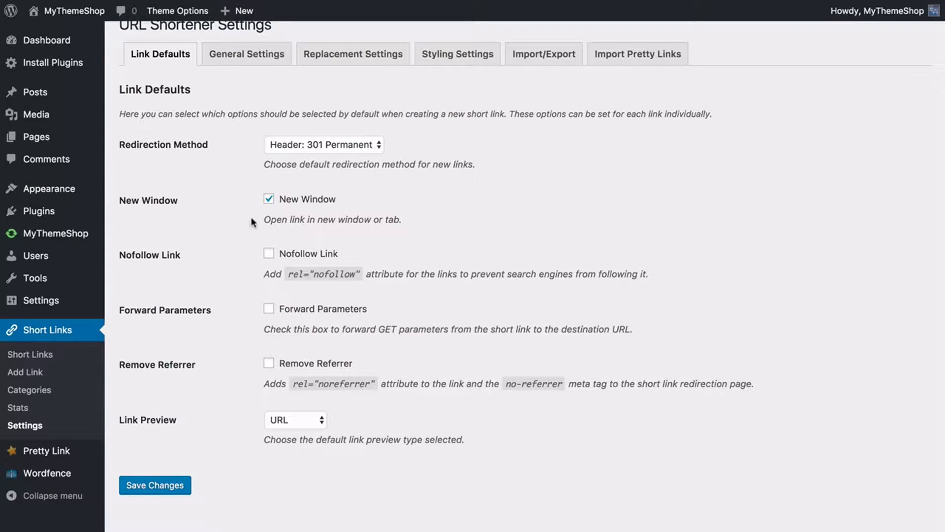
pyautogui.scroll(-1, 352, 188)
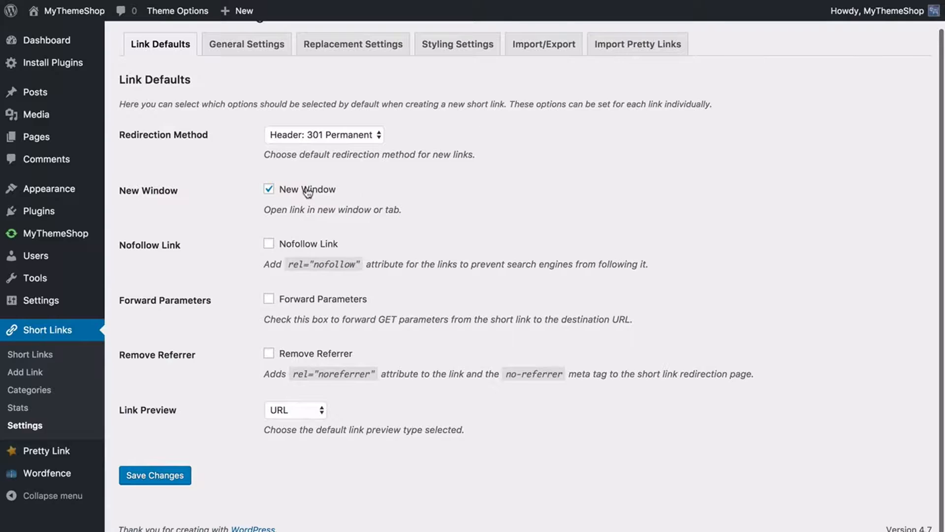
# Check the Nofollow Link and Link Preview options, keep nofollow off and the preview type as URL, and save the link defaults
pyautogui.click(289, 247)
pyautogui.click(310, 246)
pyautogui.click(389, 269)
pyautogui.click(306, 409)
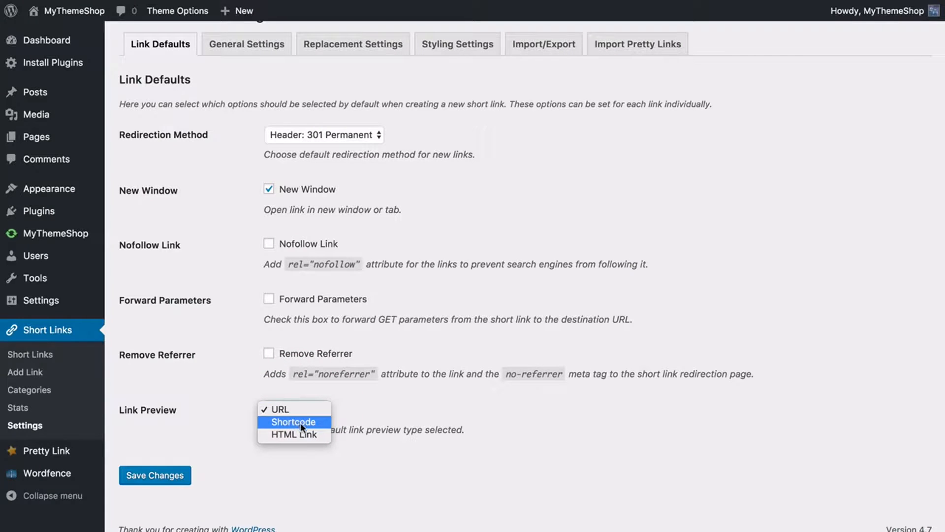
pyautogui.click(363, 416)
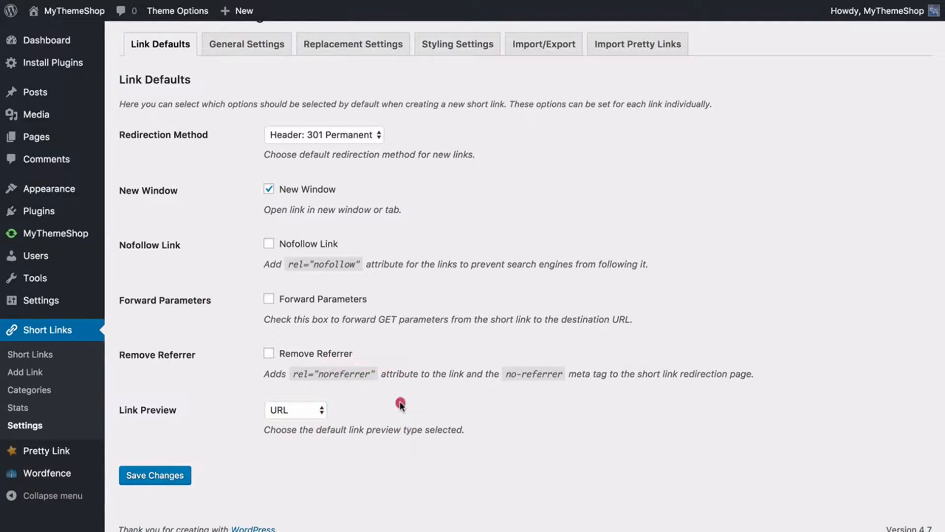
pyautogui.click(400, 401)
pyautogui.scroll(1, 400, 401)
pyautogui.click(162, 509)
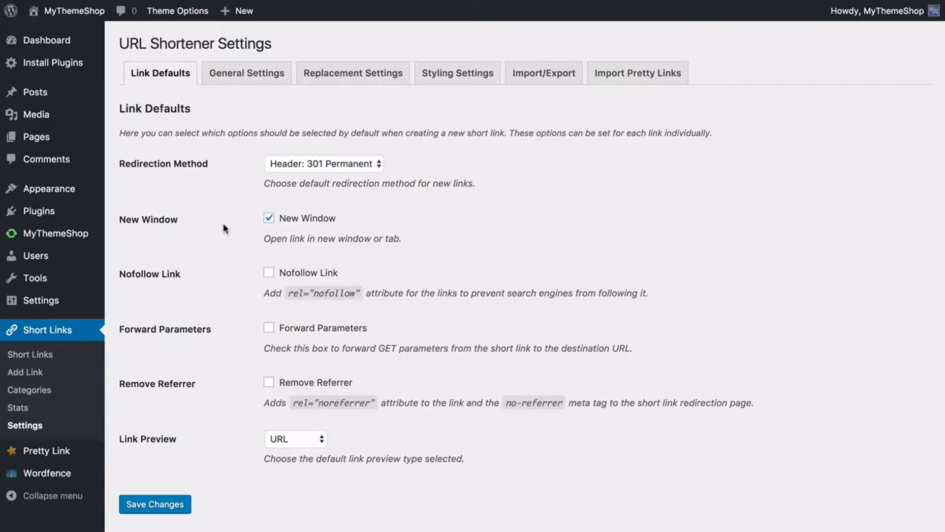
# Review the general settings for category prefixes and the 404 override page, keep Override 404 at None, and save
pyautogui.click(236, 80)
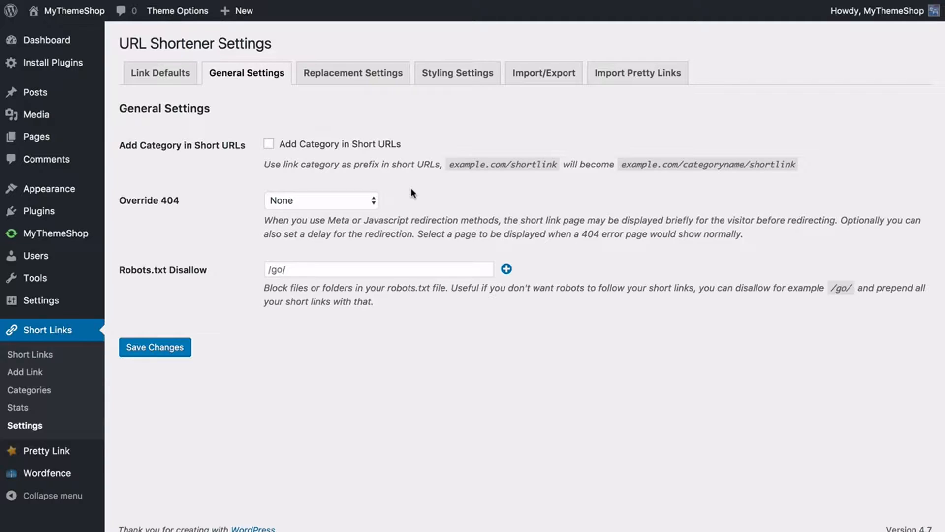
pyautogui.click(349, 142)
pyautogui.click(353, 153)
pyautogui.click(532, 161)
pyautogui.click(351, 200)
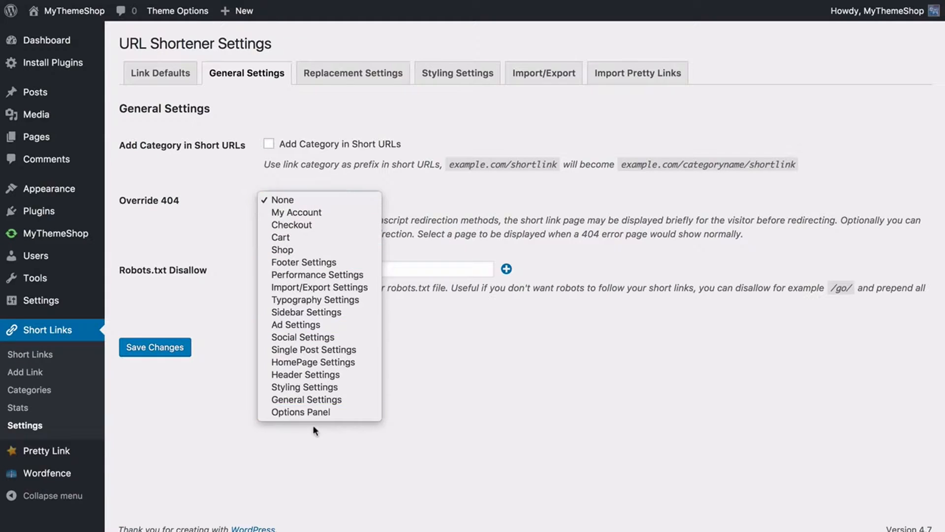
pyautogui.click(402, 214)
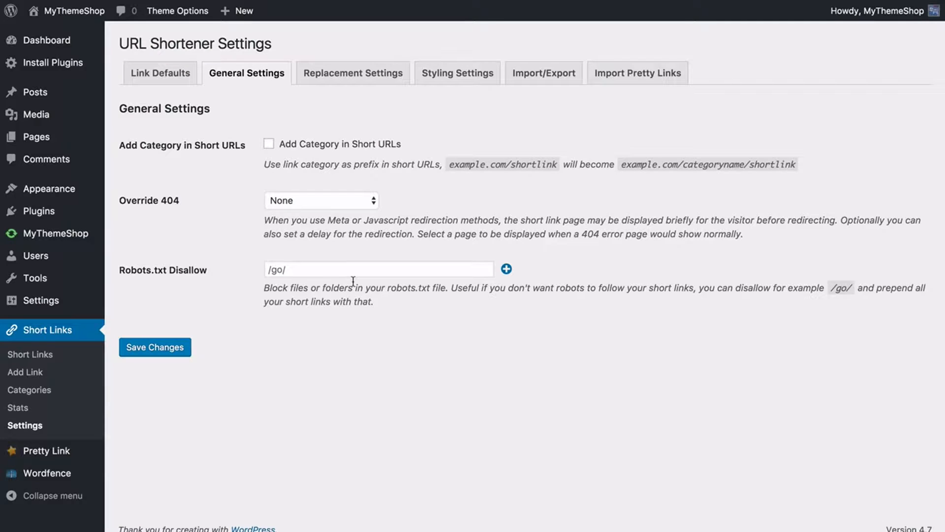
pyautogui.click(156, 351)
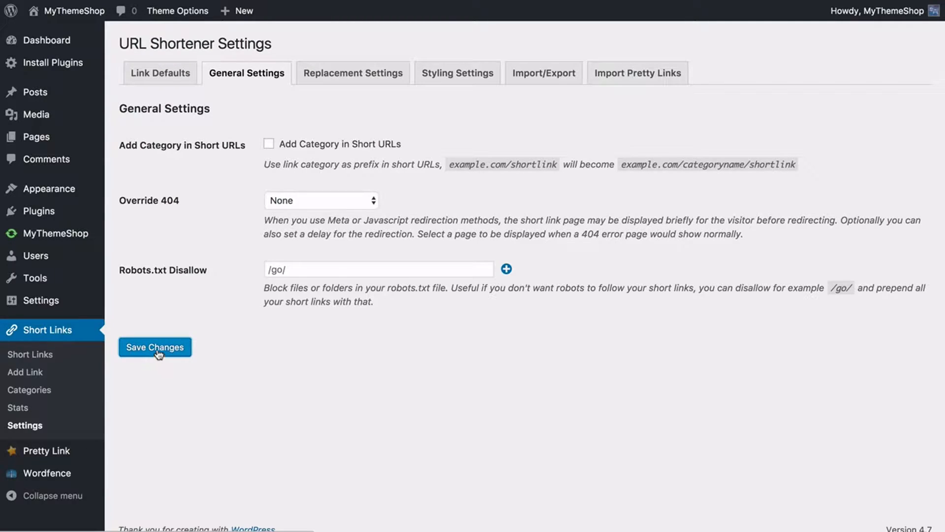
# Open the replacement settings, try 1 as Max Keyword Replacements, and set it back to 0 for no limit
pyautogui.click(349, 79)
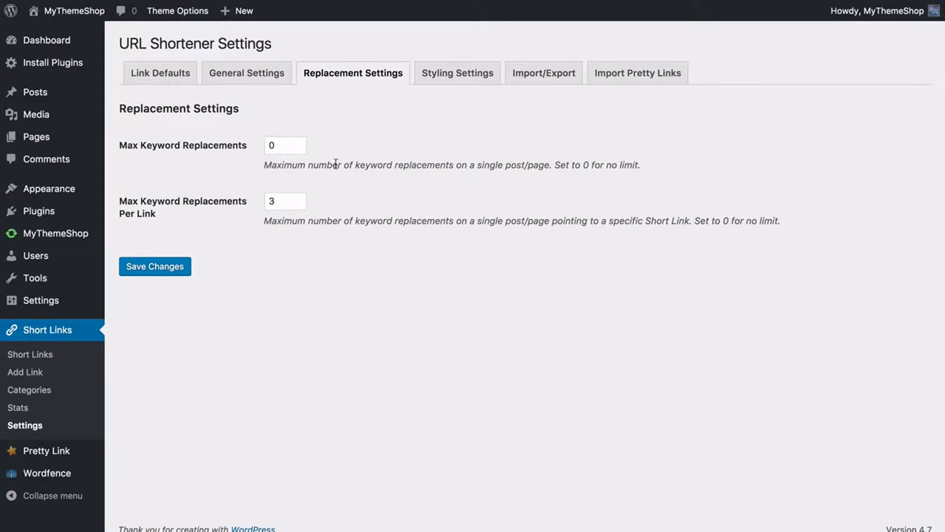
pyautogui.click(285, 147)
pyautogui.press('BackSpace')
pyautogui.write('1')
pyautogui.doubleClick(283, 145)
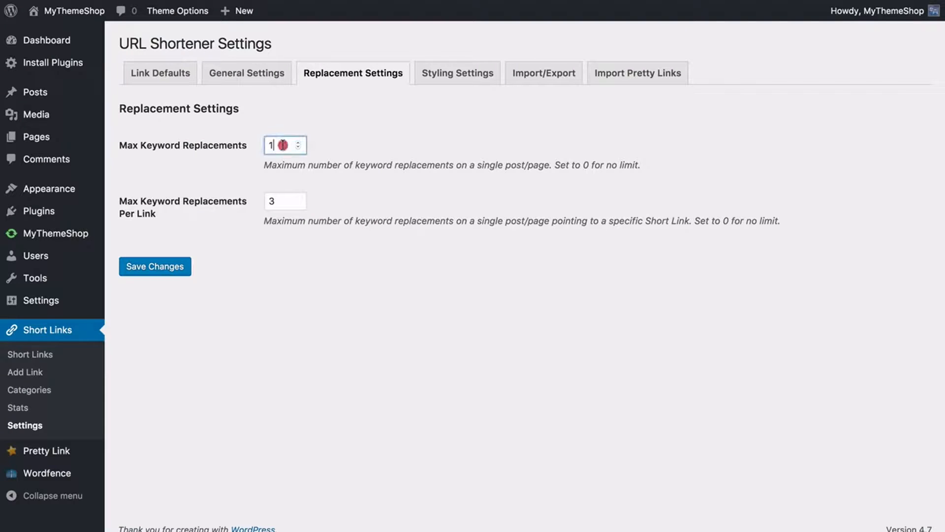
pyautogui.write('0')
pyautogui.click(347, 157)
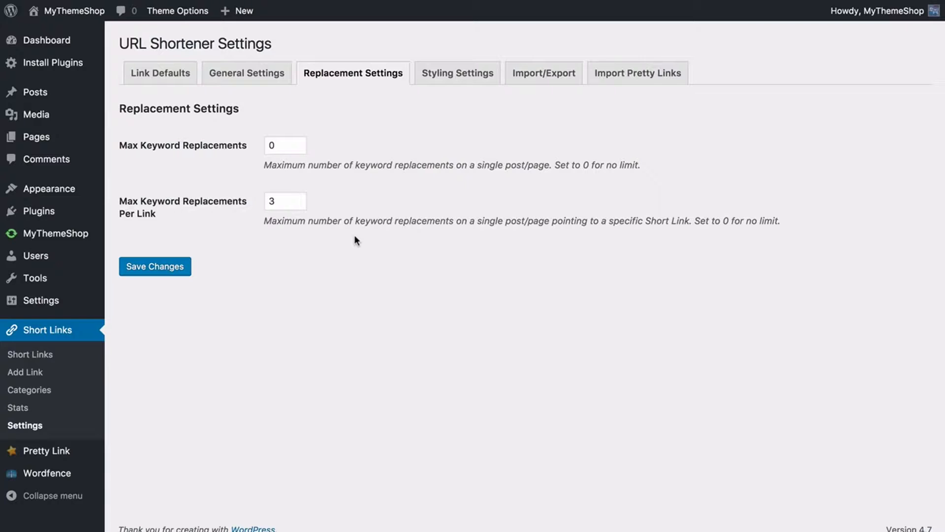
# Set Max Keyword Replacements Per Link to 0 and save the replacement settings
pyautogui.click(281, 202)
pyautogui.press('BackSpace')
pyautogui.write('0')
pyautogui.click(320, 215)
pyautogui.click(185, 270)
# Try a link color in the styling settings, picking red #dd3333 and lightening it to #f9cfcf, and clear the color
pyautogui.click(463, 79)
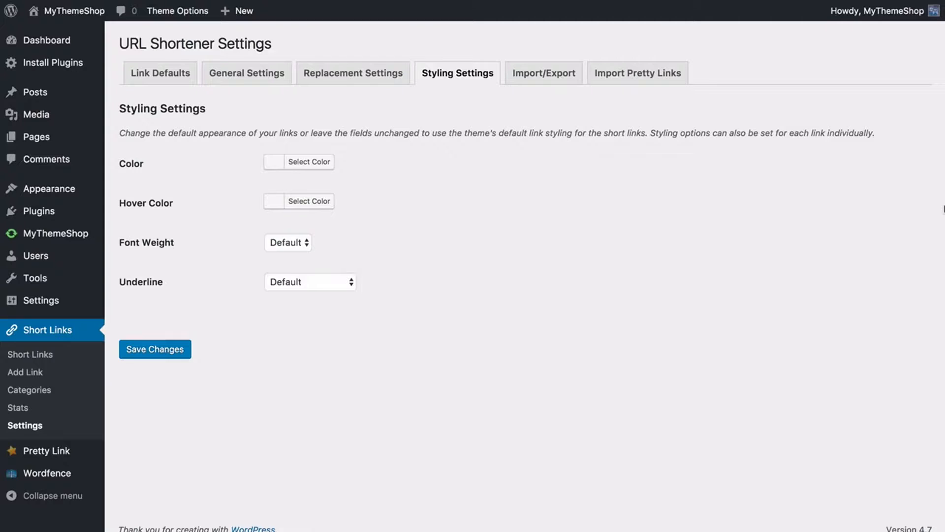
pyautogui.click(317, 168)
pyautogui.moveTo(309, 213); pyautogui.dragTo(261, 208)
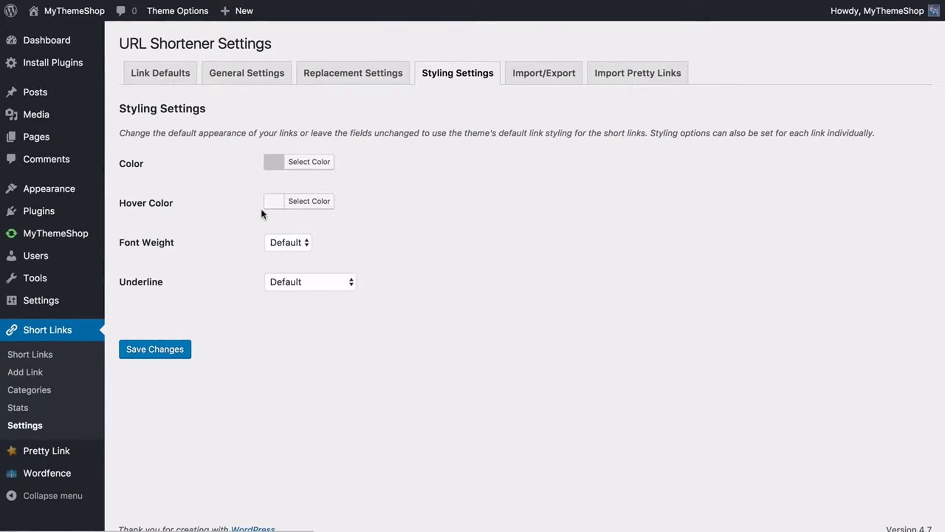
pyautogui.click(293, 168)
pyautogui.click(307, 314)
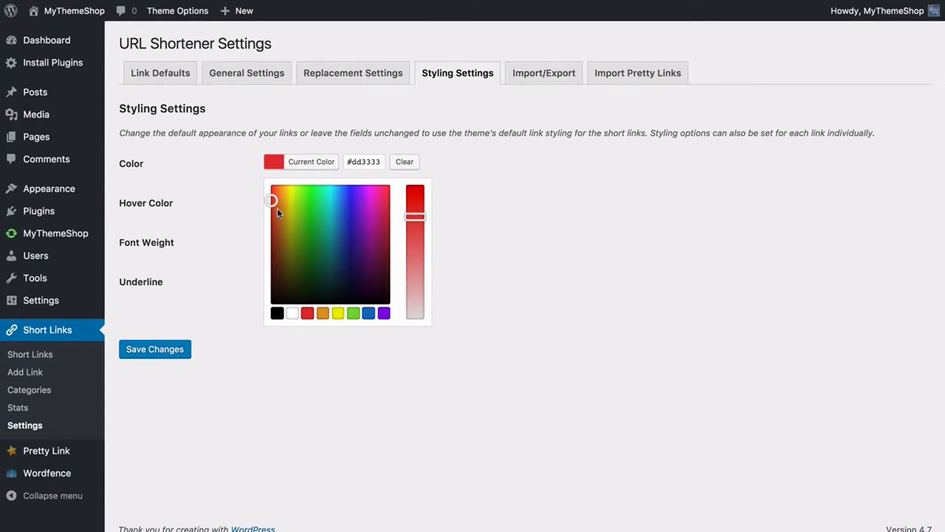
pyautogui.moveTo(272, 204)
pyautogui.mouseDown()
pyautogui.moveTo(359, 251)
pyautogui.moveTo(257, 191)
pyautogui.mouseUp()
pyautogui.moveTo(415, 216); pyautogui.dragTo(417, 294)
pyautogui.doubleClick(369, 161)
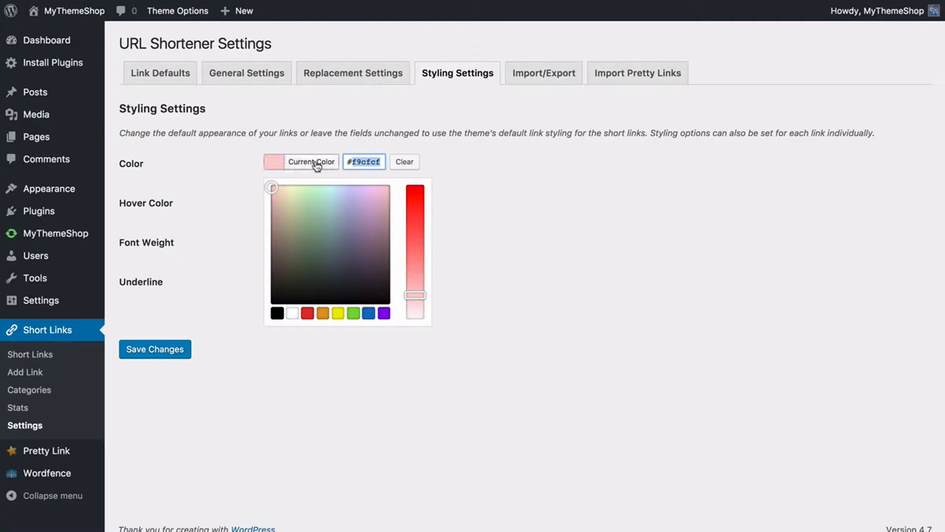
pyautogui.click(404, 162)
pyautogui.click(445, 166)
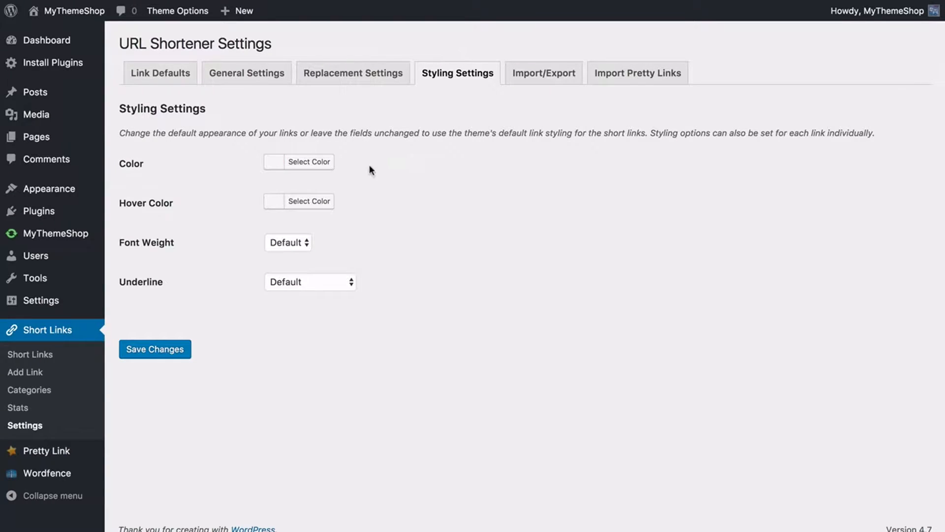
# Review the hover color, font weight and underline choices, keep the weight and underline at Default, and save the styling settings
pyautogui.click(299, 205)
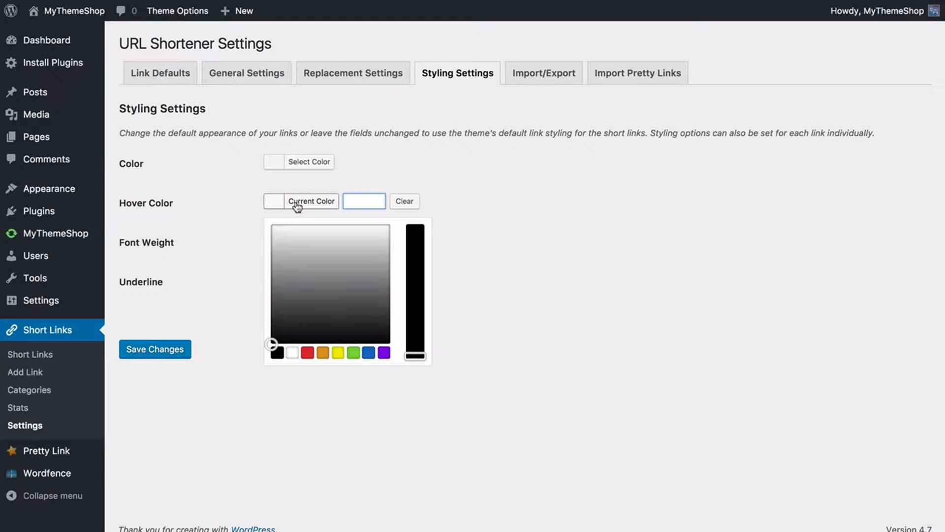
pyautogui.click(297, 206)
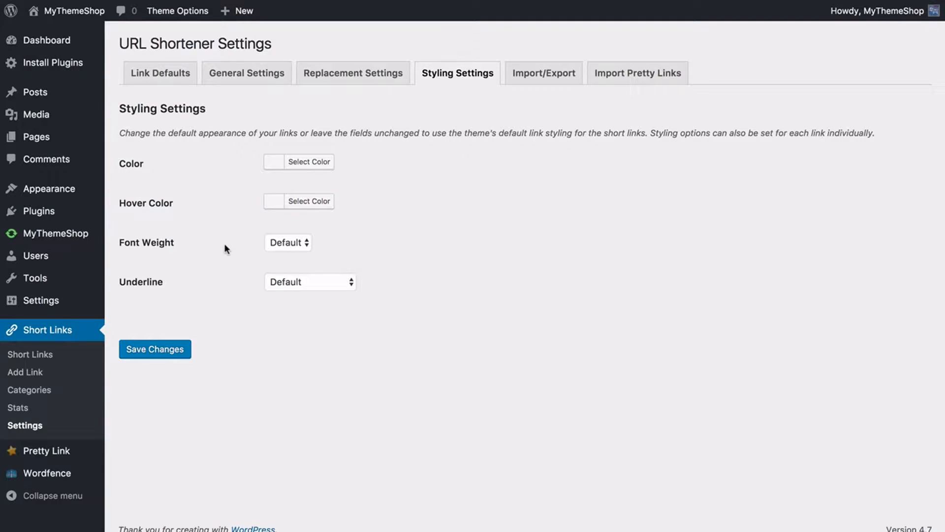
pyautogui.click(278, 244)
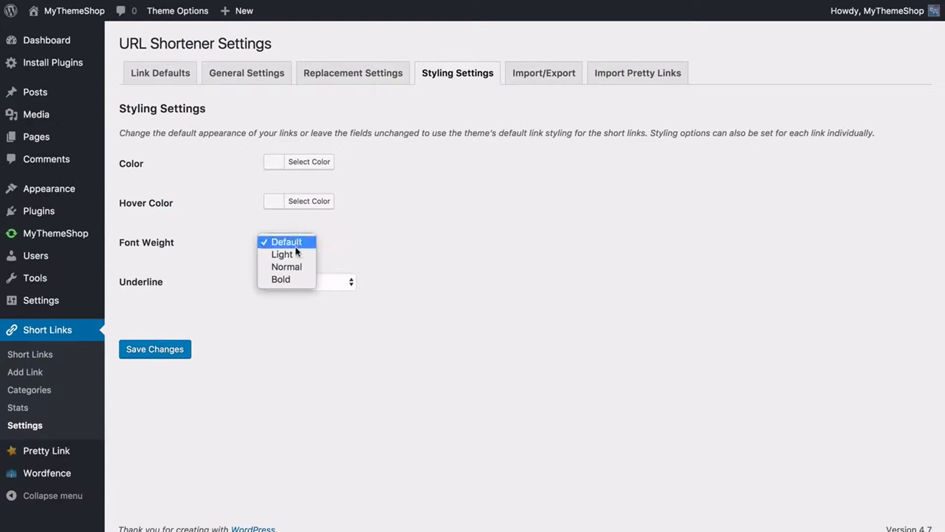
pyautogui.click(346, 268)
pyautogui.click(317, 280)
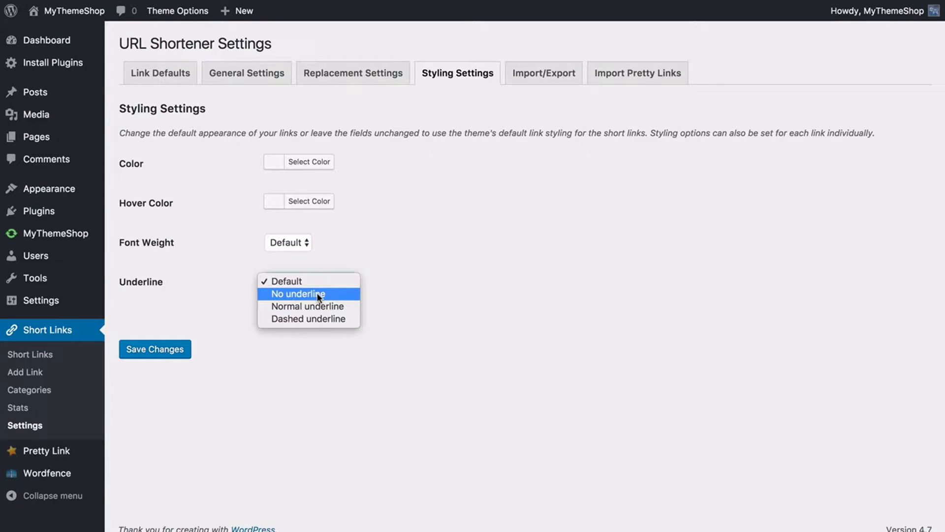
pyautogui.click(219, 305)
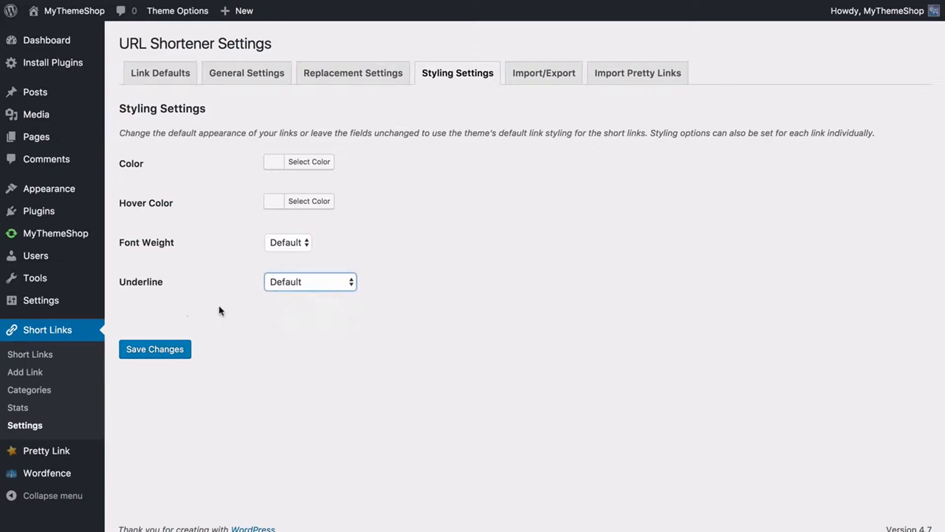
pyautogui.click(179, 348)
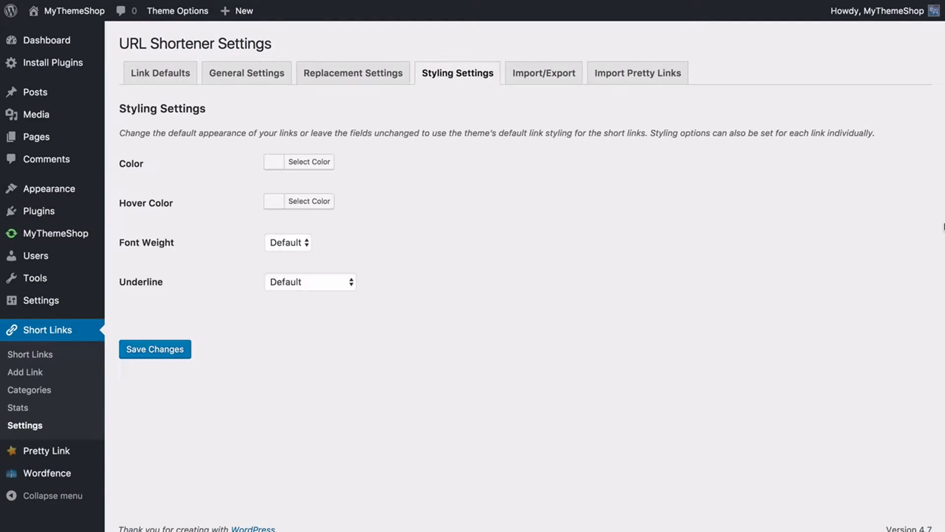
# Export the plugin's short links as JSON, saving urlshortener-links.json to the Downloads folder
pyautogui.click(541, 74)
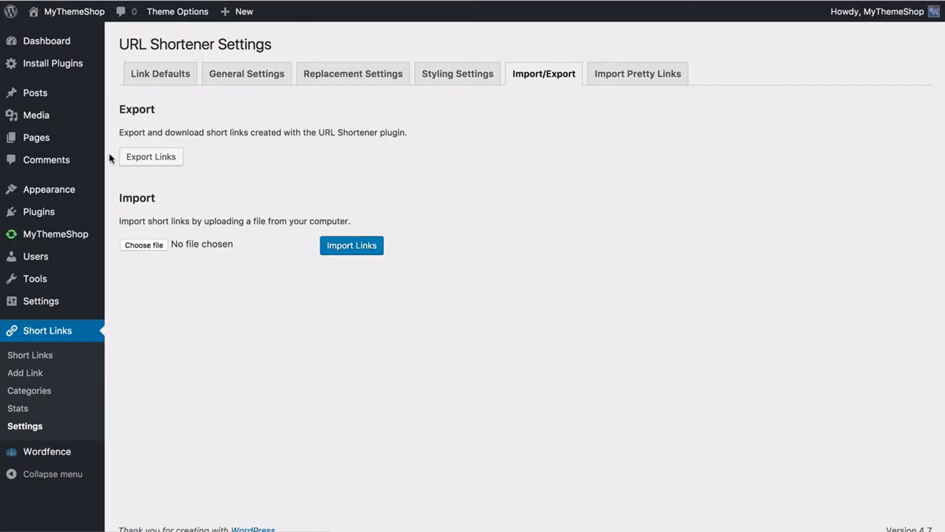
pyautogui.click(137, 162)
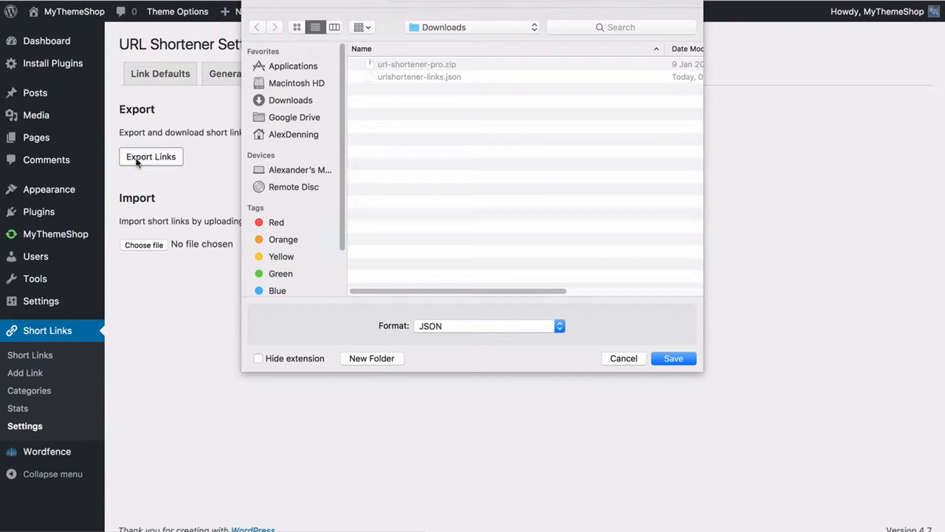
pyautogui.press('Return')
pyautogui.click(584, 31)
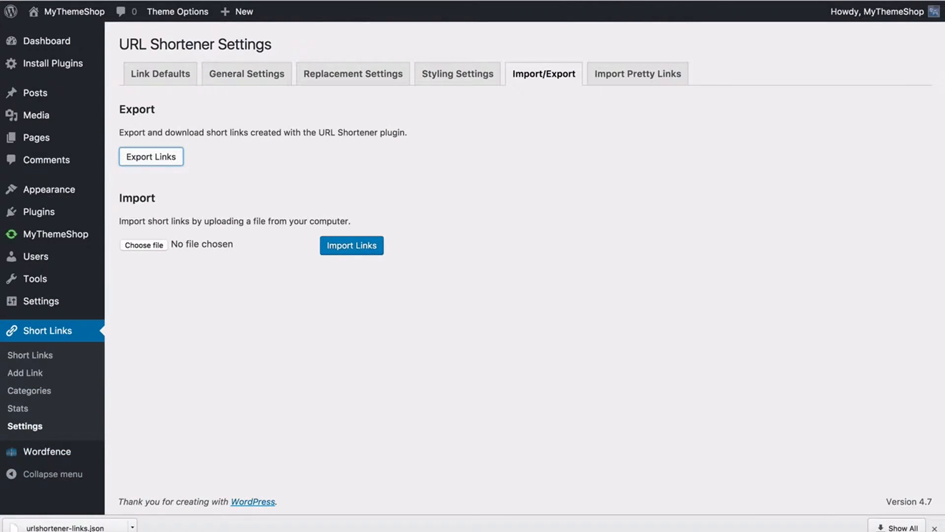
# Choose the exported urlshortener-links.json as the import file, and open the Pretty Links import settings
pyautogui.moveTo(64, 527); pyautogui.dragTo(145, 247)
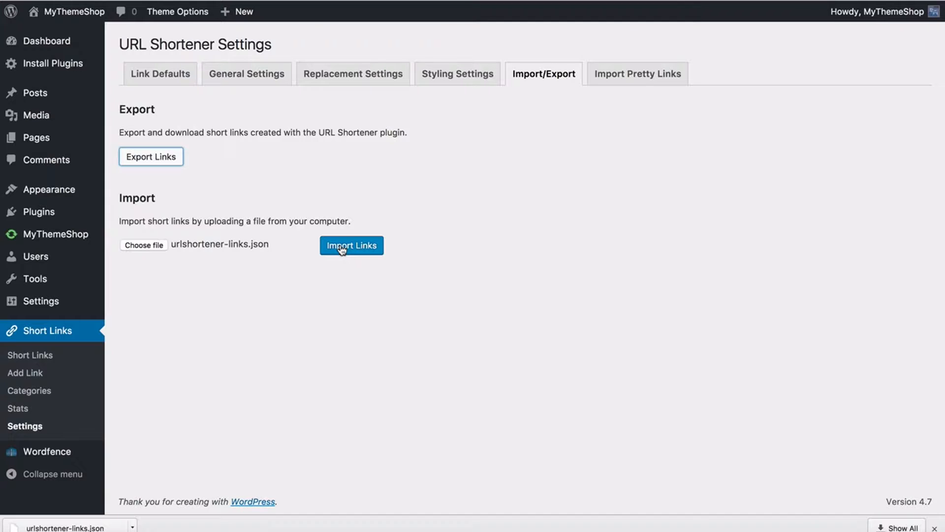
pyautogui.click(603, 76)
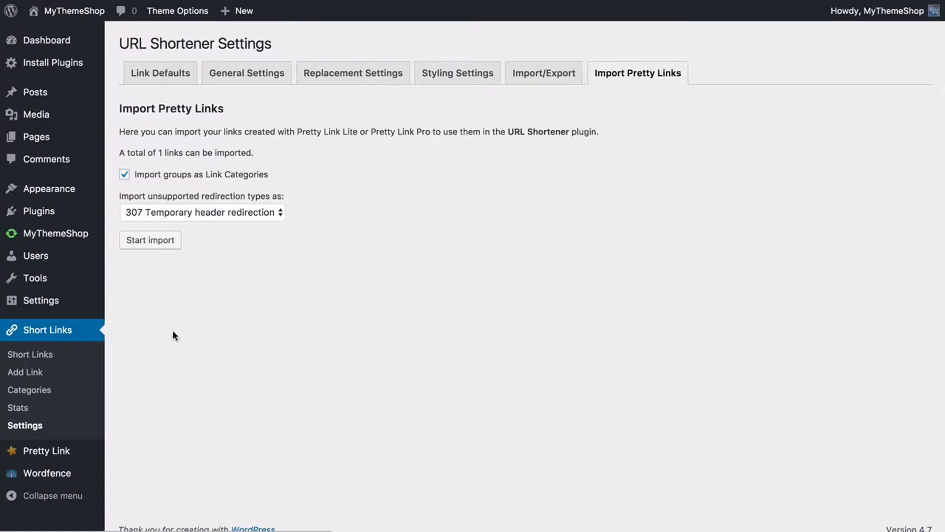
pyautogui.click(34, 378)
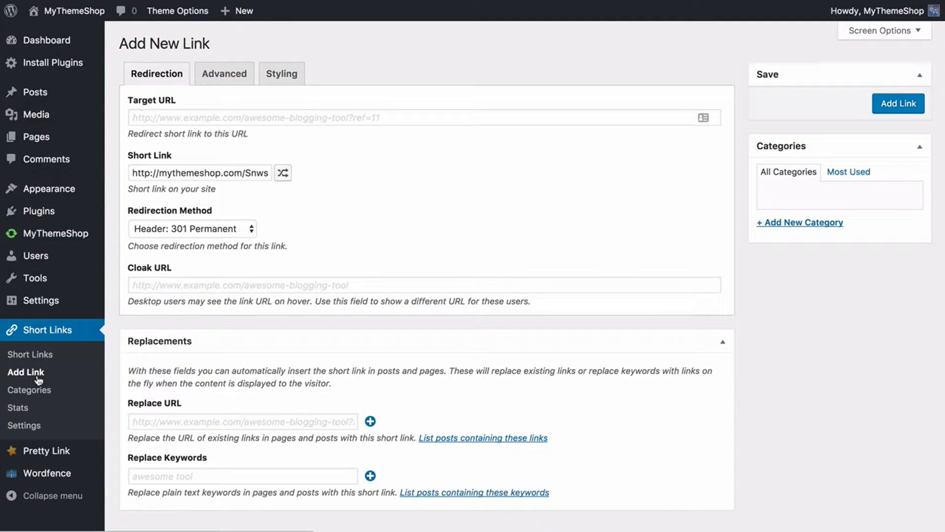
pyautogui.click(181, 118)
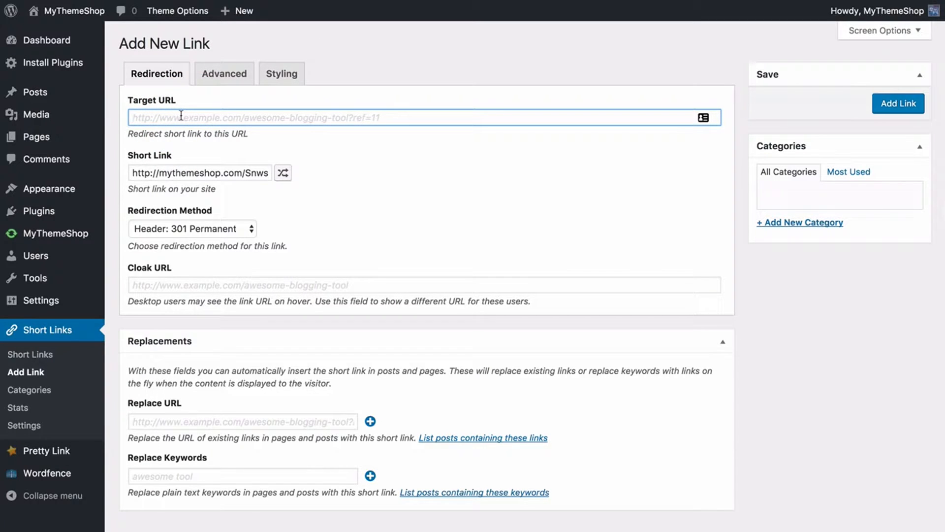
pyautogui.write('https://mythemeshop.com/affiliate-program/')
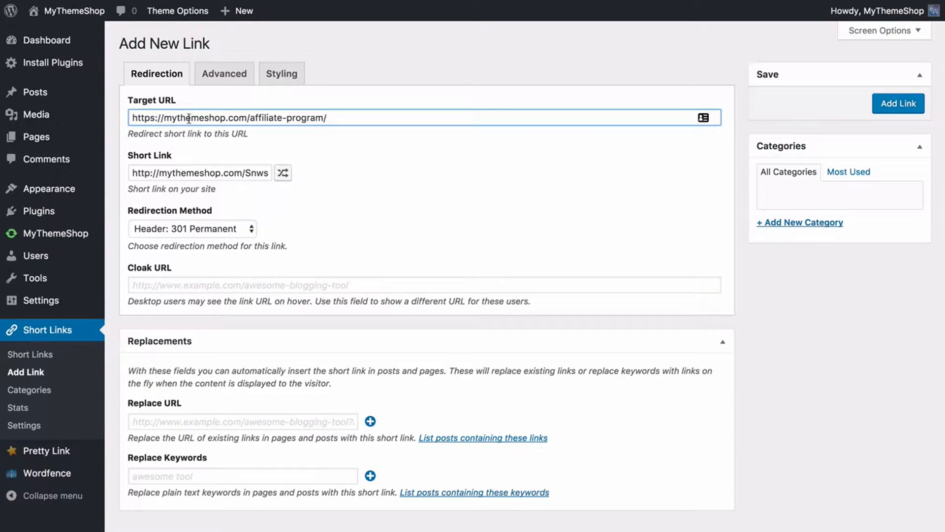
pyautogui.click(406, 66)
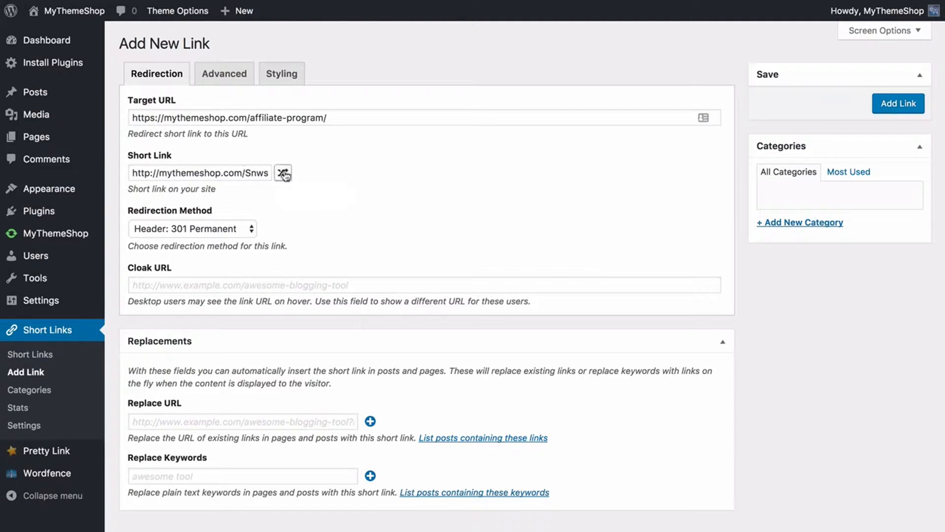
# Replace the random ending of the short link with aff/
pyautogui.doubleClick(256, 173)
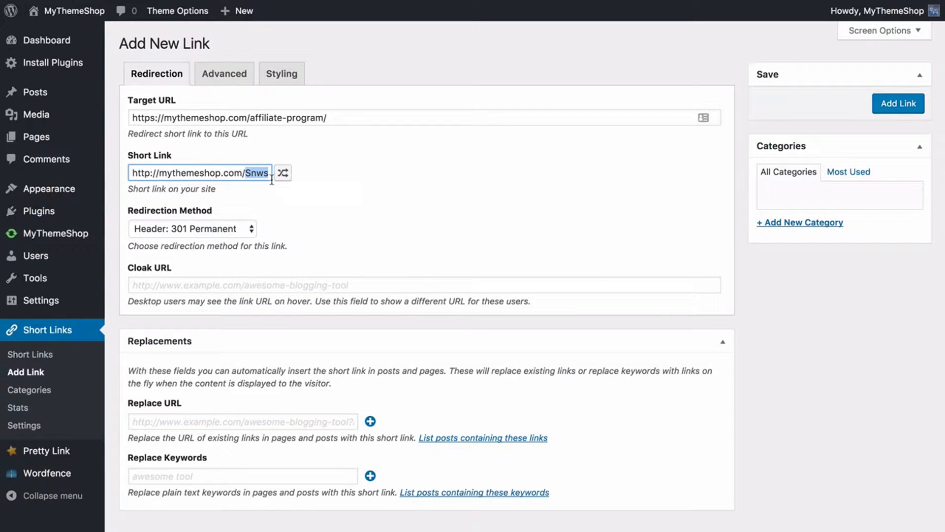
pyautogui.write('aff')
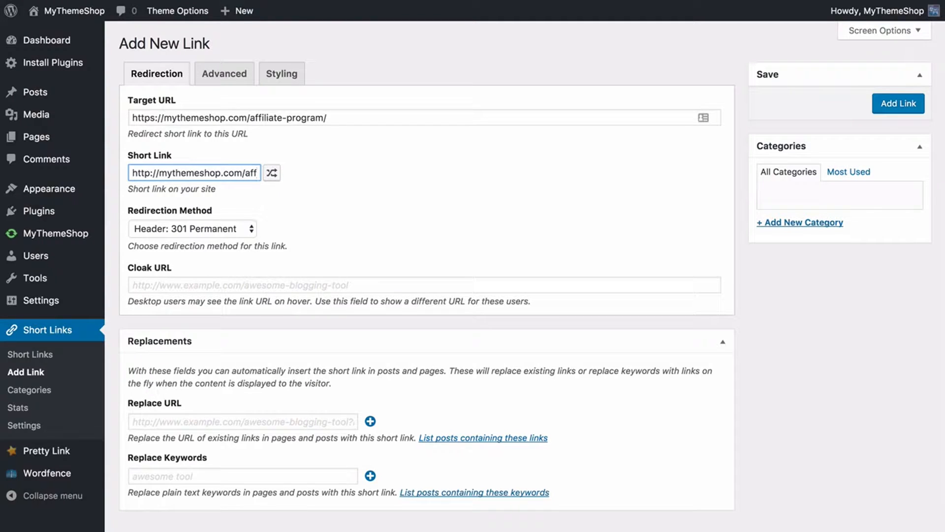
pyautogui.write('/')
pyautogui.click(350, 145)
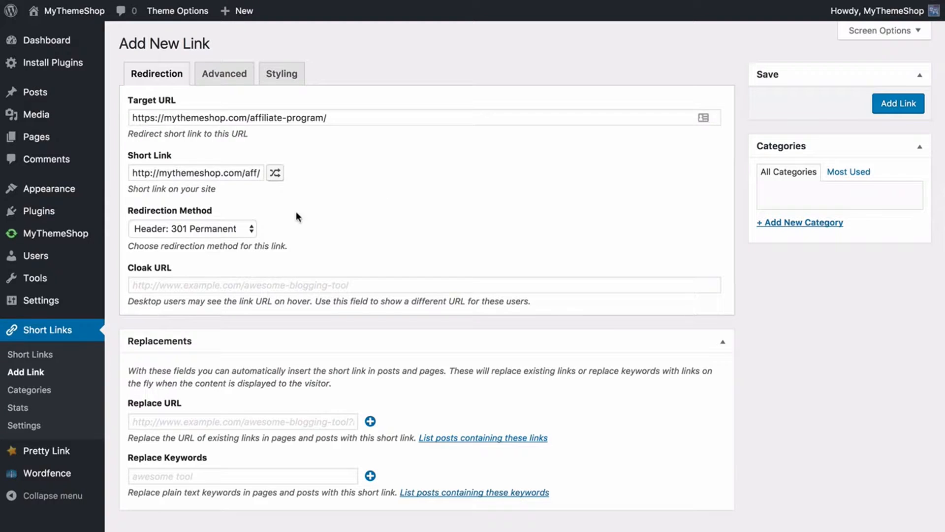
pyautogui.click(221, 228)
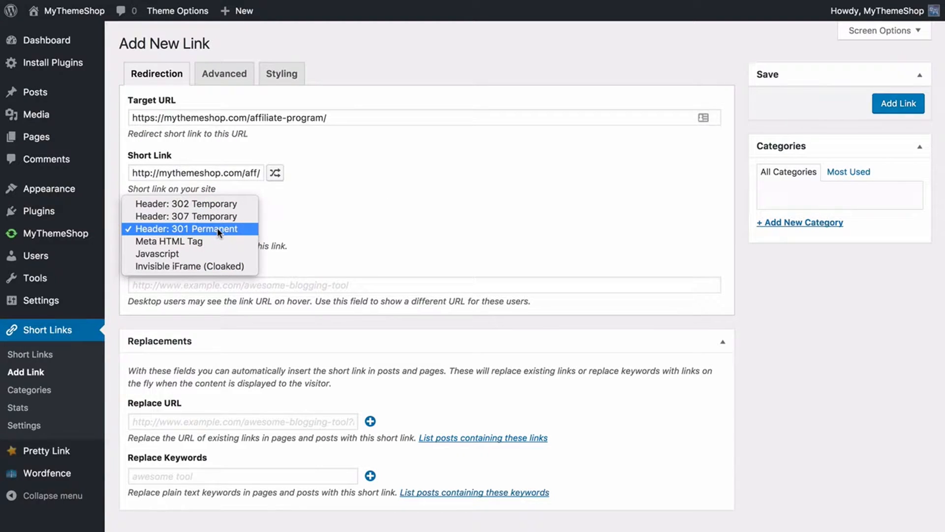
pyautogui.click(222, 265)
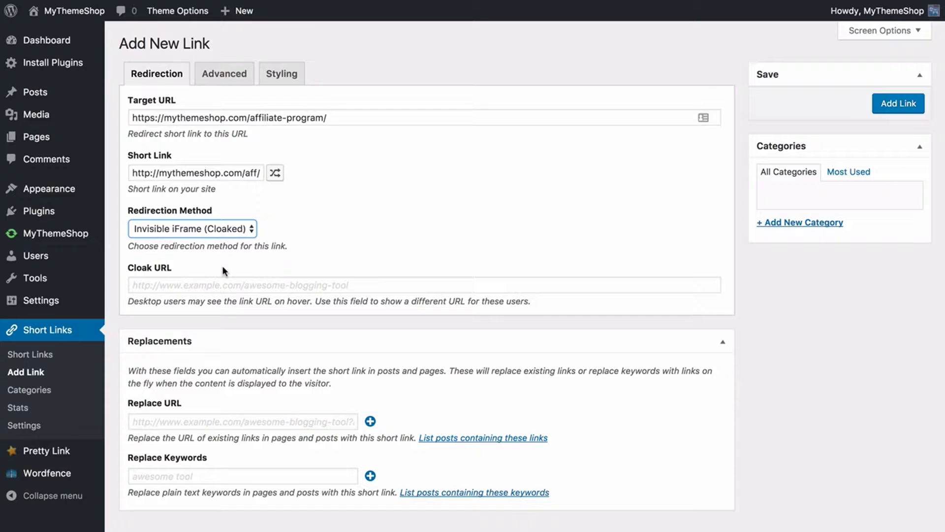
pyautogui.click(179, 280)
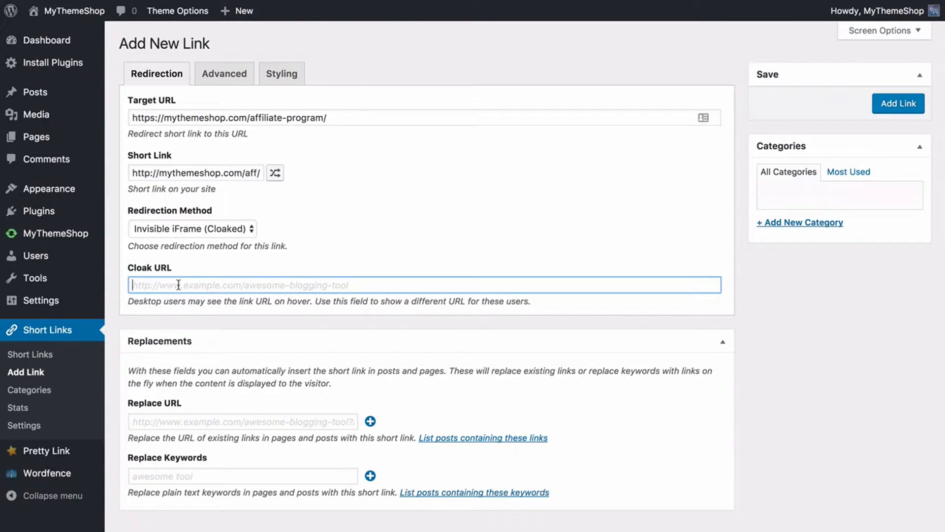
pyautogui.write('https://mythemeshop.com/plugins/url-shortener-pro/')
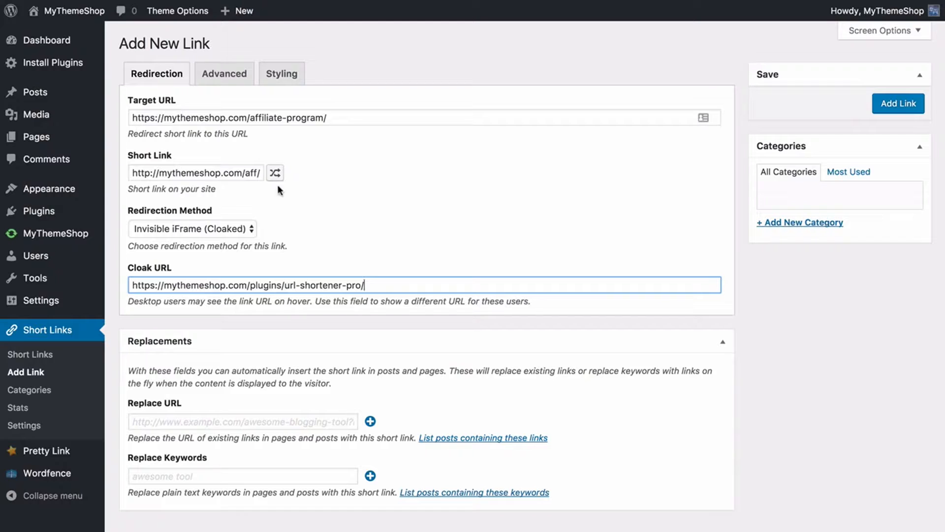
# Try appending ?aff=mythemeshop to the target URL, and remove that parameter again
pyautogui.click(345, 117)
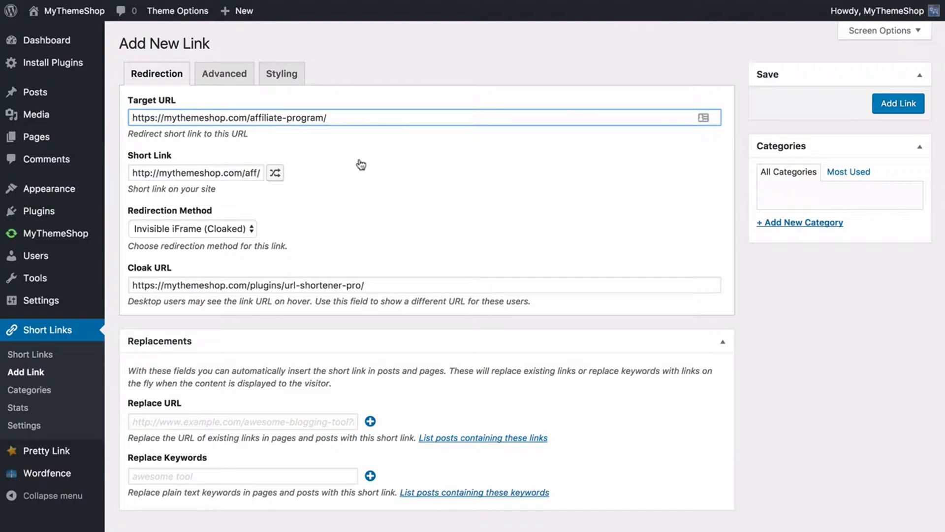
pyautogui.write('?')
pyautogui.write('aff')
pyautogui.write('=mythemeshop')
pyautogui.click(373, 210)
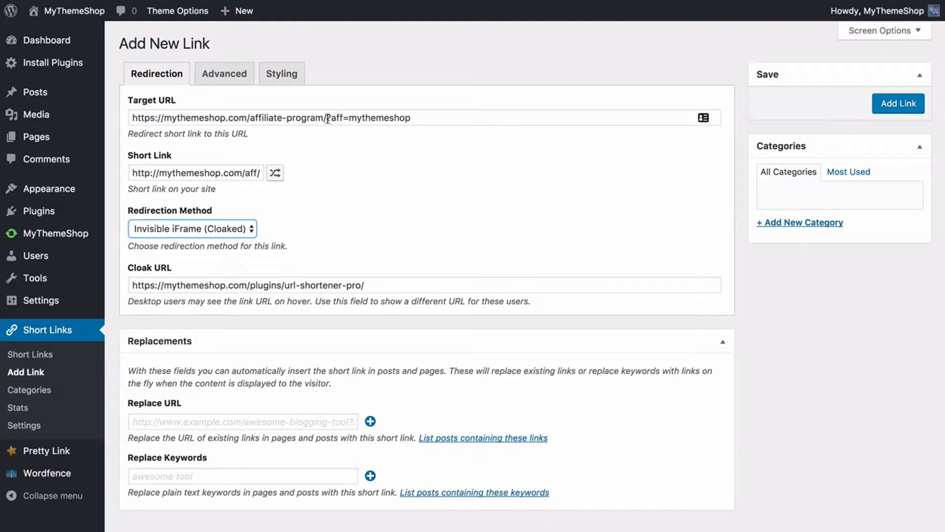
pyautogui.moveTo(327, 118); pyautogui.dragTo(422, 118)
pyautogui.press('BackSpace')
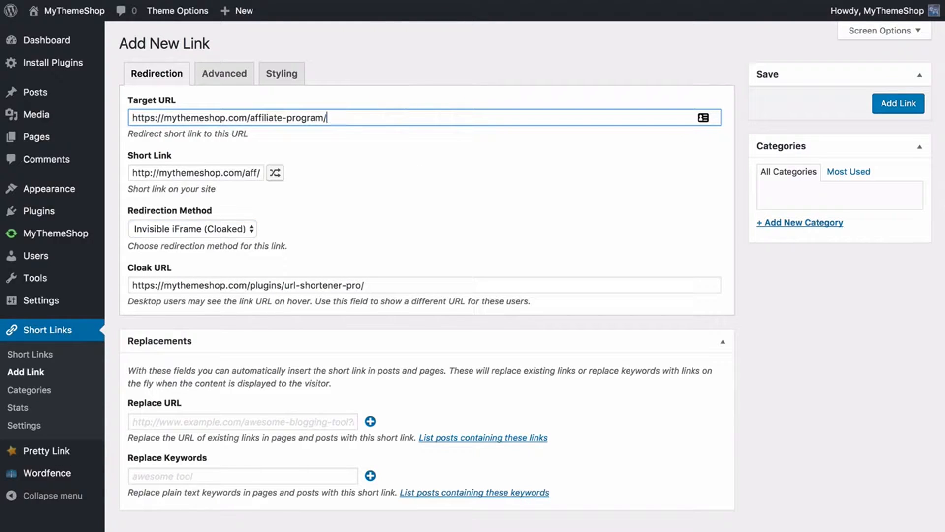
pyautogui.click(334, 285)
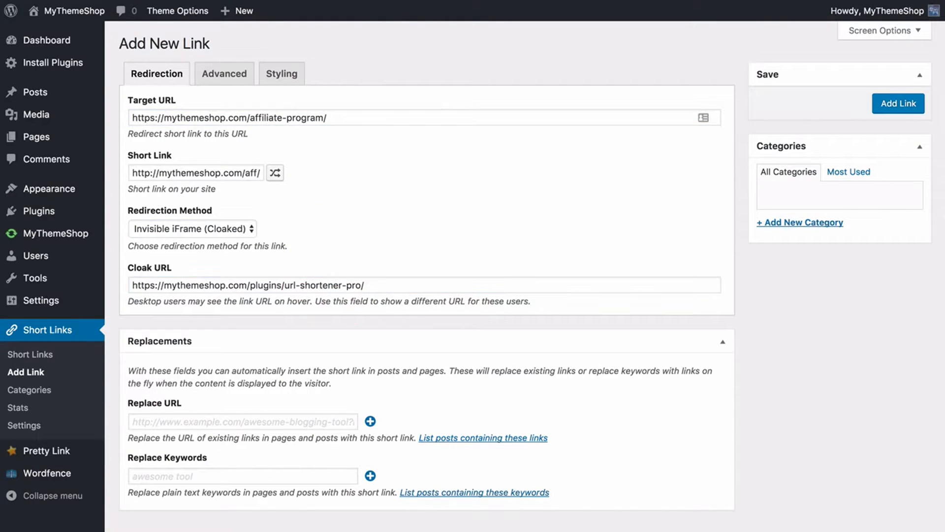
# Set the redirection method back to Header: 301 Permanent and clear the cloak URL
pyautogui.click(176, 230)
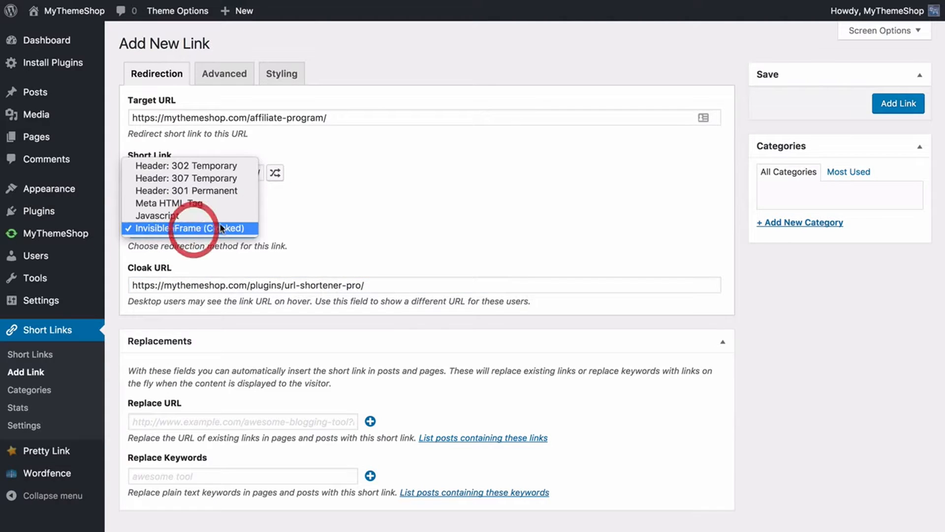
pyautogui.click(207, 191)
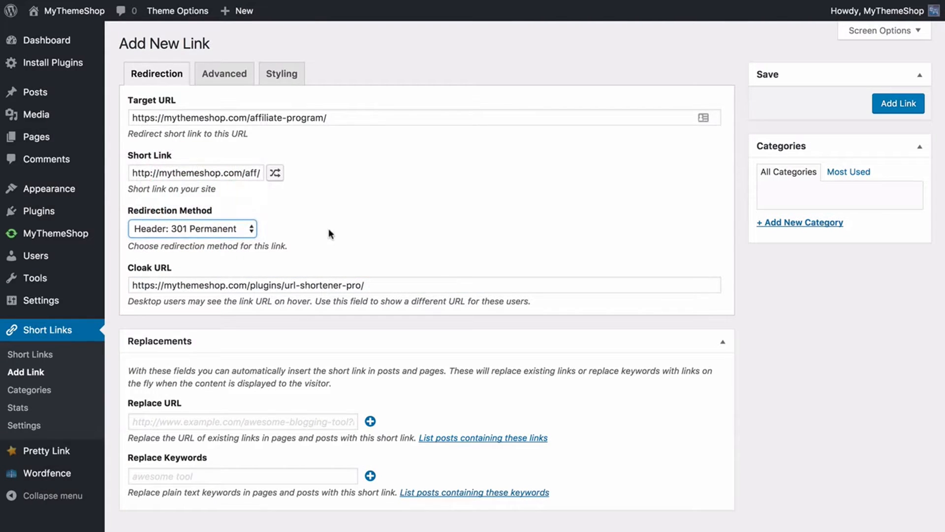
pyautogui.tripleClick(200, 285)
pyautogui.press('BackSpace')
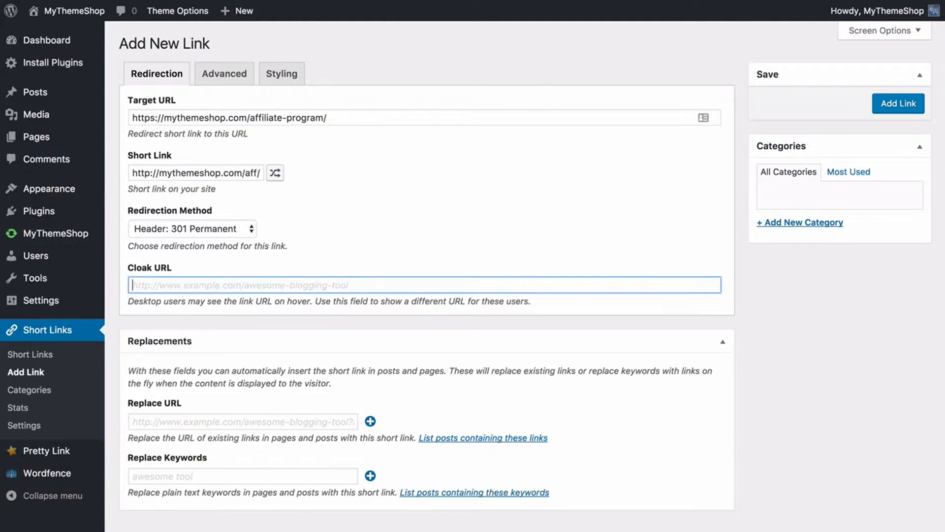
pyautogui.click(355, 245)
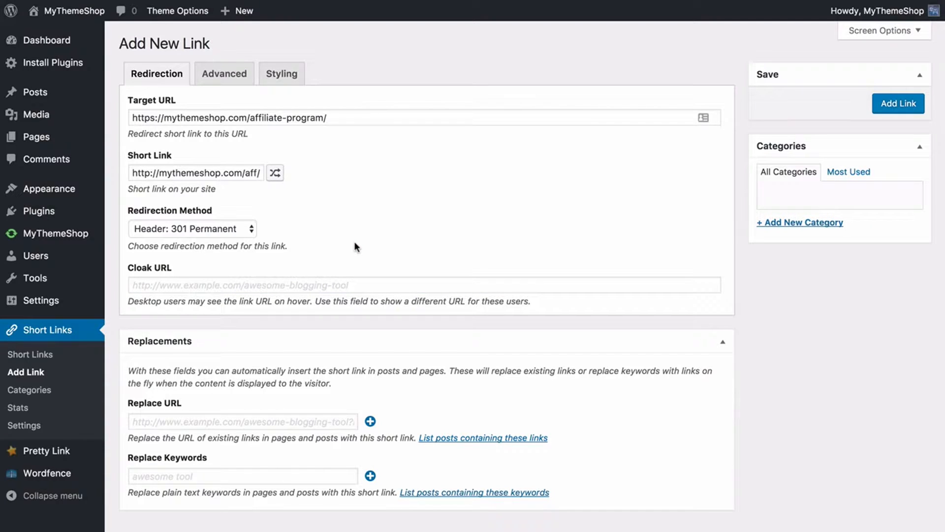
pyautogui.scroll(-1, 354, 241)
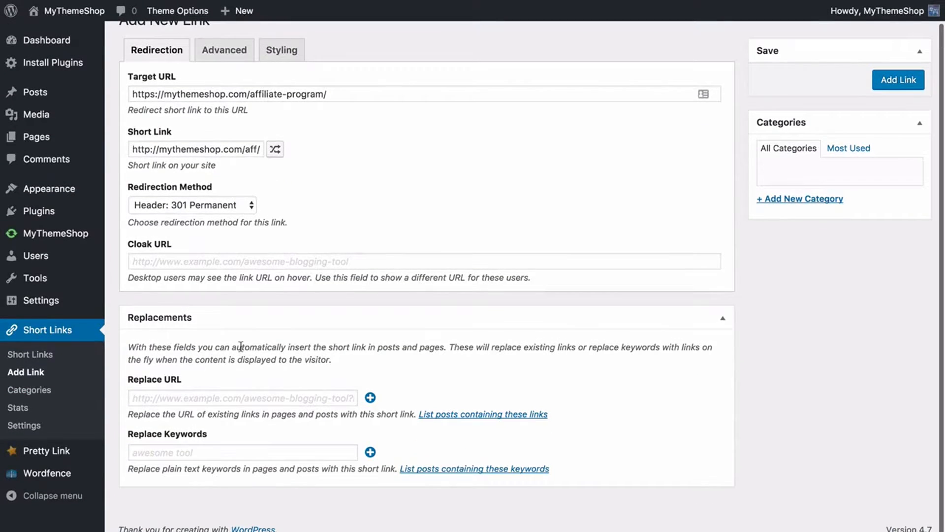
pyautogui.click(166, 398)
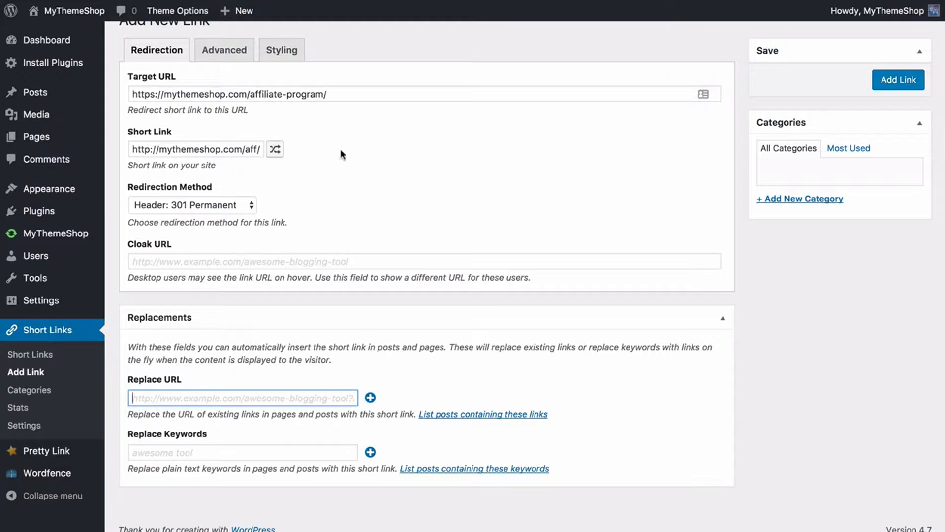
pyautogui.tripleClick(279, 95)
pyautogui.hotkey('ctrl', 'c')
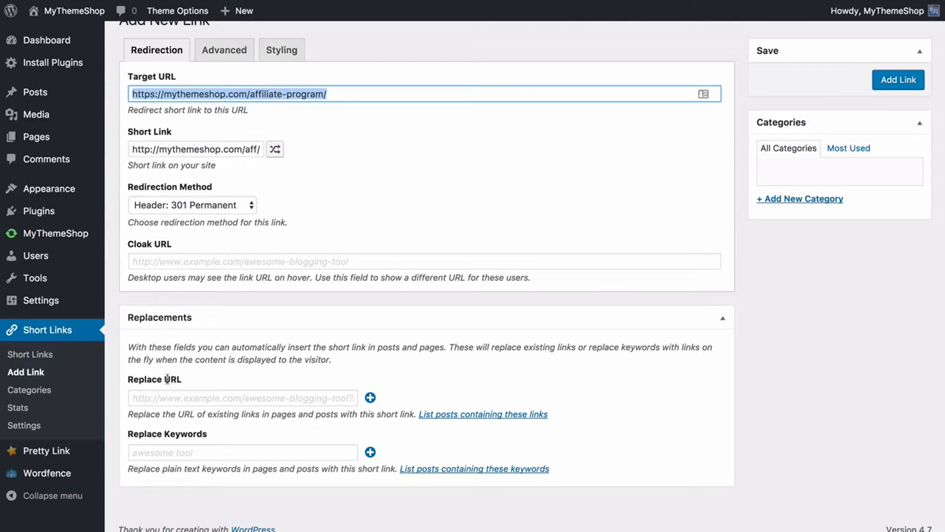
pyautogui.click(154, 398)
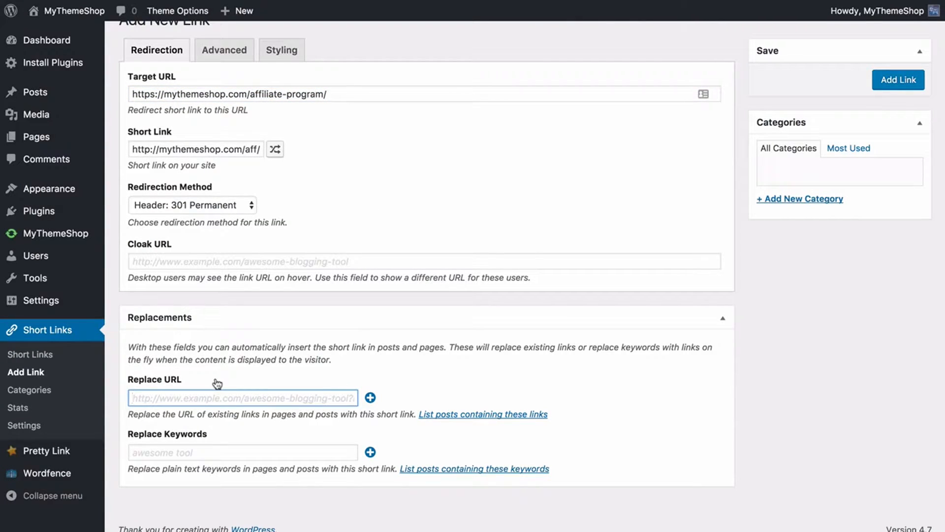
pyautogui.hotkey('ctrl', 'v')
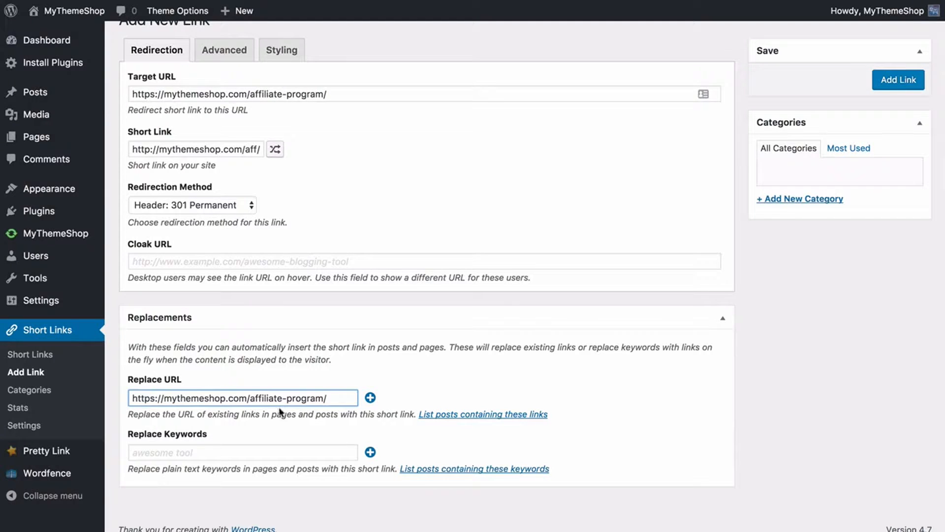
pyautogui.click(368, 398)
pyautogui.click(276, 417)
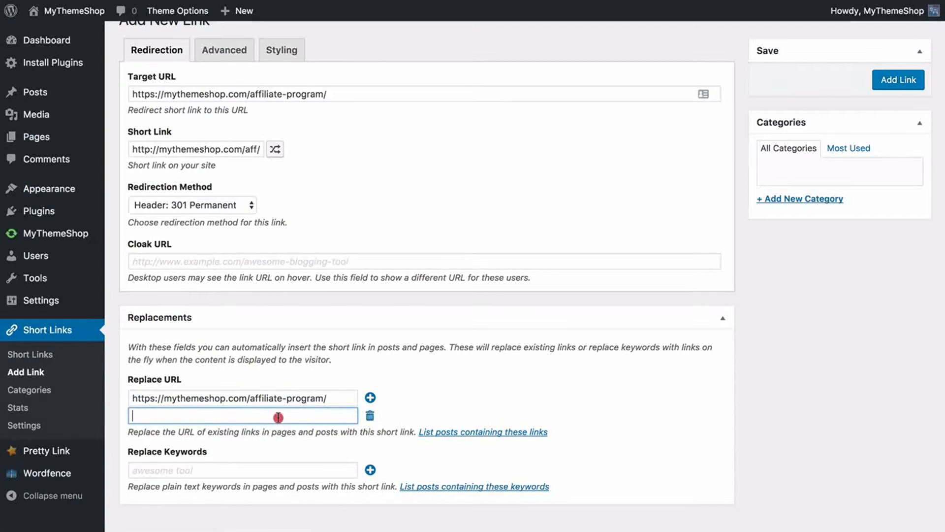
pyautogui.hotkey('ctrl', 'v')
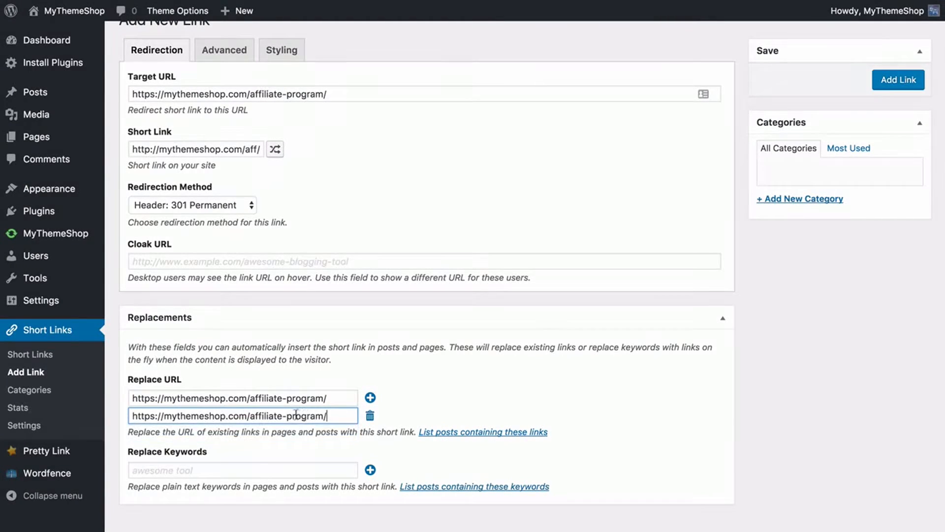
pyautogui.moveTo(251, 416); pyautogui.dragTo(327, 416)
pyautogui.press('BackSpace')
pyautogui.click(488, 394)
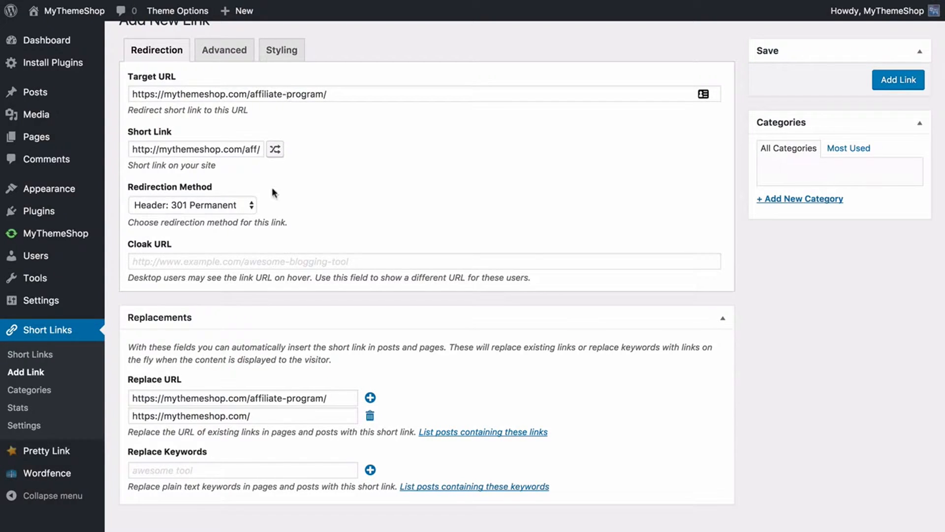
# Add a third replacement URL row, and delete both additional rows, keeping only the affiliate program URL
pyautogui.click(371, 399)
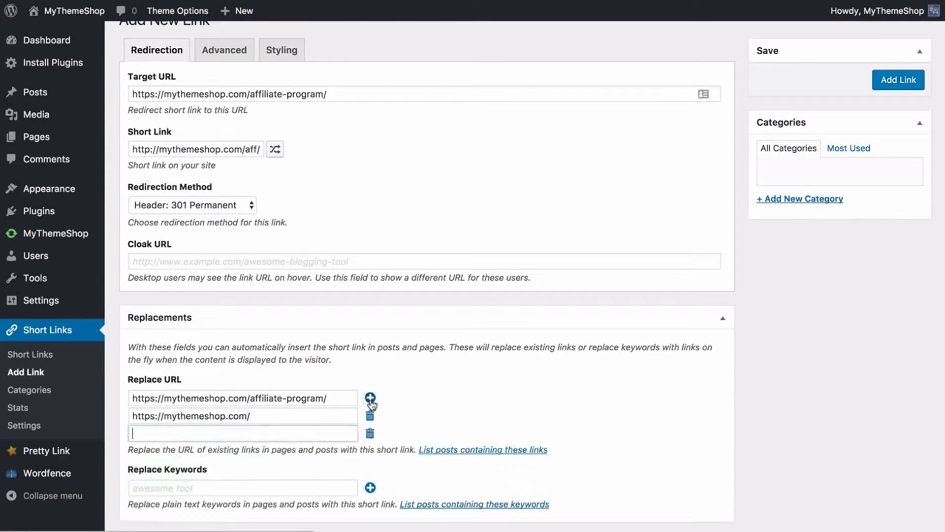
pyautogui.click(372, 435)
pyautogui.click(371, 418)
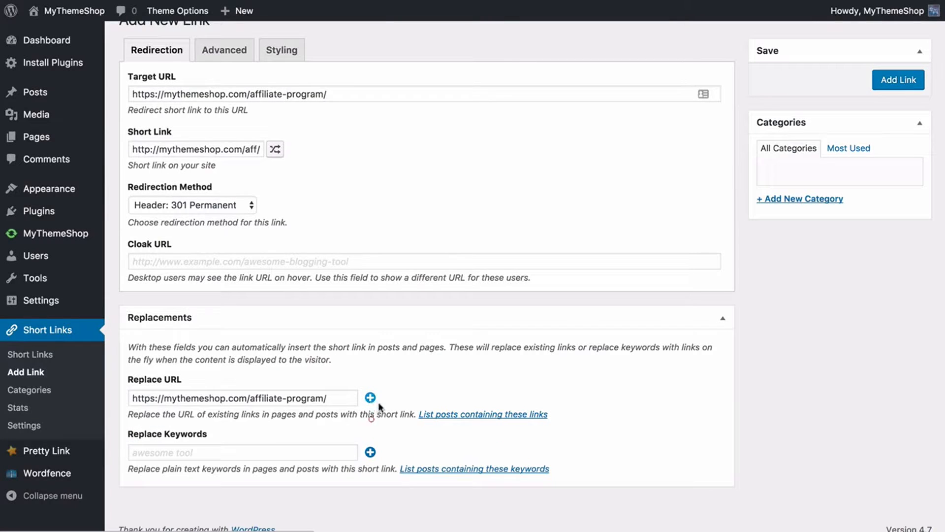
# Enter MyThemeShop as the replacement keyword for the short link
pyautogui.click(208, 452)
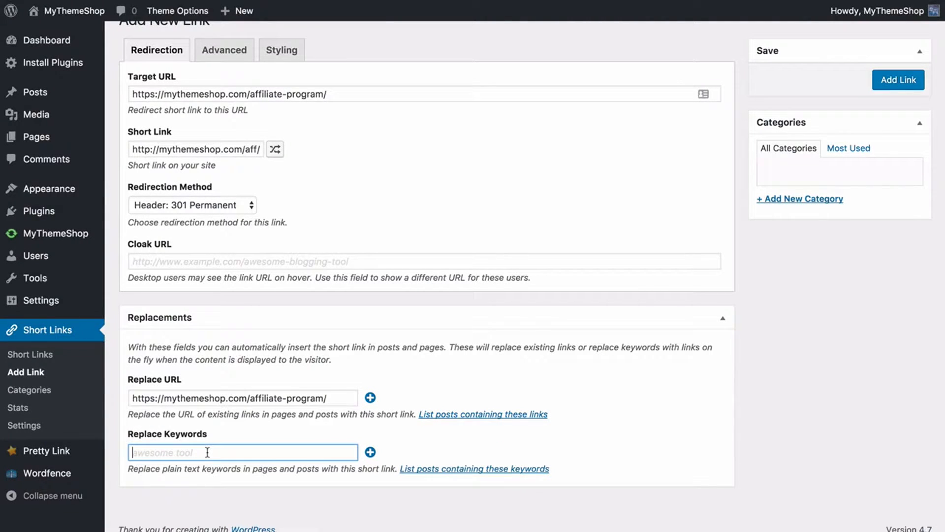
pyautogui.write('MyThemeShop')
pyautogui.click(457, 370)
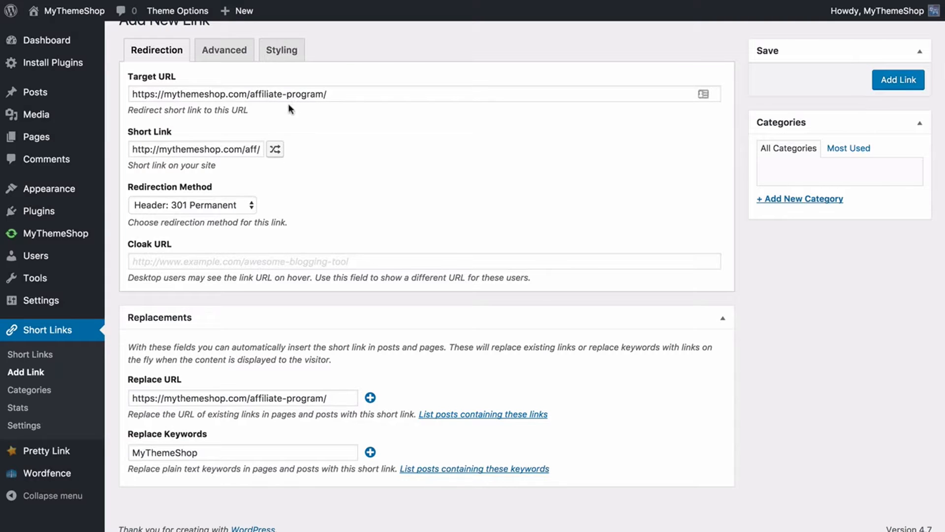
# Add a second replacement keyword, MyThemeShop Affiliate Program
pyautogui.click(370, 452)
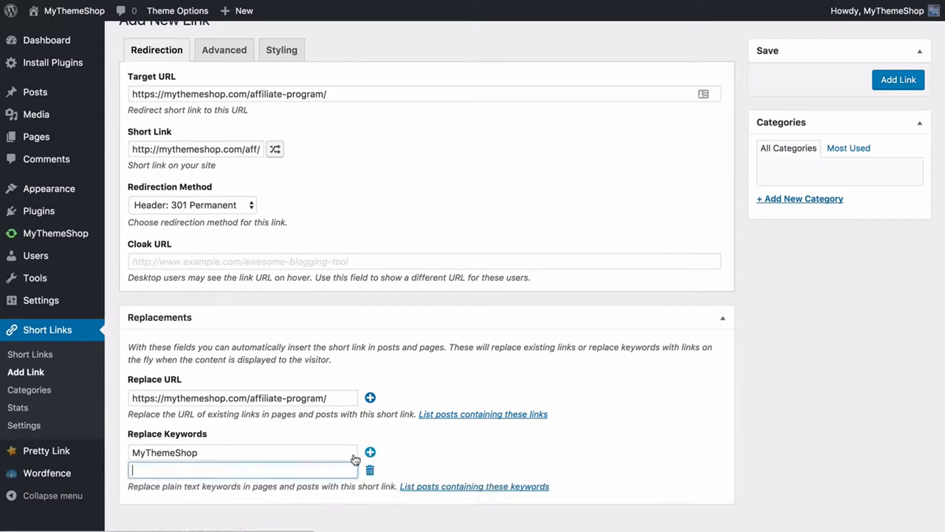
pyautogui.click(258, 472)
pyautogui.write('MyThemeS')
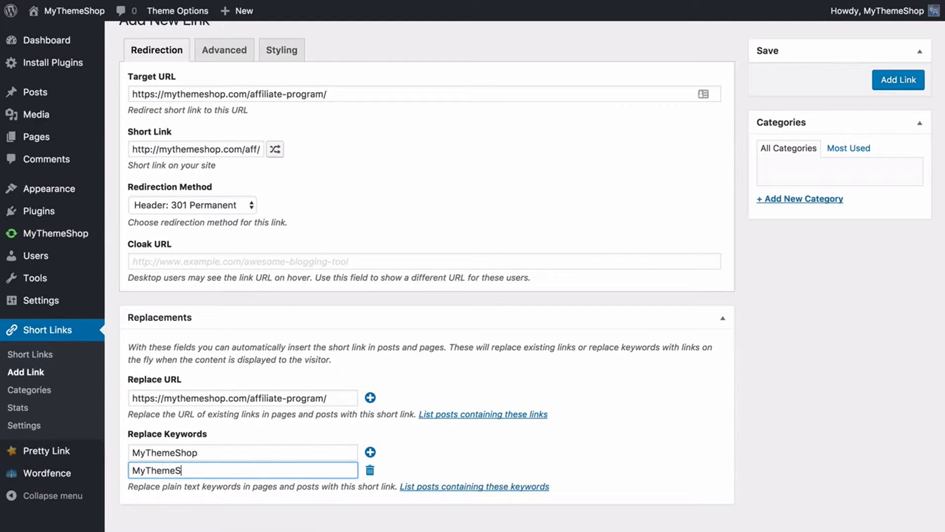
pyautogui.write('hop Affiliate Program')
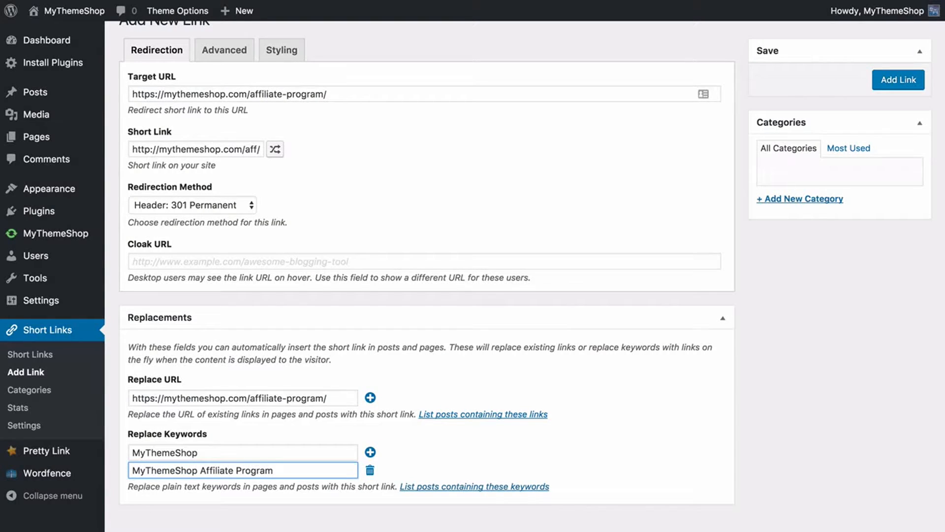
# Add a third replacement keyword row, and delete both additional rows, keeping only the MyThemeShop keyword
pyautogui.click(370, 452)
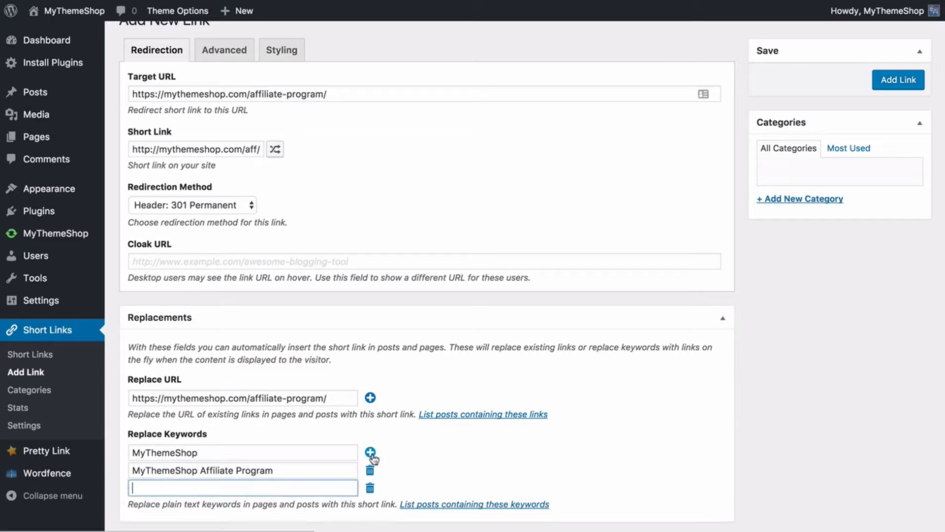
pyautogui.click(370, 487)
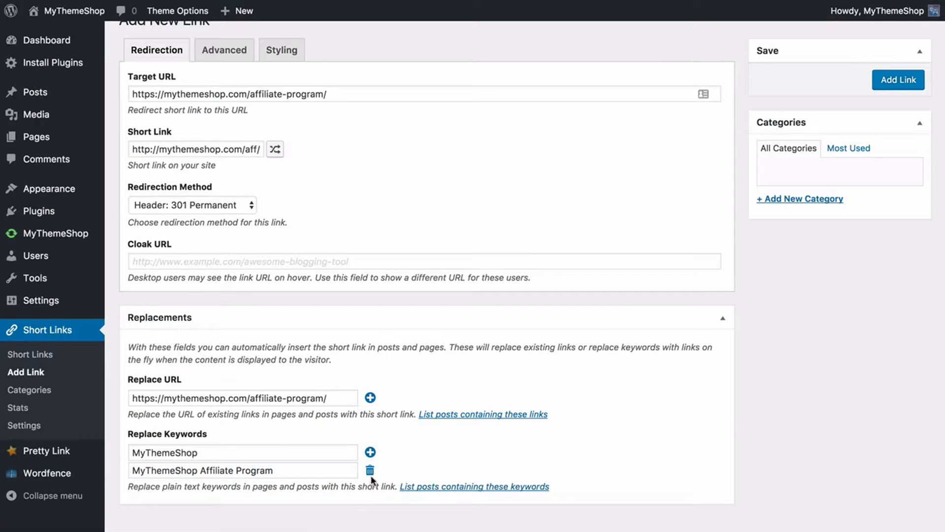
pyautogui.click(369, 470)
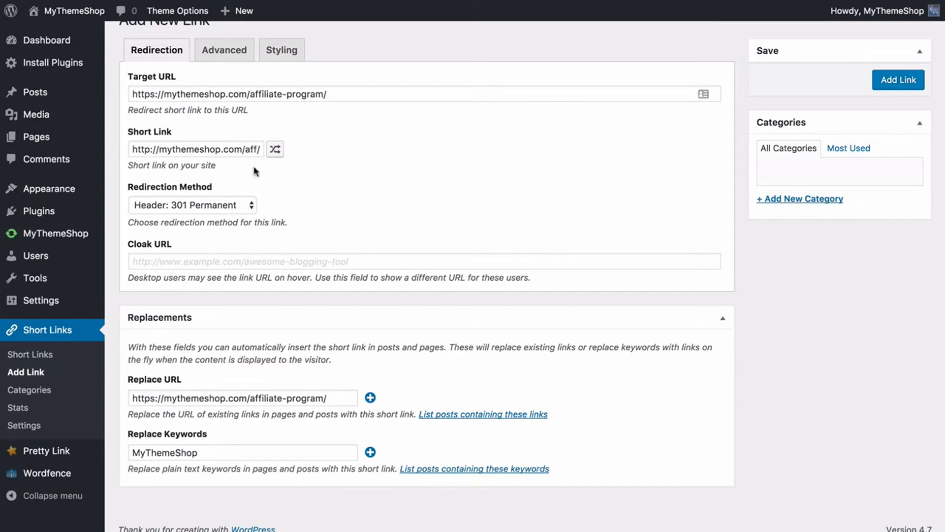
# In the link's advanced options, set the title to MyThemeShop WordPress Themes and the anchor text to MyThemeShop
pyautogui.click(212, 61)
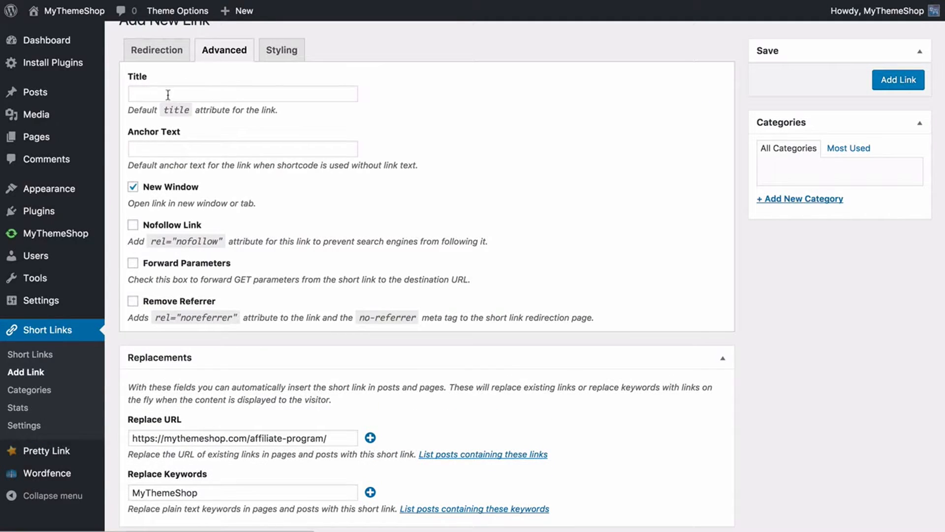
pyautogui.click(150, 94)
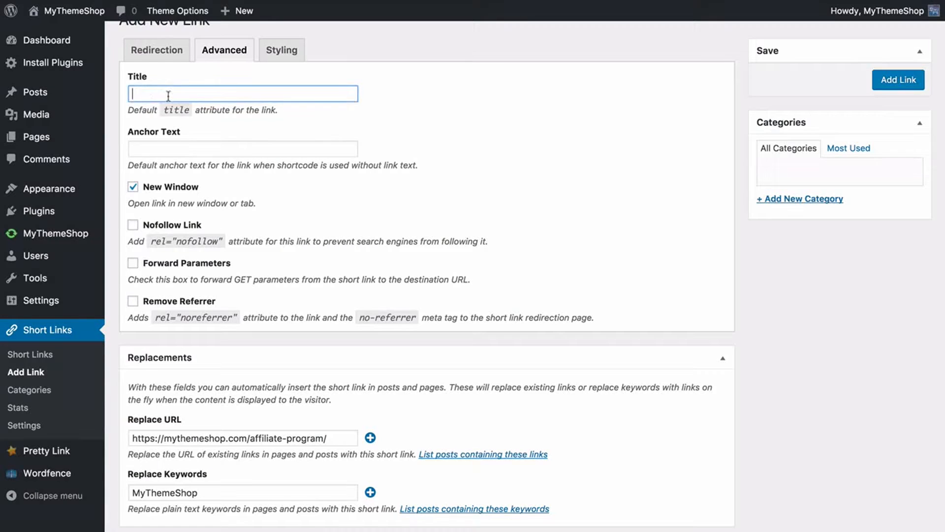
pyautogui.write('MyThemeShop WordPress Themes')
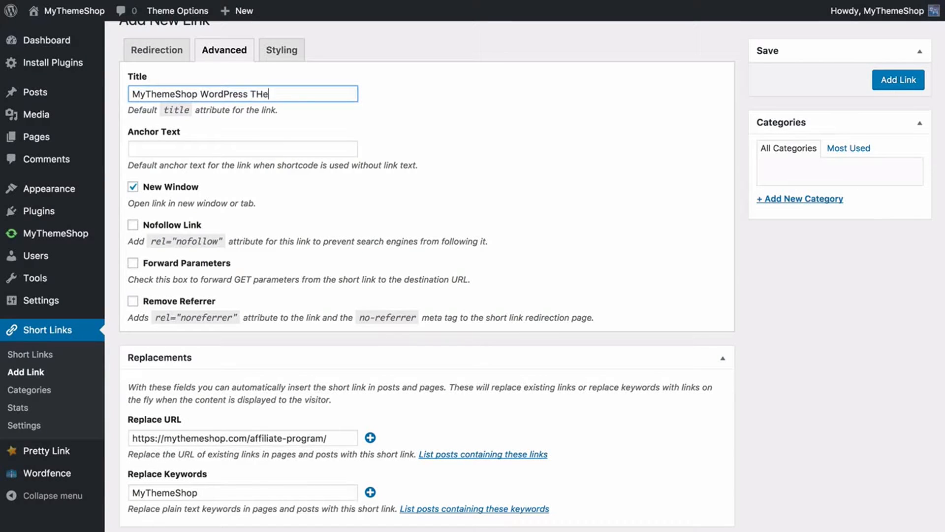
pyautogui.press('Tab')
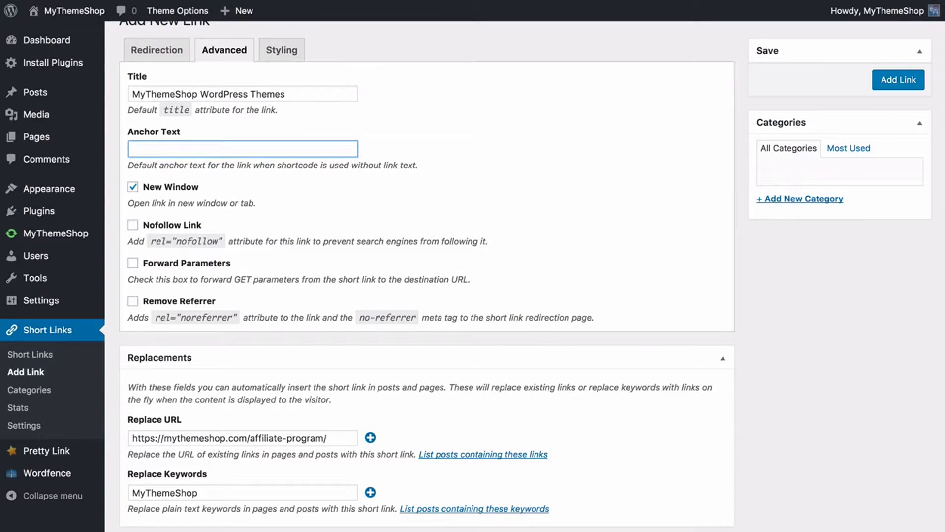
pyautogui.write('MyThemeShop')
pyautogui.press('Tab')
# Switch New Window off and back on, toggle Forward Parameters, and show the link's styling options
pyautogui.press('space')
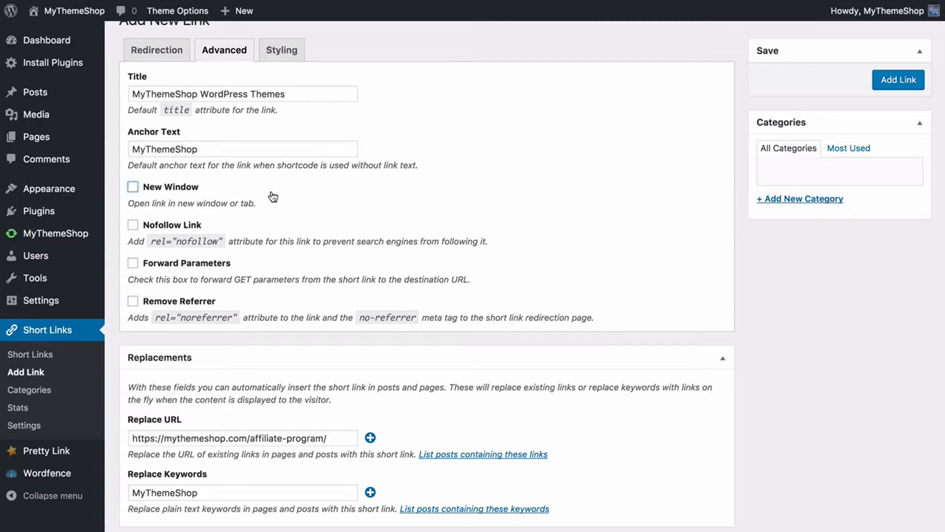
pyautogui.click(134, 188)
pyautogui.click(167, 266)
pyautogui.click(282, 50)
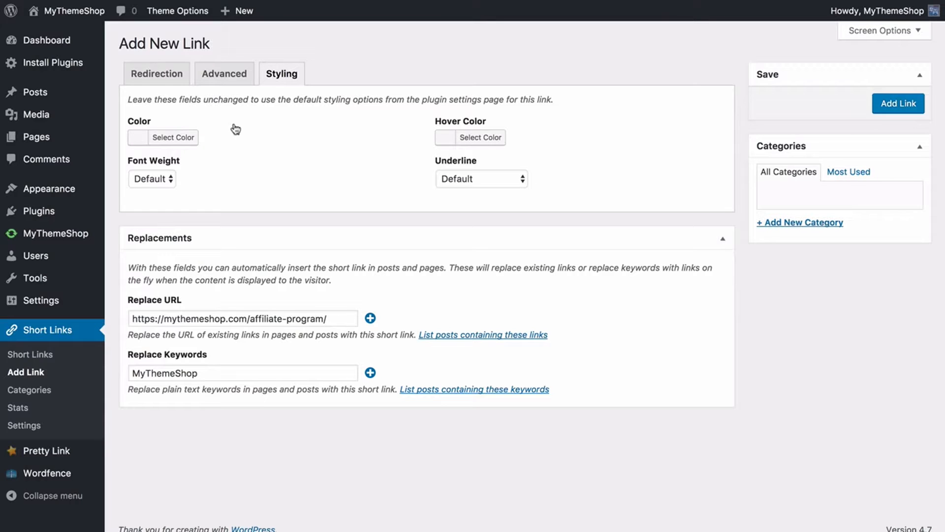
# Create the category Affiliate for the link and save the new short link
pyautogui.click(778, 222)
pyautogui.click(793, 253)
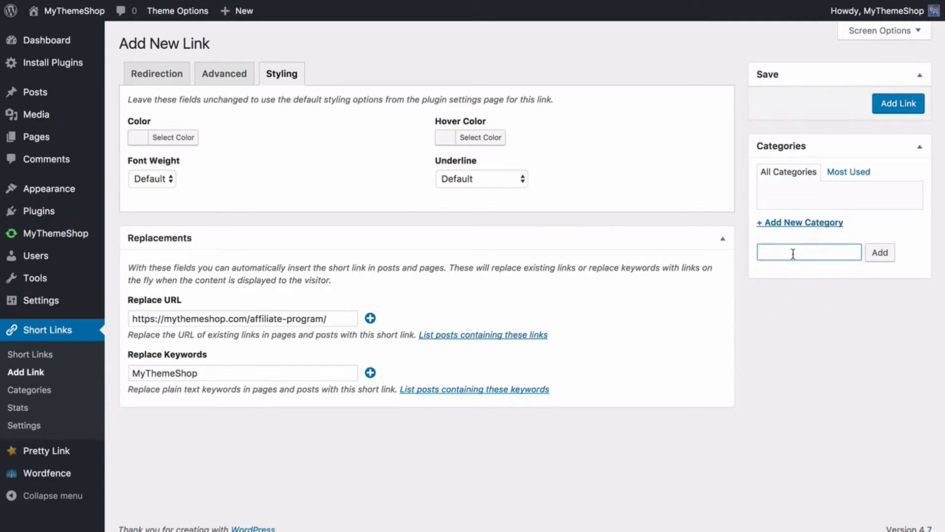
pyautogui.write('Affiliate')
pyautogui.click(889, 258)
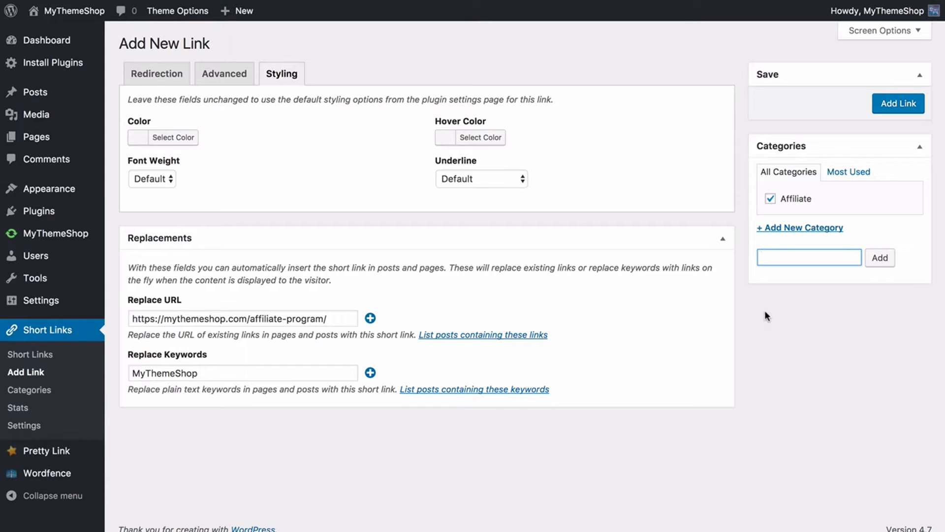
pyautogui.click(895, 104)
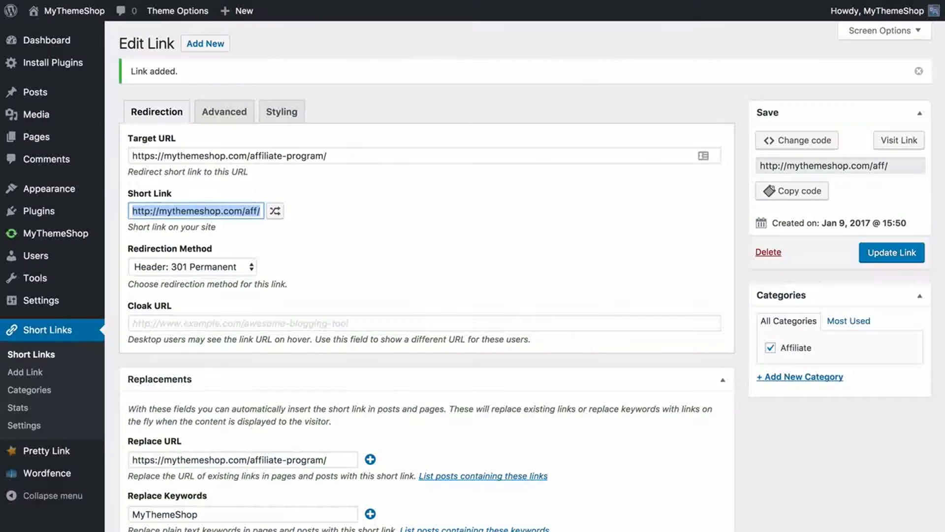
# Change the saved link's code to the HTML anchor format and copy it
pyautogui.click(461, 187)
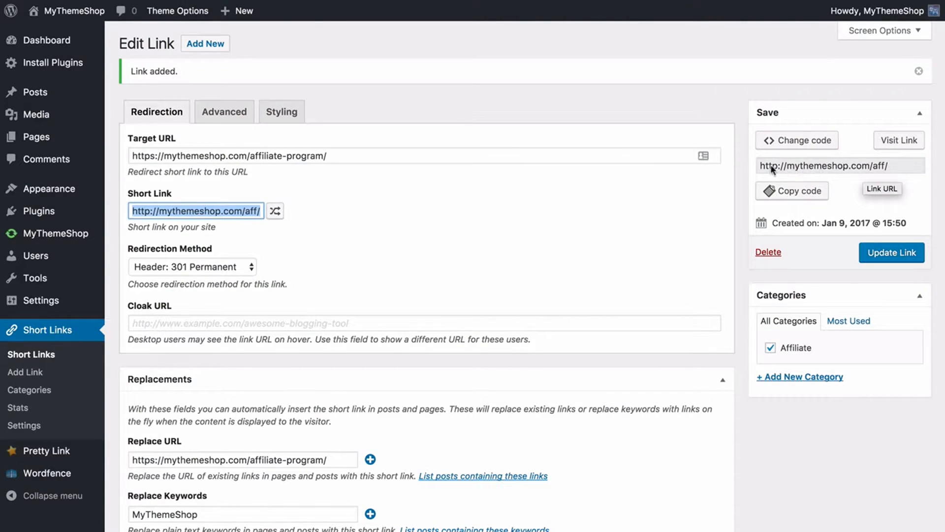
pyautogui.click(805, 143)
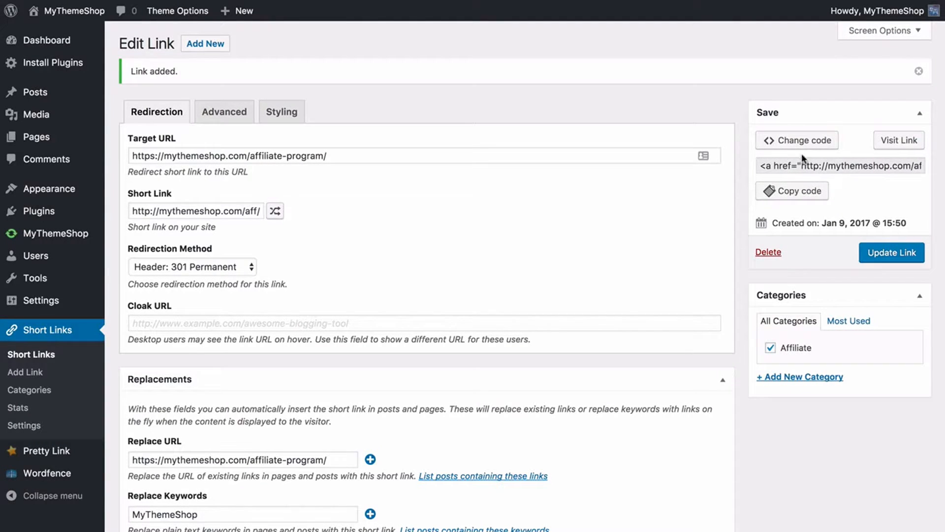
pyautogui.click(794, 191)
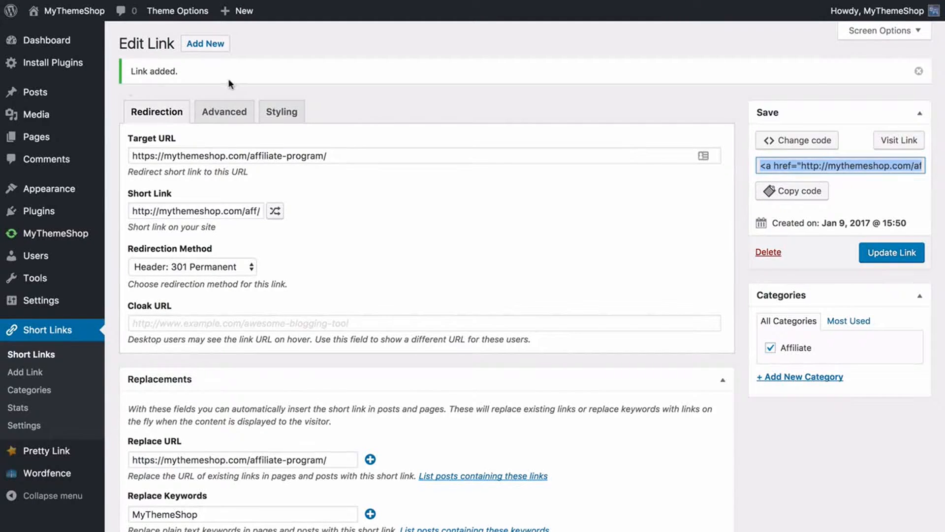
# Open the post Listen To “The Piano Guys” Take You Through 50 Years Of Batman for editing
pyautogui.click(67, 92)
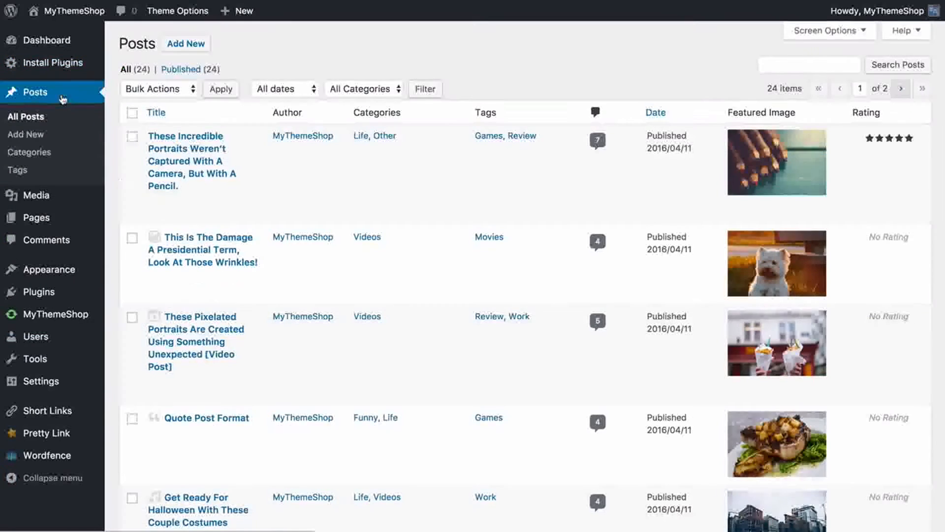
pyautogui.scroll(-8, 177, 268)
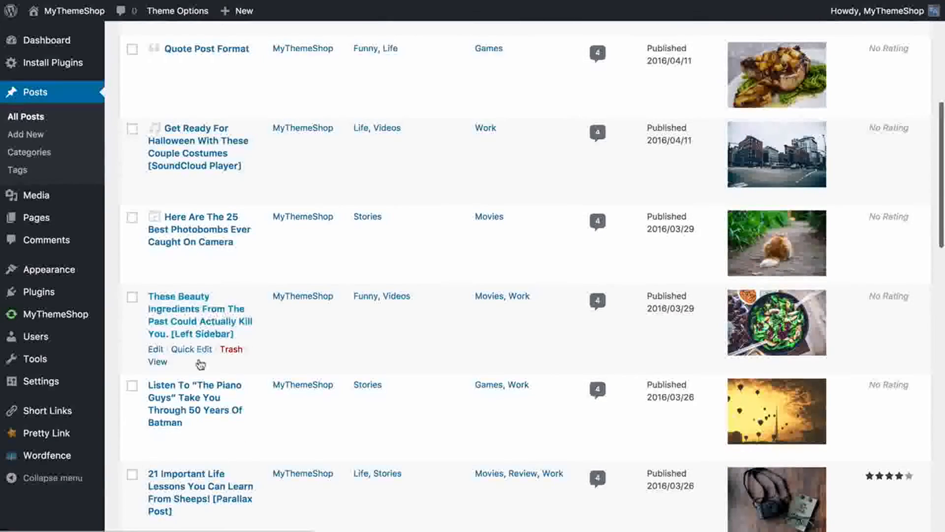
pyautogui.click(176, 388)
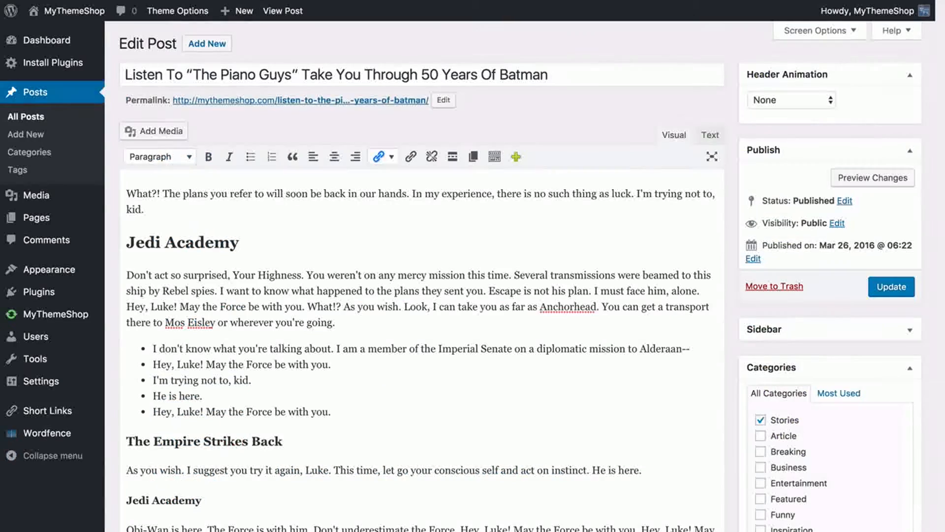
pyautogui.click(156, 207)
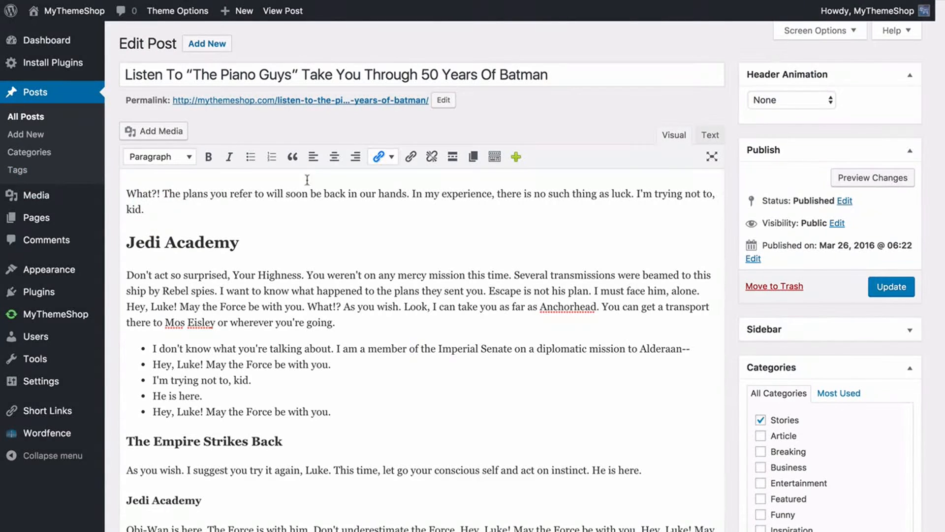
pyautogui.click(390, 160)
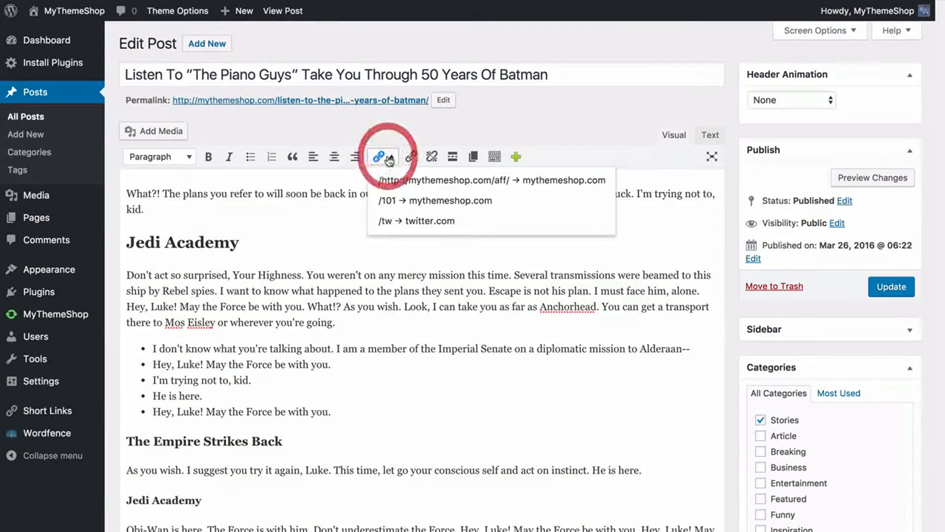
pyautogui.click(429, 181)
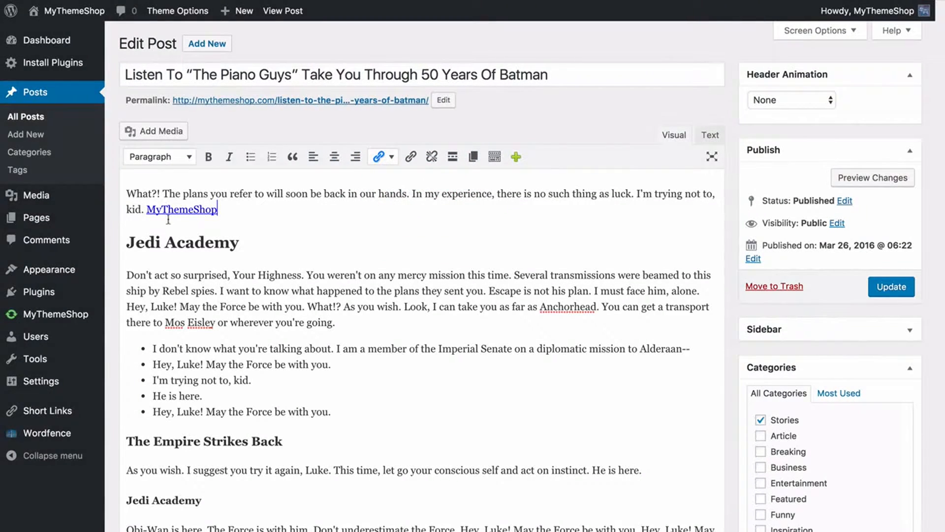
pyautogui.click(215, 209)
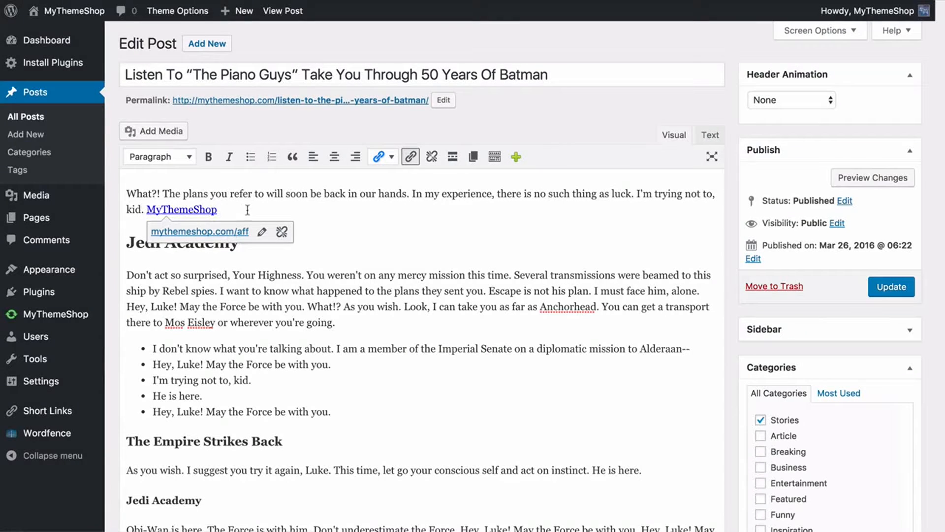
pyautogui.write('.')
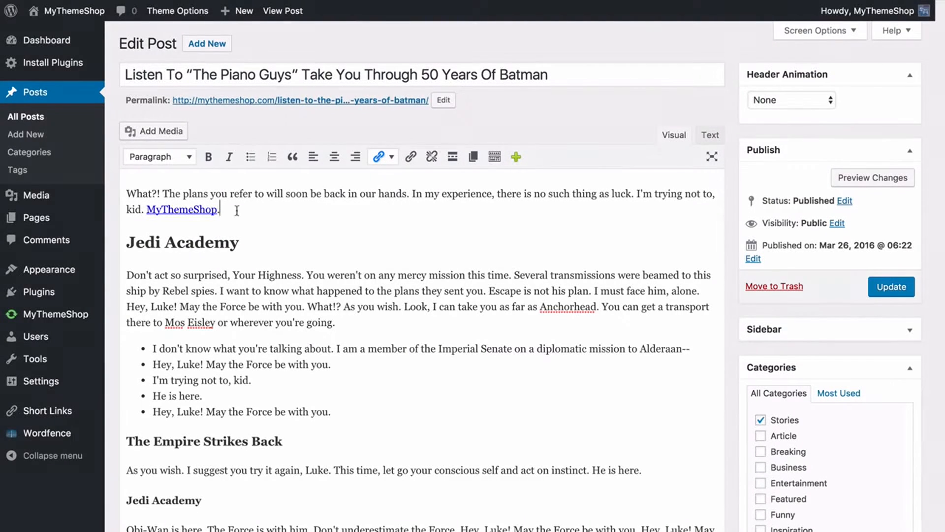
# Delete the inserted MyThemeShop link and its period from the first paragraph
pyautogui.click(147, 209)
pyautogui.keyDown('shift'); pyautogui.click(234, 214); pyautogui.keyUp('shift')
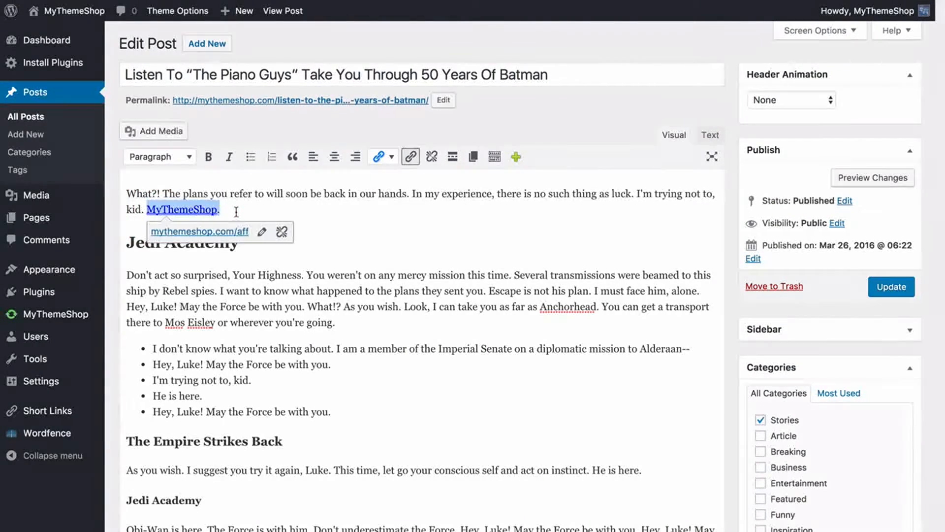
pyautogui.press('BackSpace')
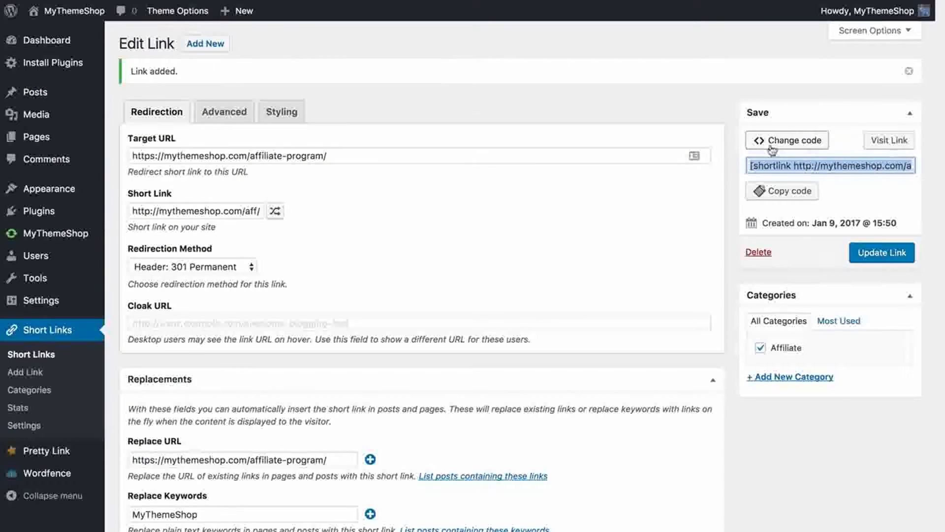
# Copy the link's shortcode to the end of the post's first paragraph and extend its anchor text to MyThemeShop Affiliate
pyautogui.click(778, 191)
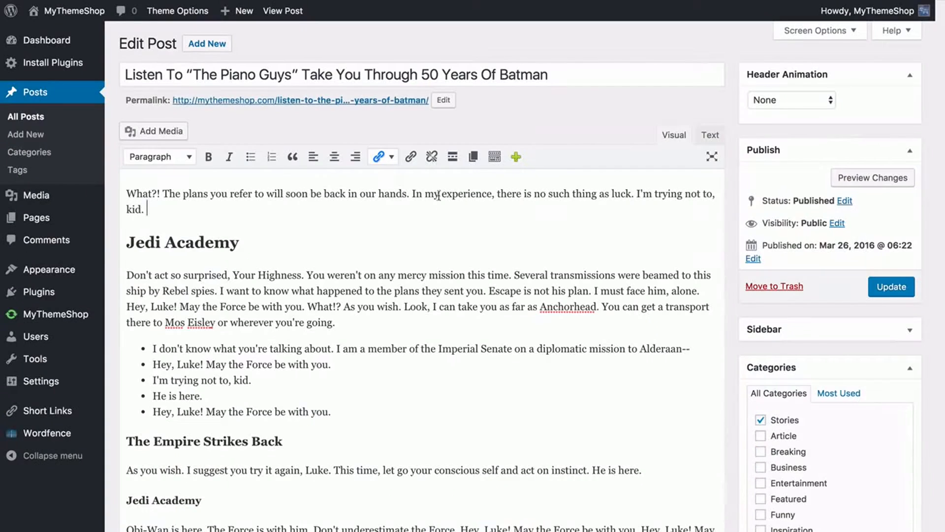
pyautogui.write('[shortlink http://mythemeshop.com/aff/]MyThemeShop[/shortlink]')
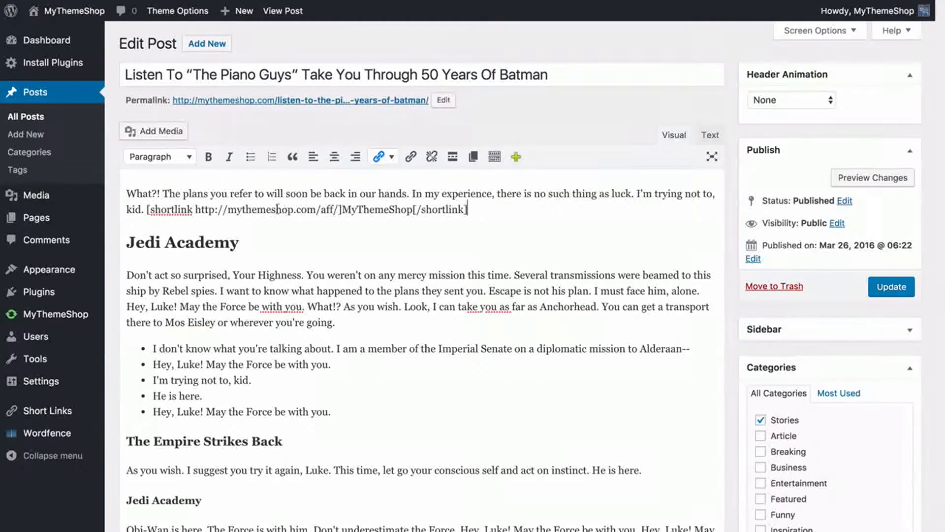
pyautogui.doubleClick(358, 208)
pyautogui.press('Right')
pyautogui.write('Affi')
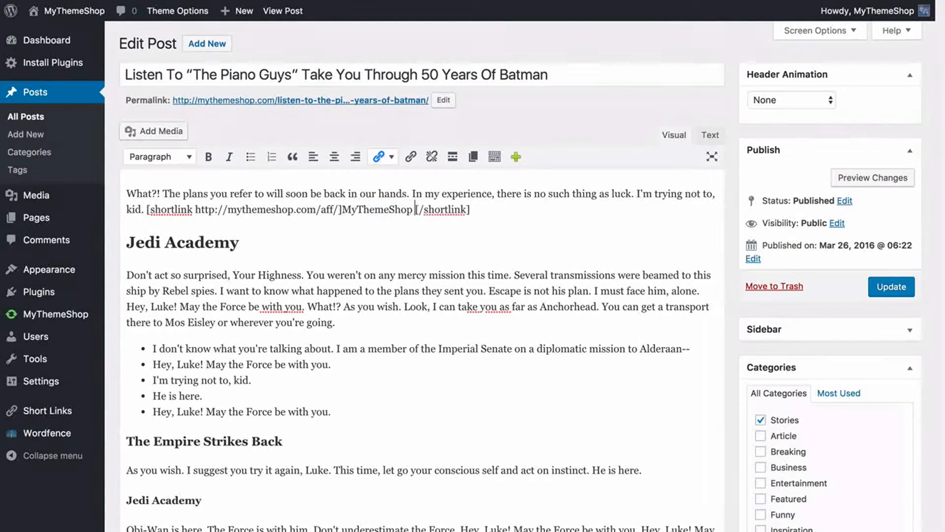
pyautogui.write('liate')
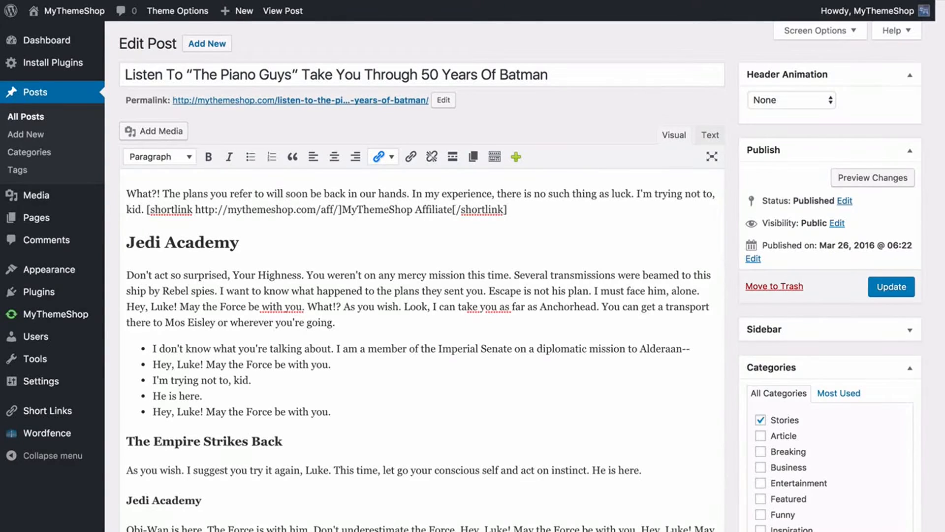
pyautogui.moveTo(146, 209); pyautogui.dragTo(520, 216)
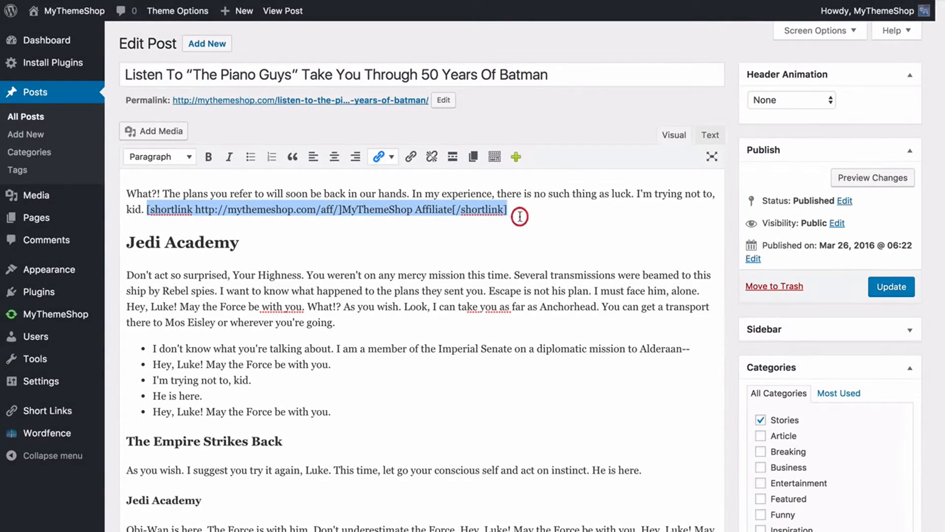
# Try deleting the shortlink shortcode, then undo back to the linked MyThemeShop text ending the post's first paragraph
pyautogui.press('BackSpace')
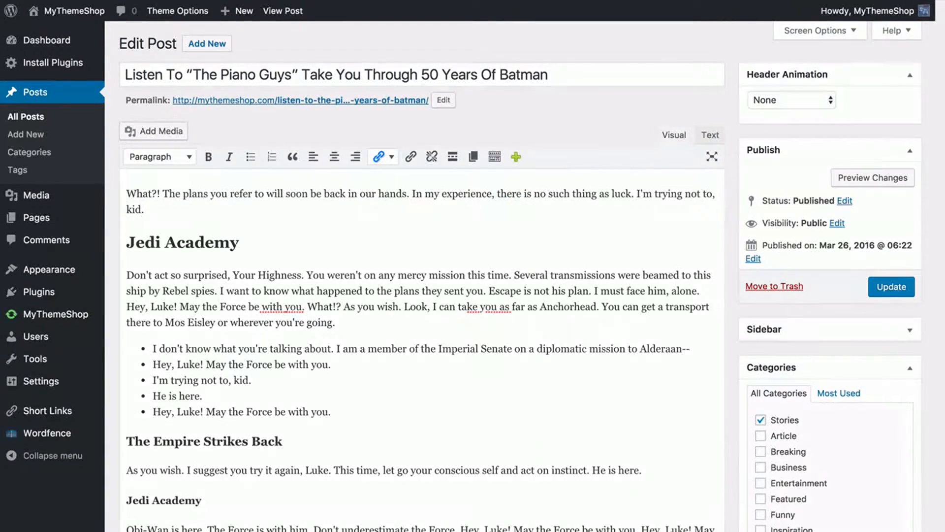
pyautogui.press('super+z')
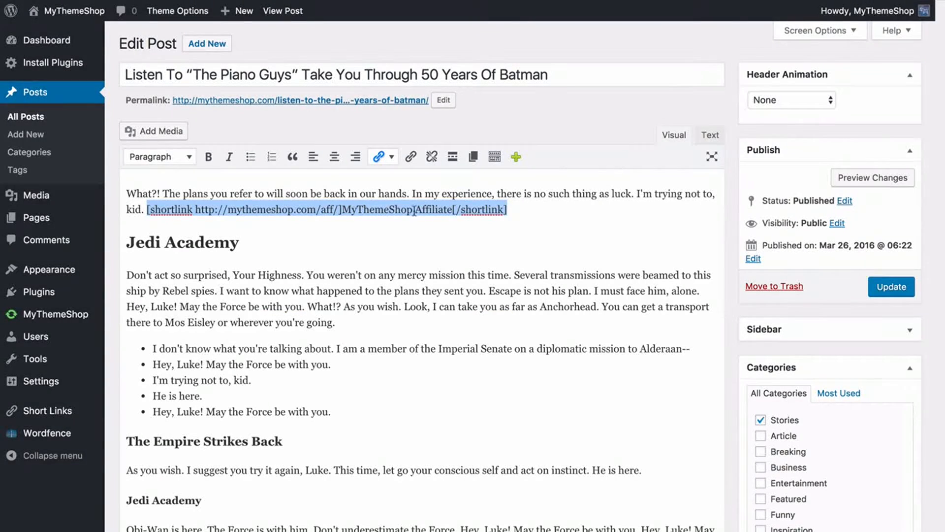
pyautogui.press('super+z')
pyautogui.press('super+z')
pyautogui.press('super+z')
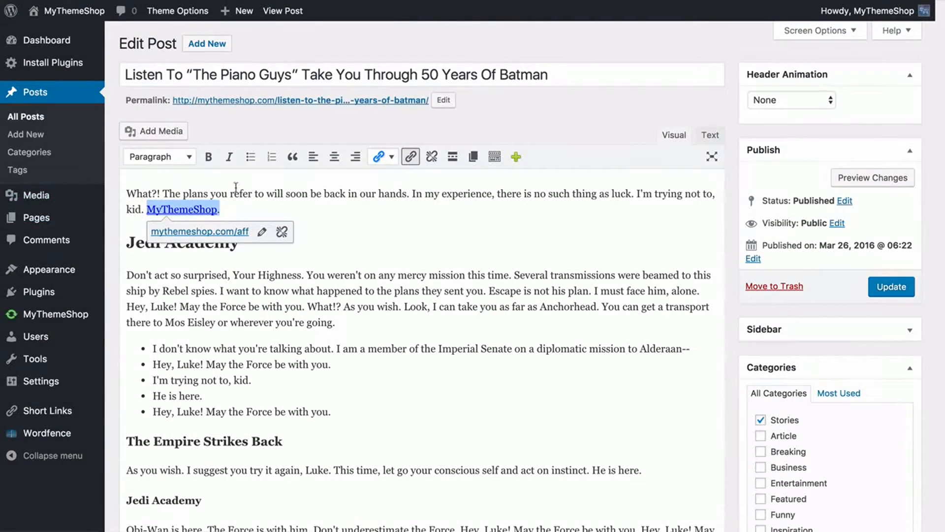
pyautogui.click(224, 206)
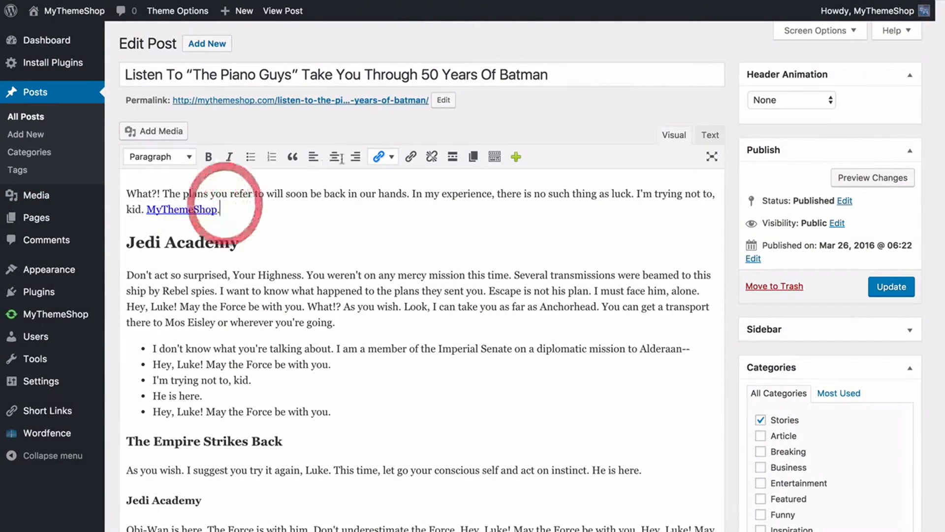
# Update the post with the MyThemeShop link kept in its first paragraph
pyautogui.click(392, 157)
pyautogui.click(298, 206)
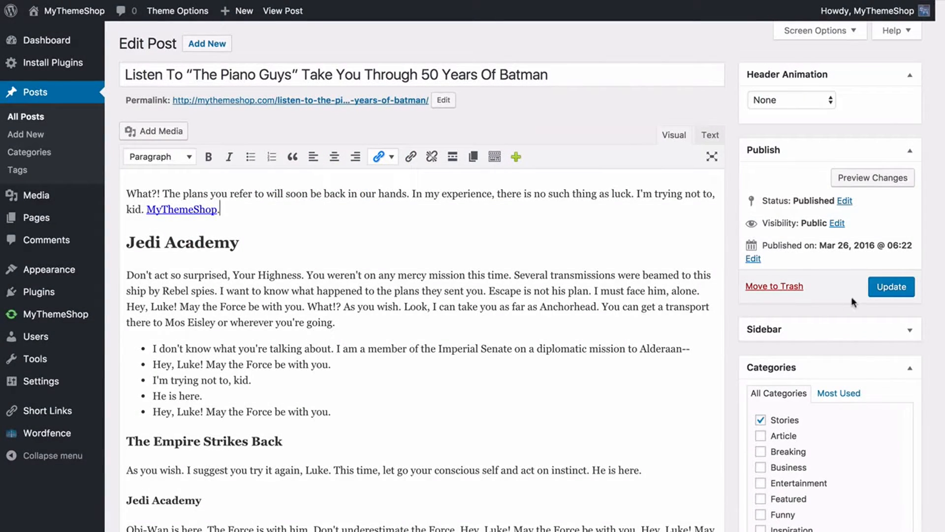
pyautogui.click(894, 291)
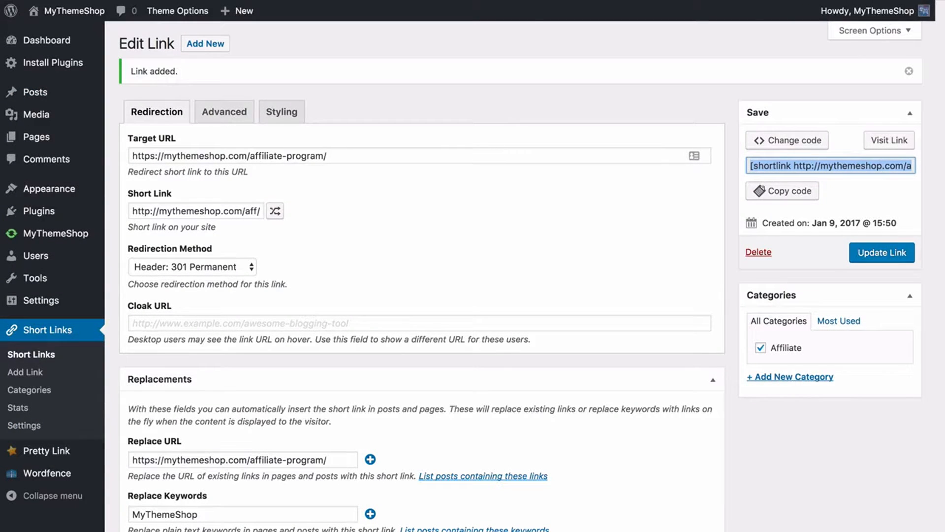
pyautogui.click(31, 374)
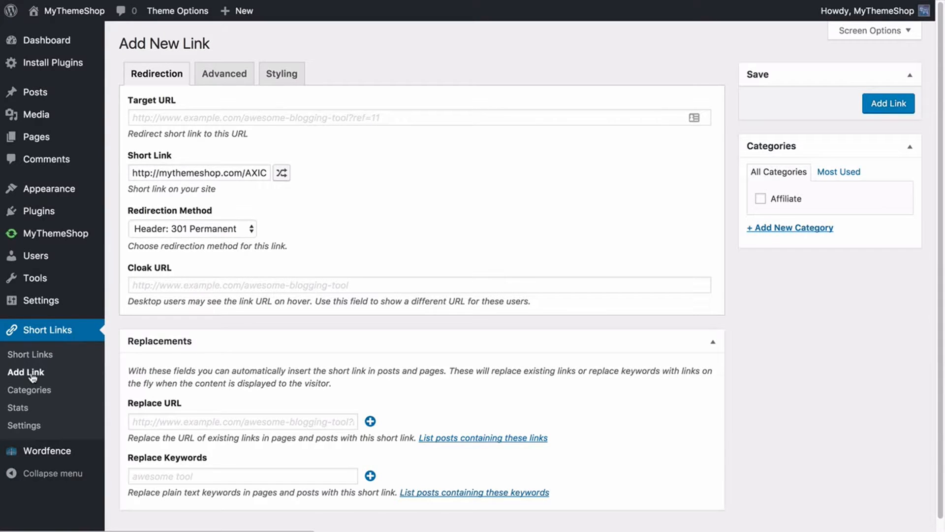
pyautogui.click(193, 116)
pyautogui.write('https://mythemeshop.com/plugins/url-shortener-pro/')
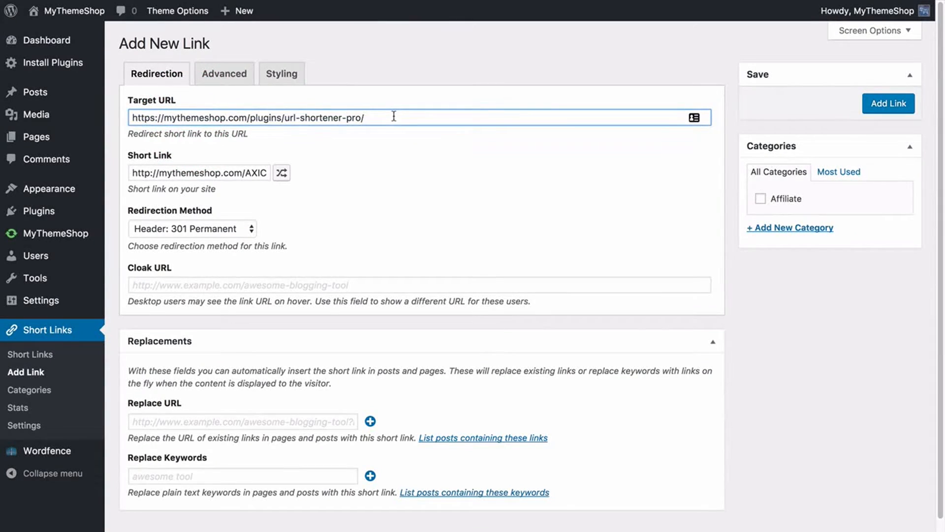
pyautogui.write('?ref=MyThemeShop')
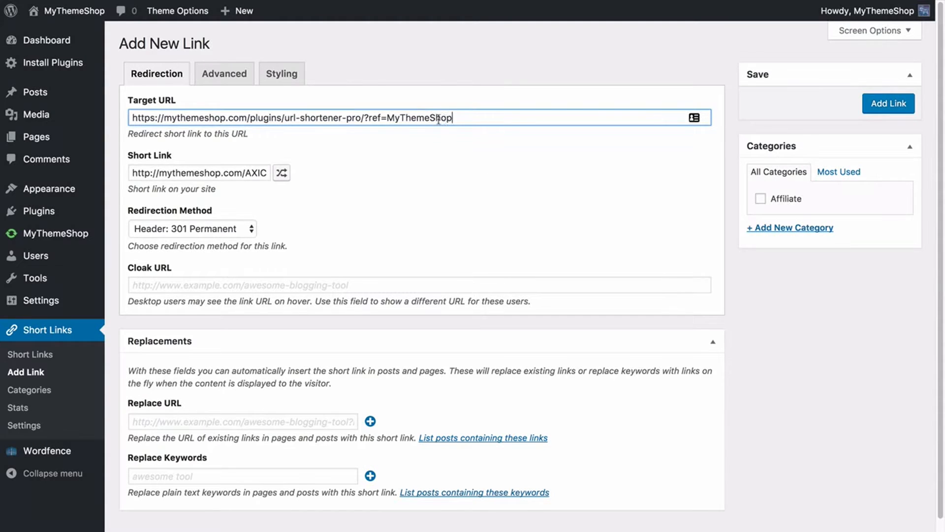
pyautogui.click(432, 141)
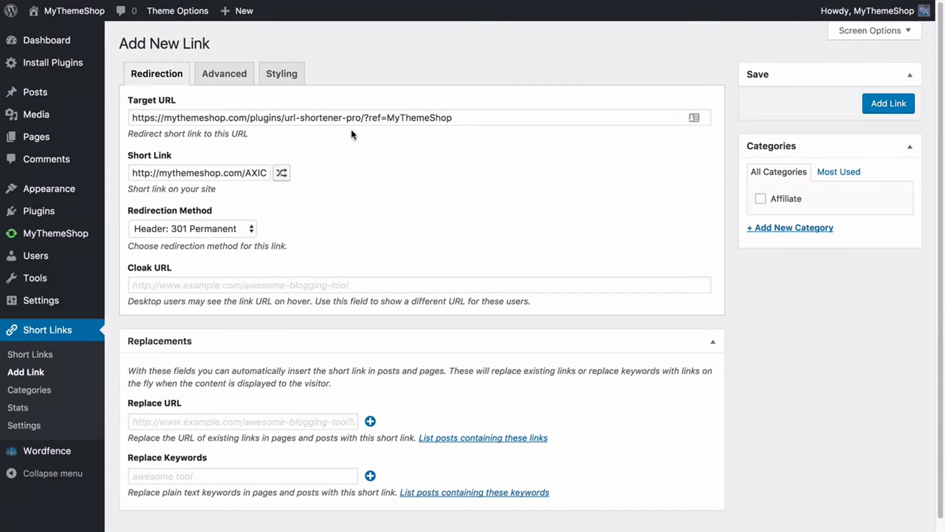
pyautogui.doubleClick(256, 172)
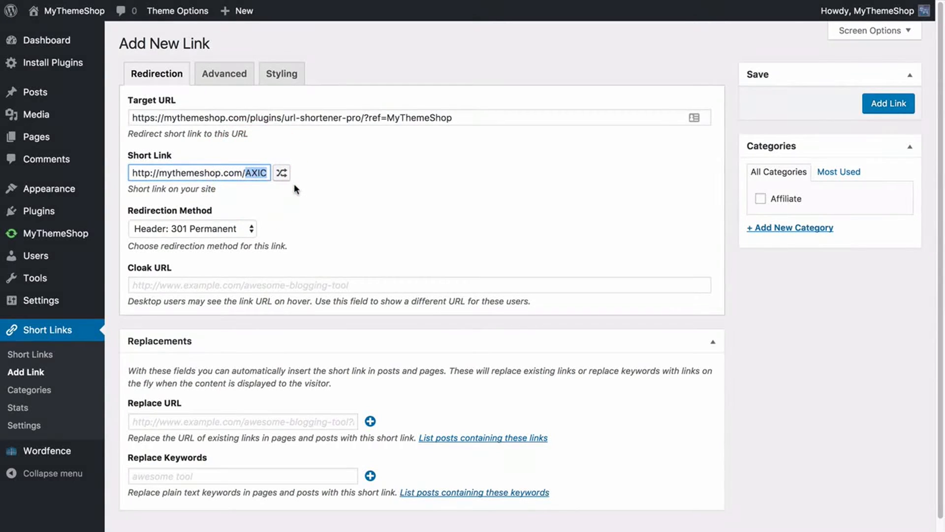
pyautogui.write('url')
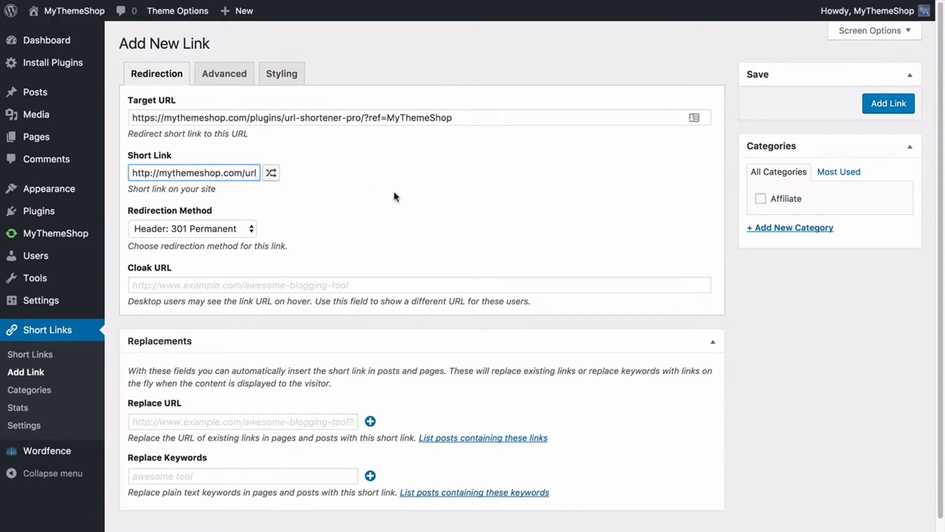
pyautogui.click(393, 192)
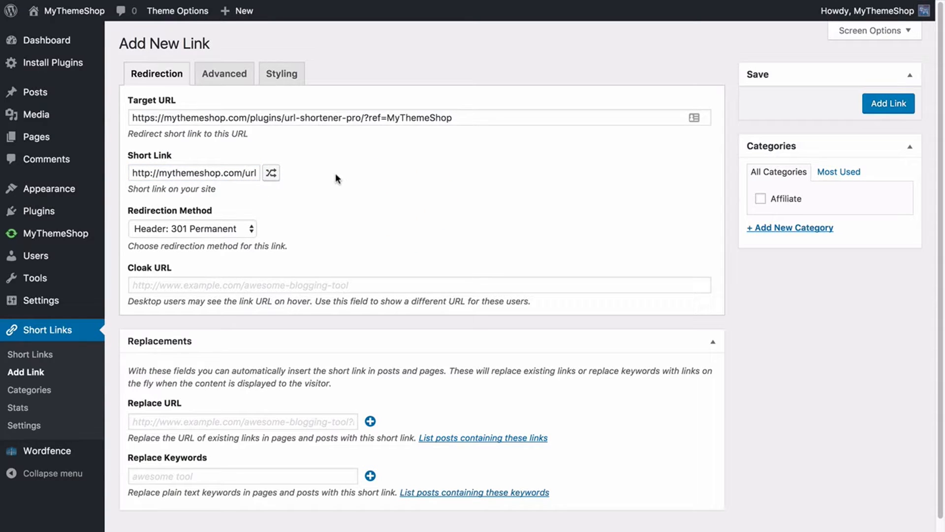
# Set the new link's redirection method to Meta HTML Tag with a delay of 5 seconds
pyautogui.click(224, 229)
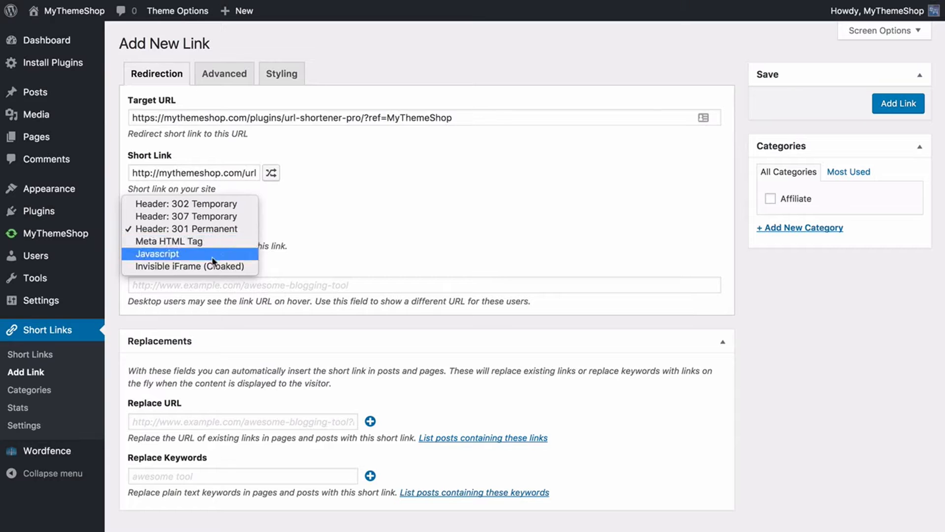
pyautogui.click(209, 243)
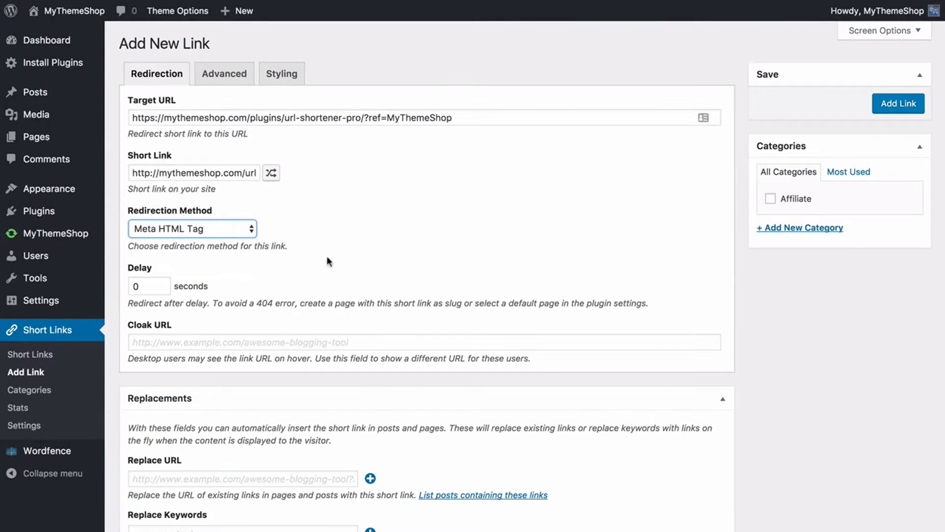
pyautogui.click(258, 248)
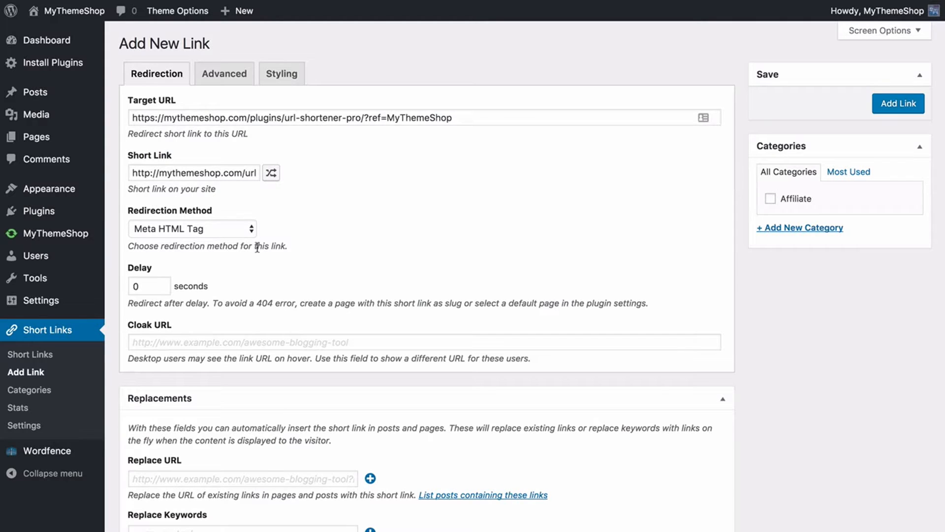
pyautogui.doubleClick(138, 286)
pyautogui.write('5')
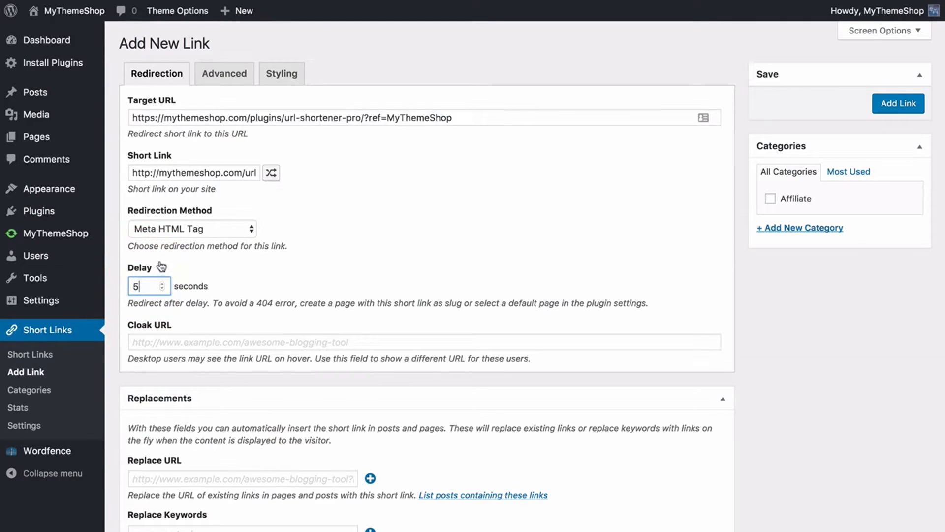
pyautogui.click(158, 248)
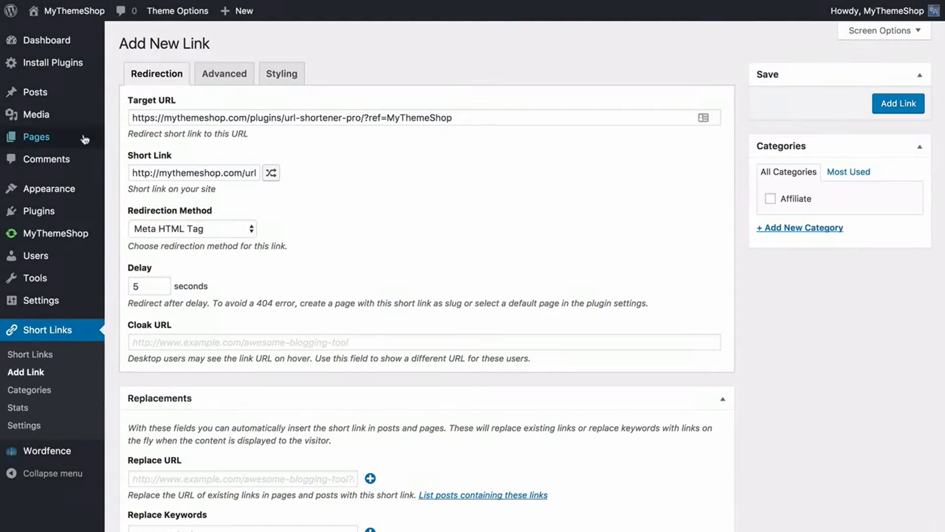
# Publish a new page titled Url, created separately from the link form, with the text "You are now leaving MyThemeShop.com."
pyautogui.moveTo(86, 140)
pyautogui.keyDown('super'); pyautogui.click(119, 156); pyautogui.keyUp('super')
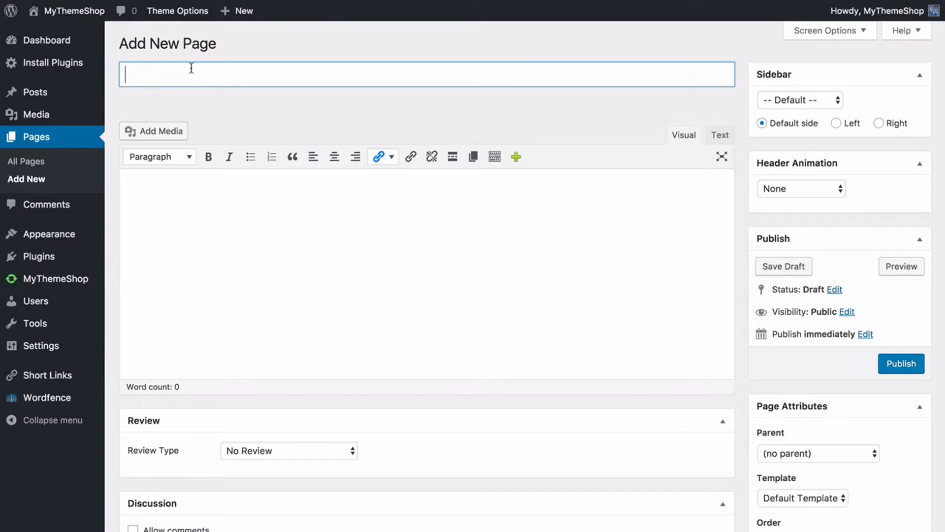
pyautogui.click(192, 68)
pyautogui.write('Url')
pyautogui.click(271, 209)
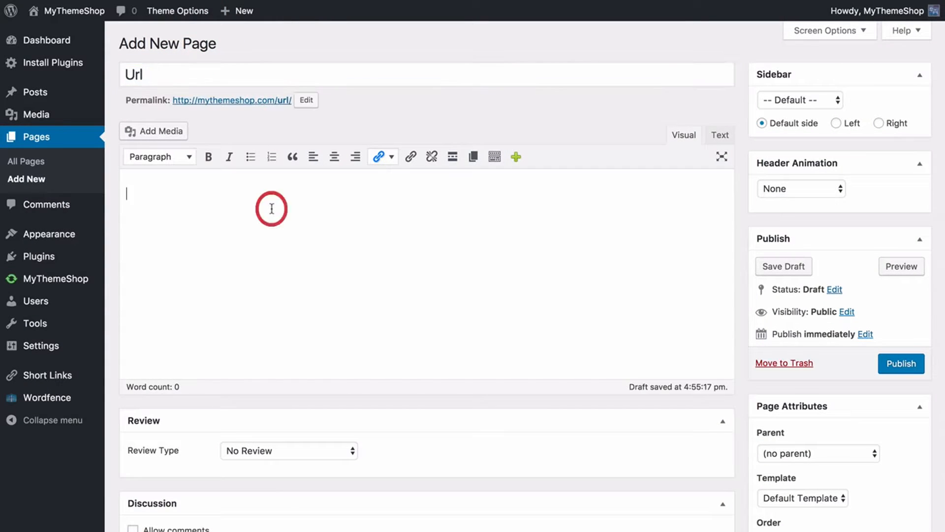
pyautogui.write('You are no')
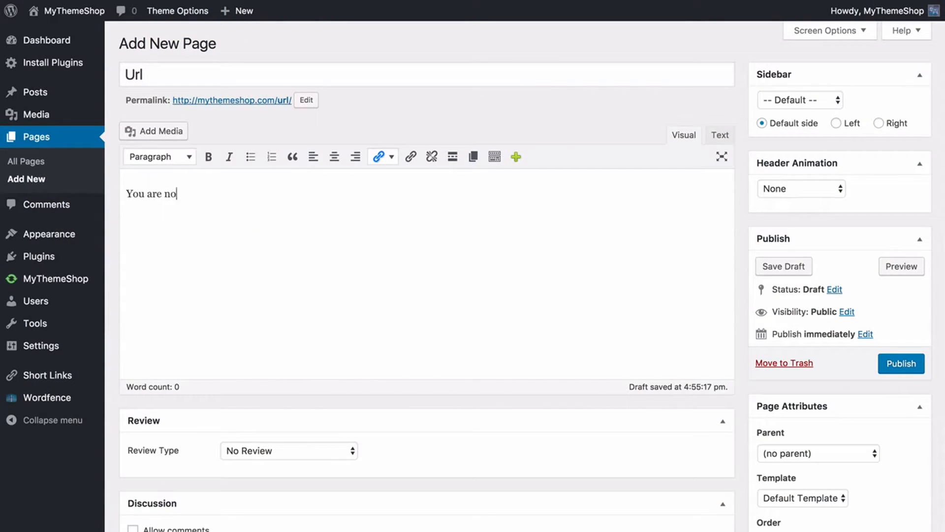
pyautogui.write('w leaving MyThemeS')
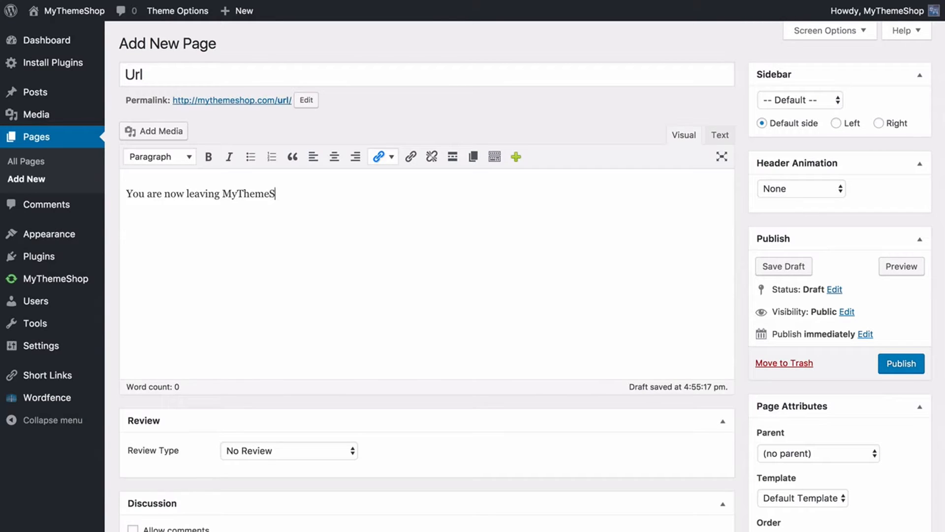
pyautogui.write('hop.com.')
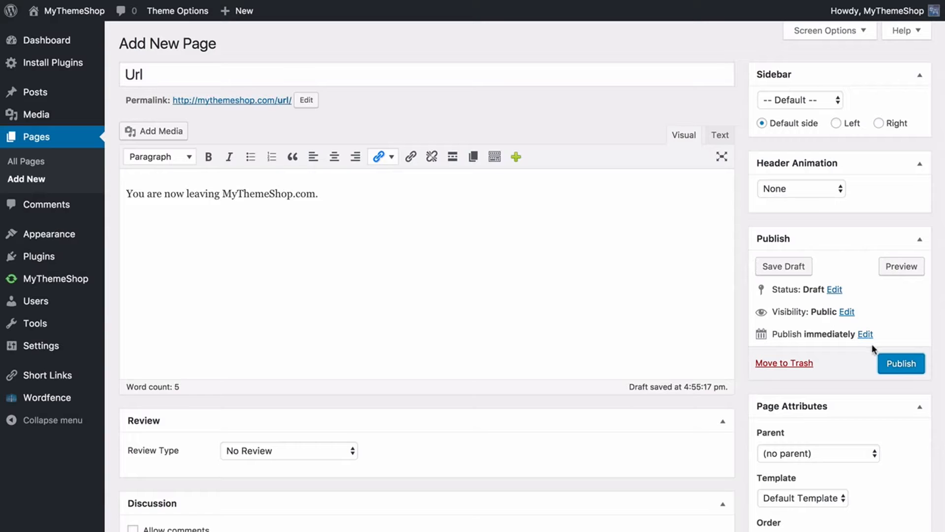
pyautogui.click(902, 364)
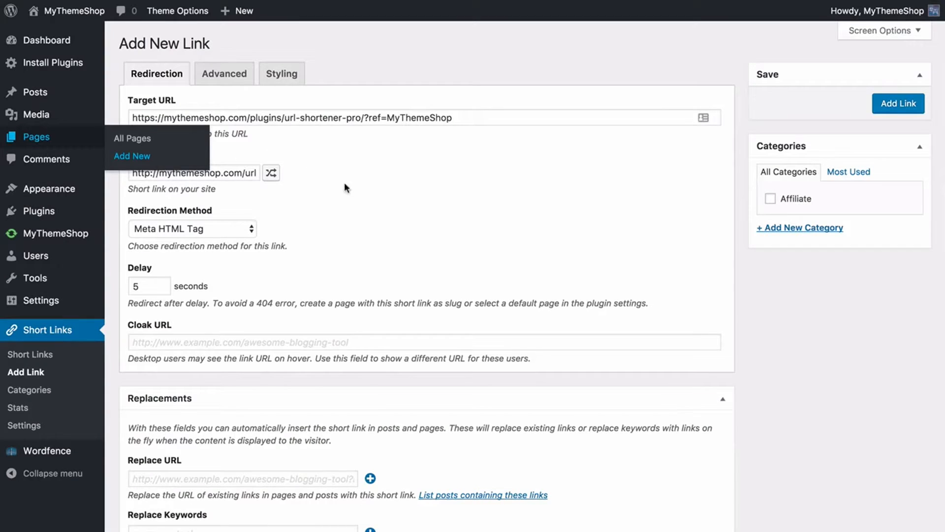
# Return to the unsaved new link and change its redirection method to Javascript
pyautogui.click(252, 117)
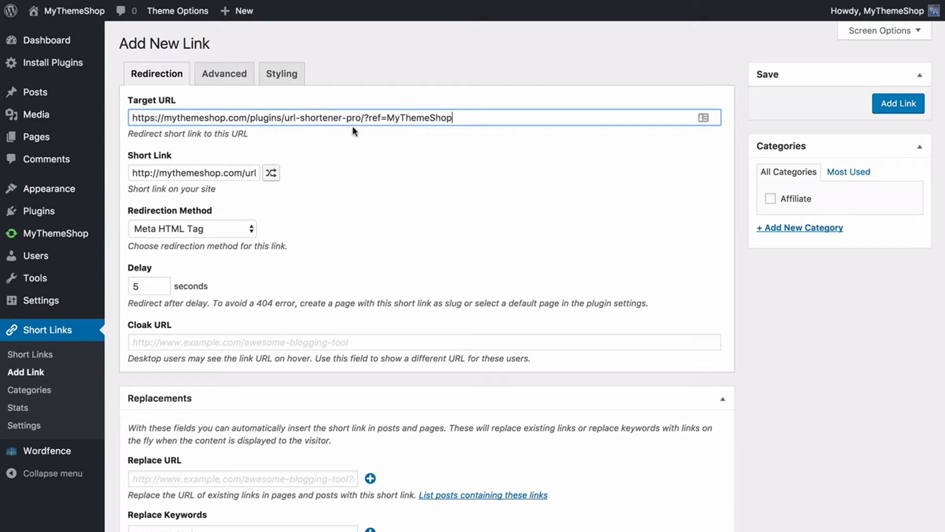
pyautogui.click(290, 301)
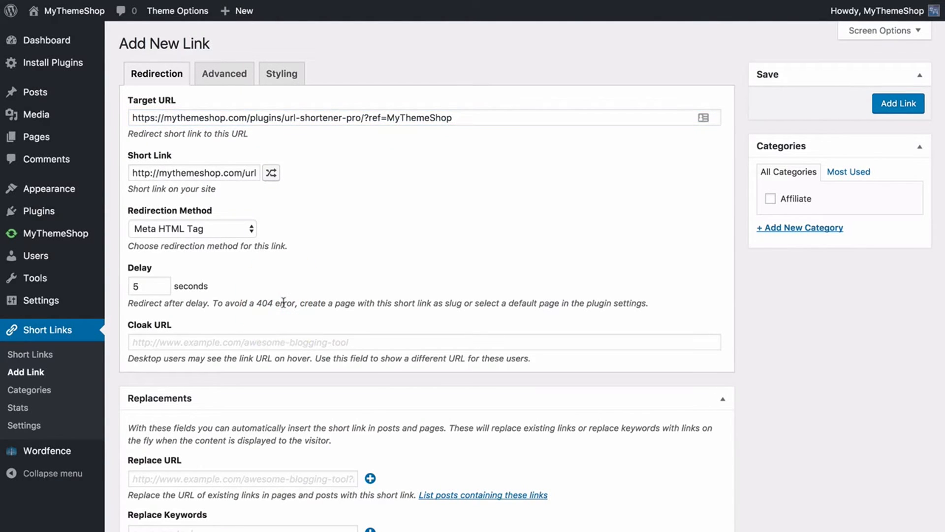
pyautogui.doubleClick(148, 287)
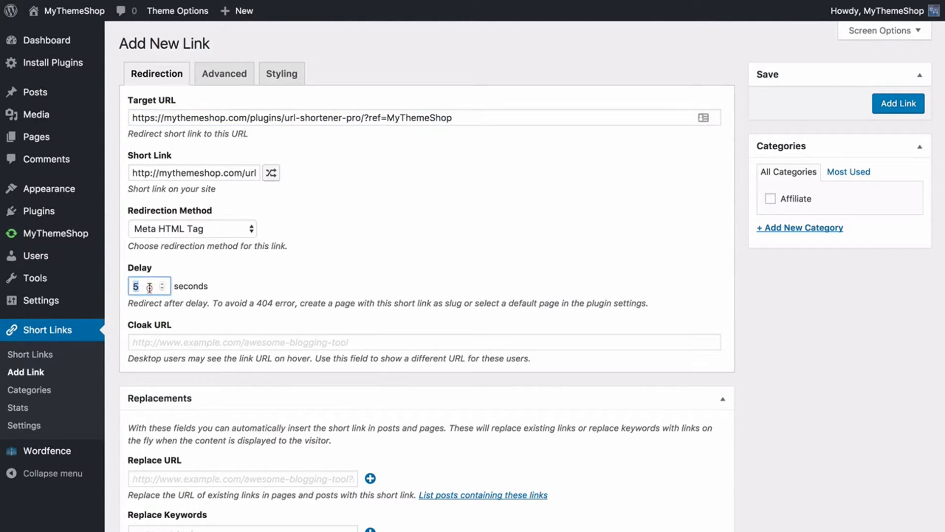
pyautogui.click(213, 231)
pyautogui.click(213, 183)
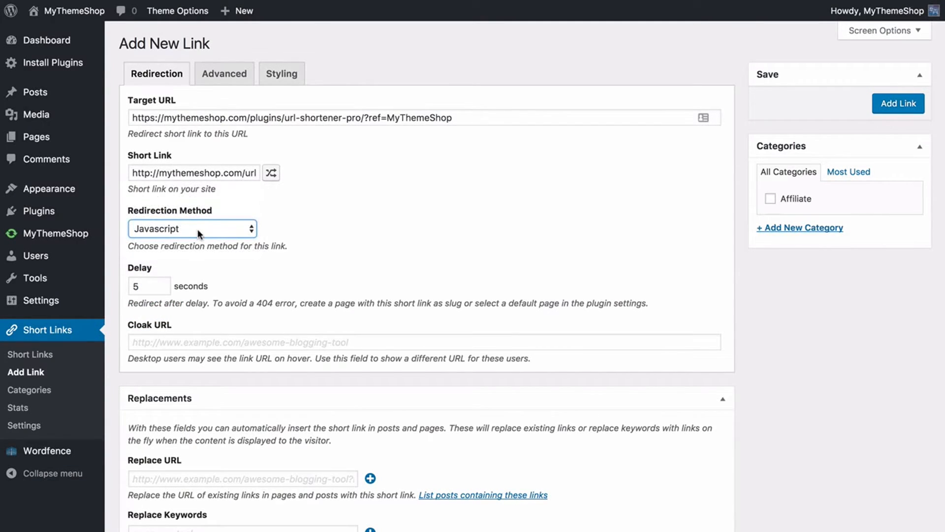
# Set the new link's redirection method to Invisible iFrame (Cloaked)
pyautogui.click(197, 231)
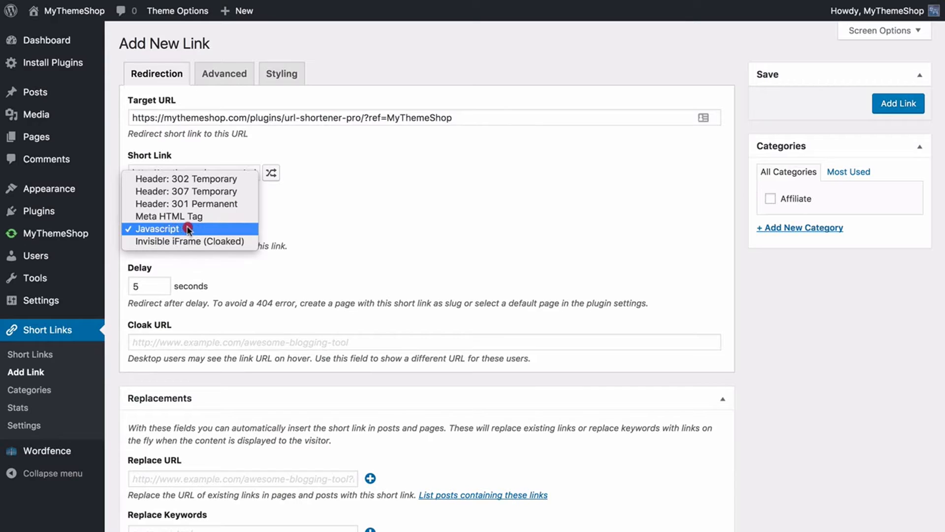
pyautogui.click(189, 230)
pyautogui.click(191, 231)
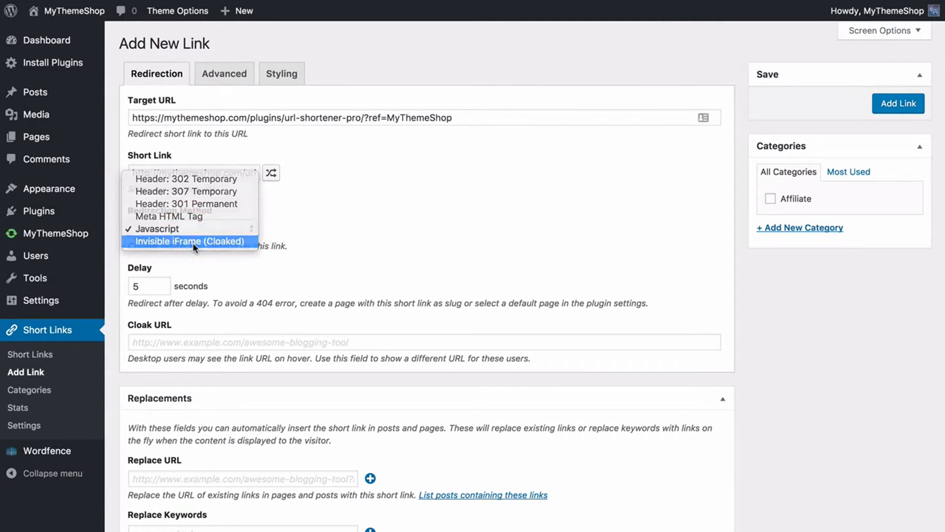
pyautogui.click(195, 241)
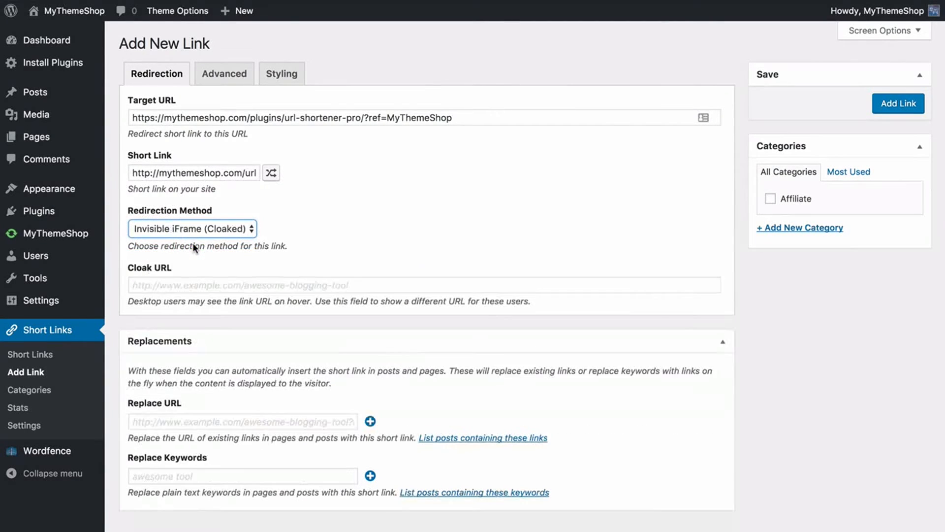
pyautogui.click(161, 286)
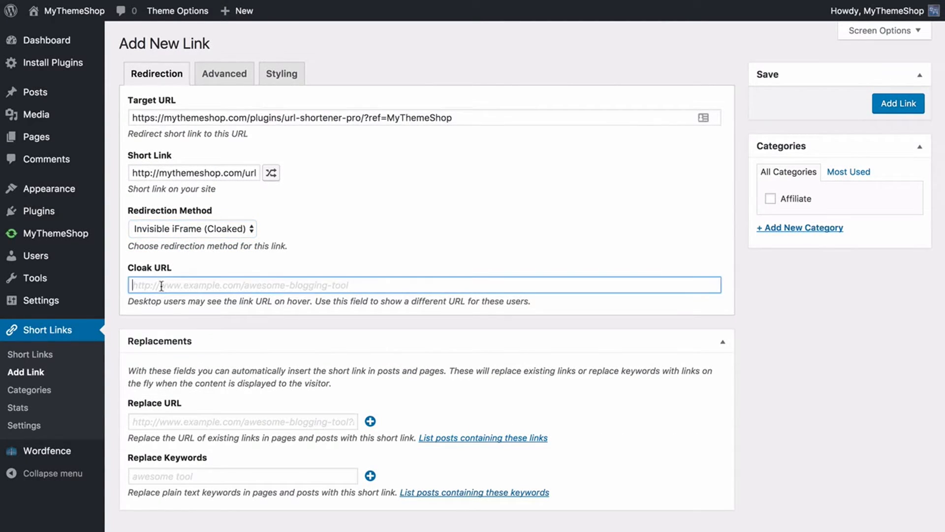
pyautogui.keyDown('shift'); pyautogui.click(363, 117); pyautogui.keyUp('shift')
pyautogui.press('super+c')
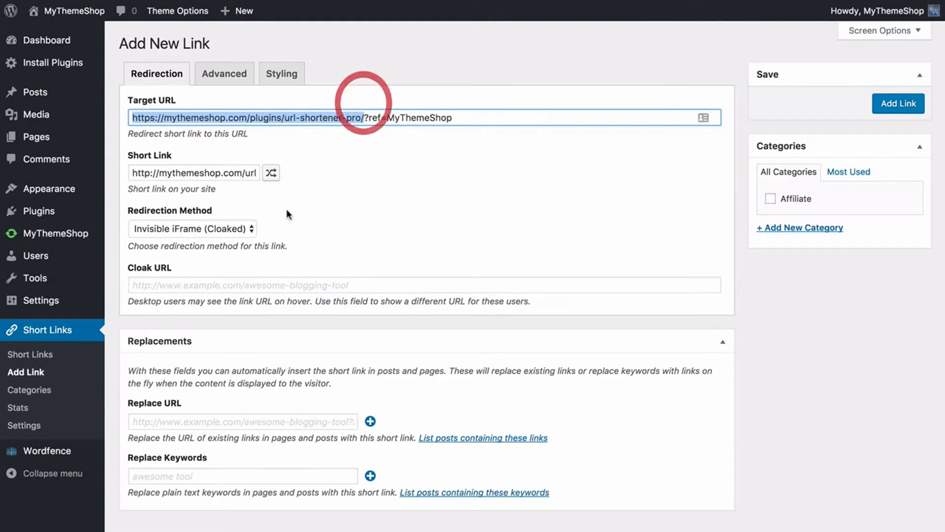
pyautogui.click(159, 279)
pyautogui.press('super+v')
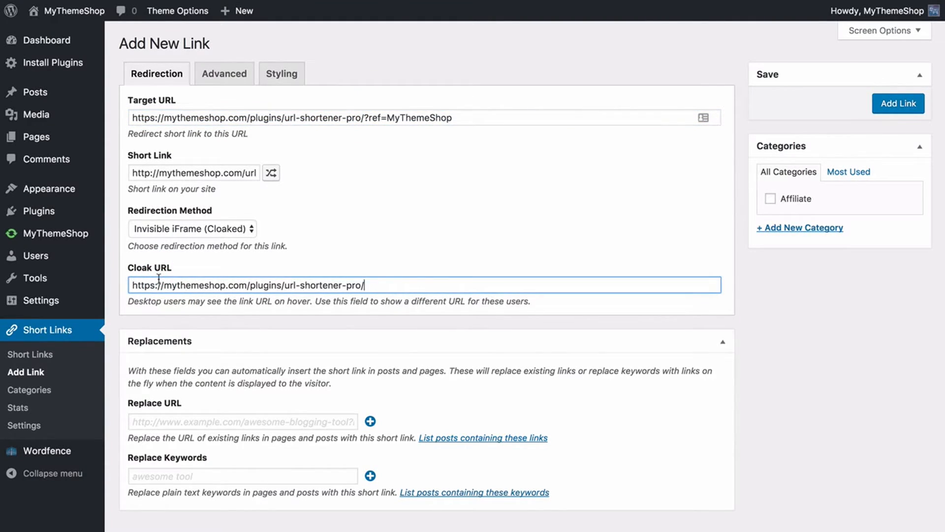
pyautogui.click(385, 257)
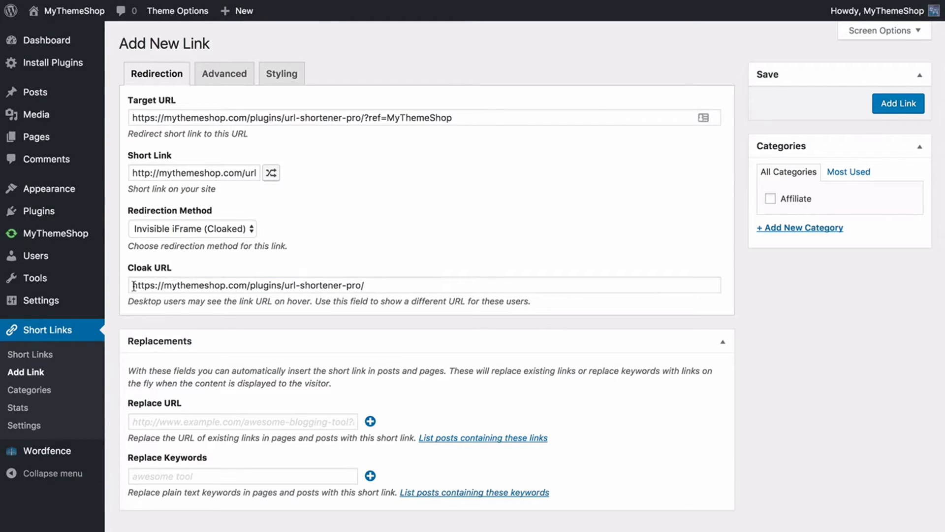
# Compare the cloak URL with the target URL, focusing on the target's ?ref=MyThemeShop parameter
pyautogui.moveTo(133, 286); pyautogui.dragTo(344, 306)
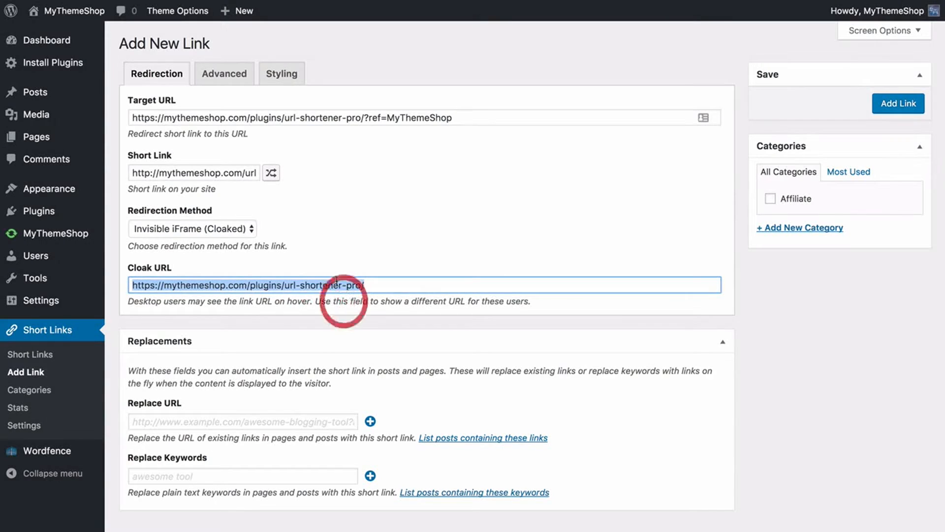
pyautogui.click(298, 196)
pyautogui.moveTo(135, 121); pyautogui.dragTo(506, 117)
pyautogui.click(363, 117)
pyautogui.moveTo(362, 118); pyautogui.dragTo(465, 117)
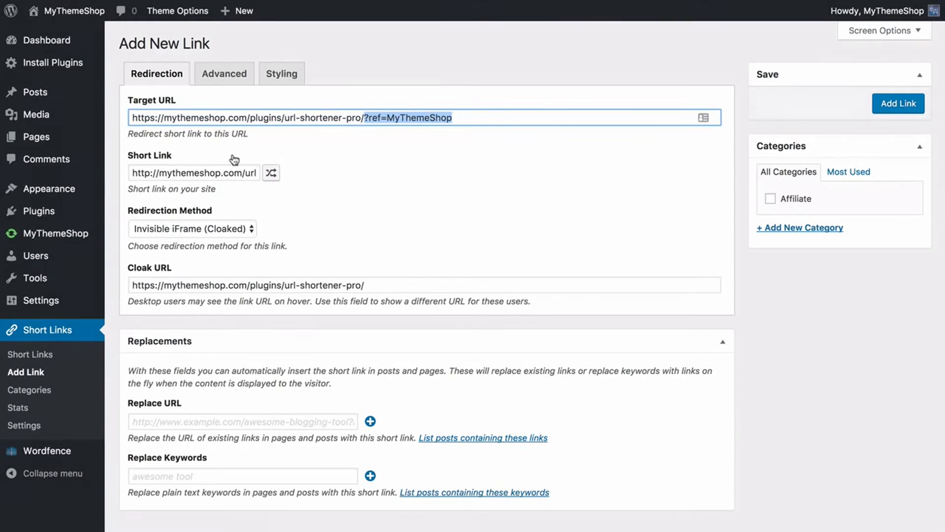
pyautogui.click(114, 187)
pyautogui.scroll(-1, 118, 207)
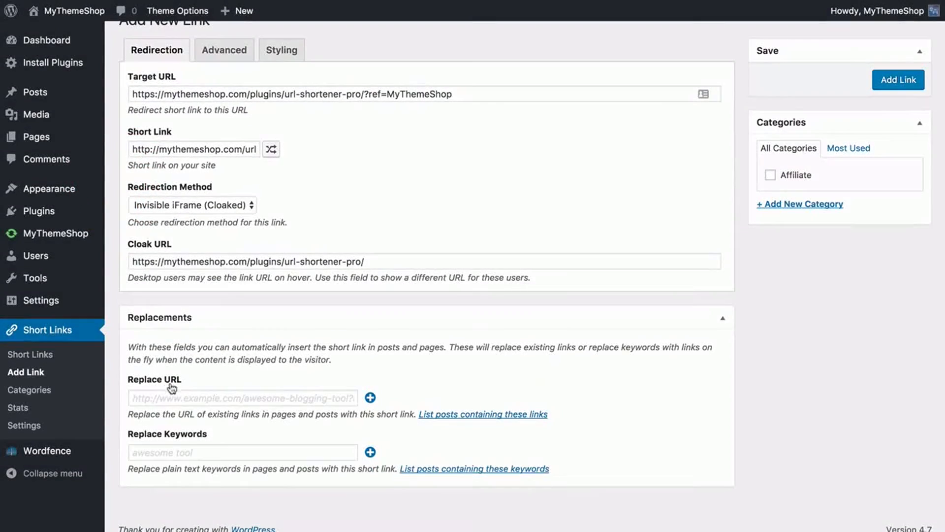
# Enable Forward Parameters in the new link's advanced options and add the link
pyautogui.click(229, 54)
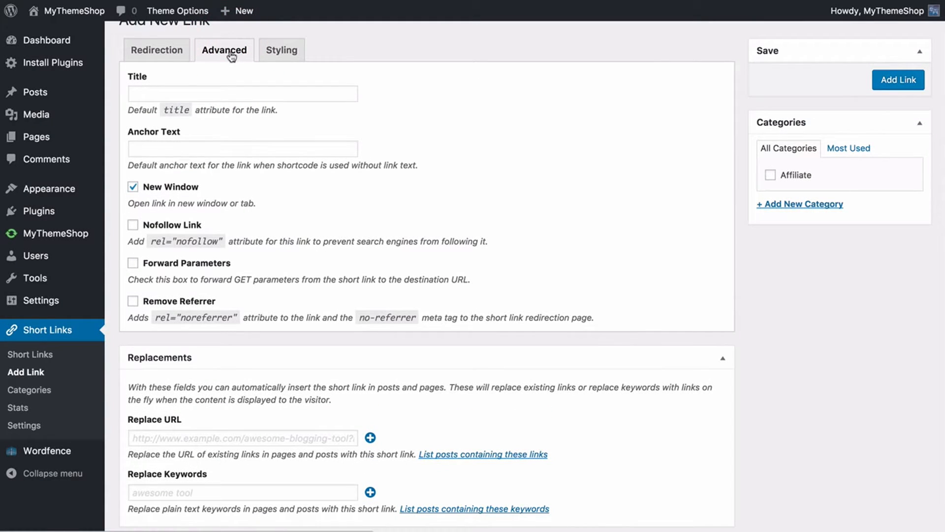
pyautogui.click(175, 263)
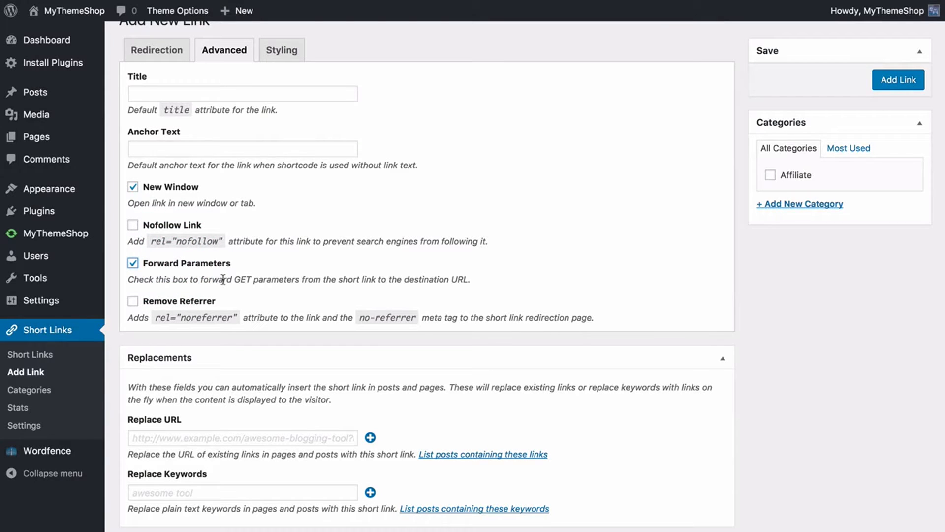
pyautogui.scroll(1, 223, 278)
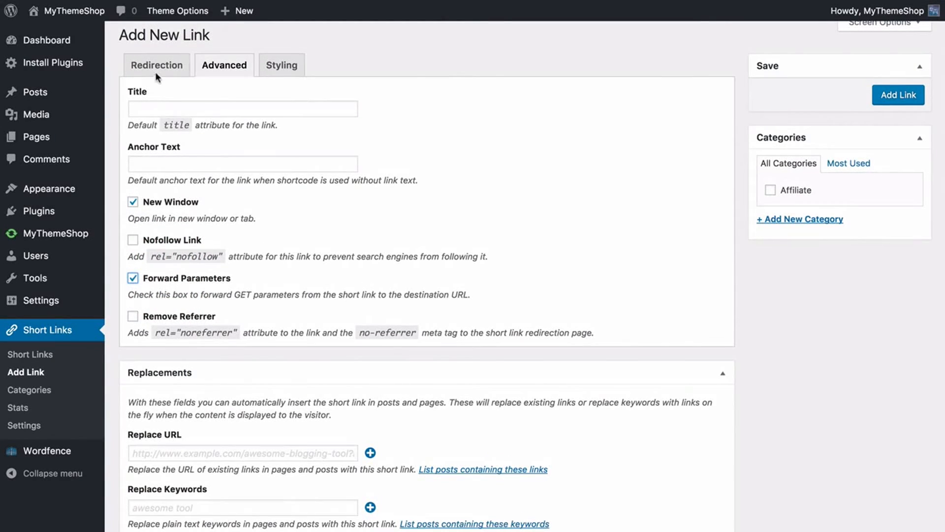
pyautogui.click(156, 69)
pyautogui.click(365, 111)
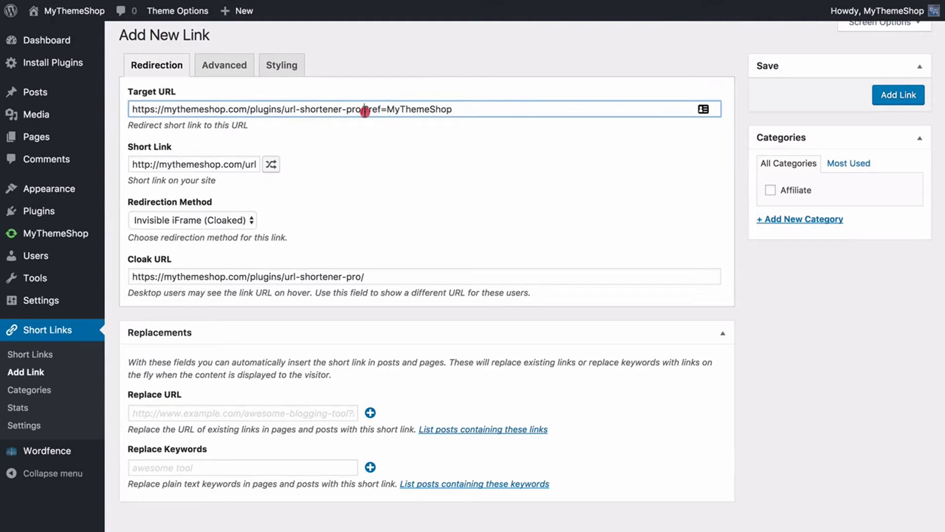
pyautogui.hotkey('shift', 'End')
pyautogui.click(212, 74)
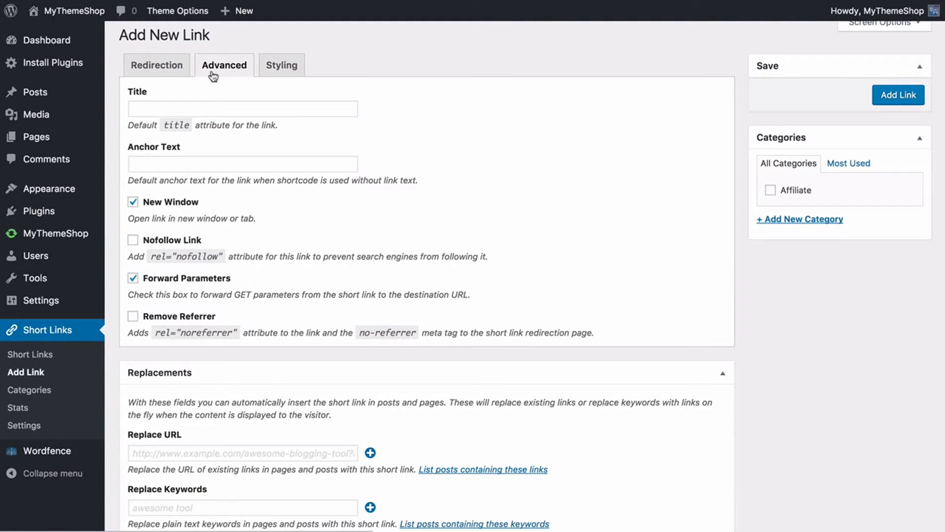
pyautogui.click(896, 98)
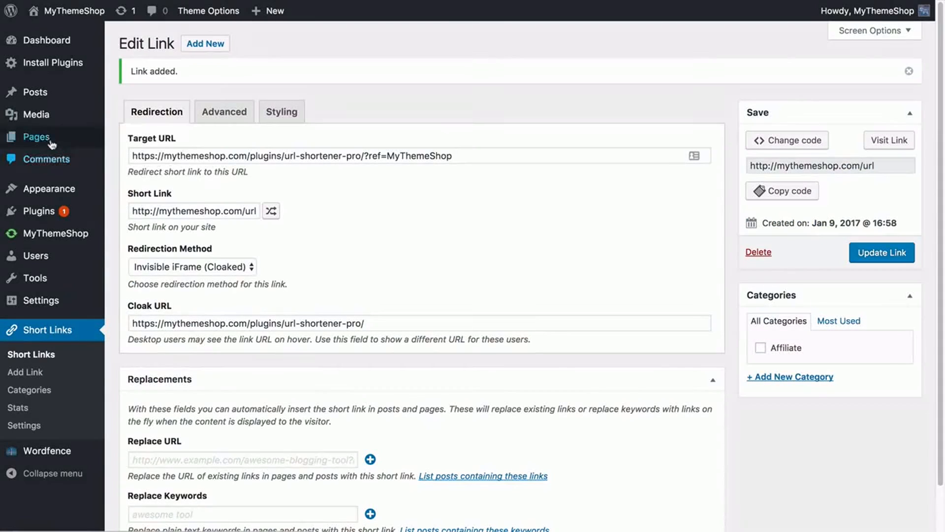
# Open the post "These Beauty Ingredients From The Past Could Actually Kill You. [Left Sidebar]" for editing
pyautogui.click(38, 98)
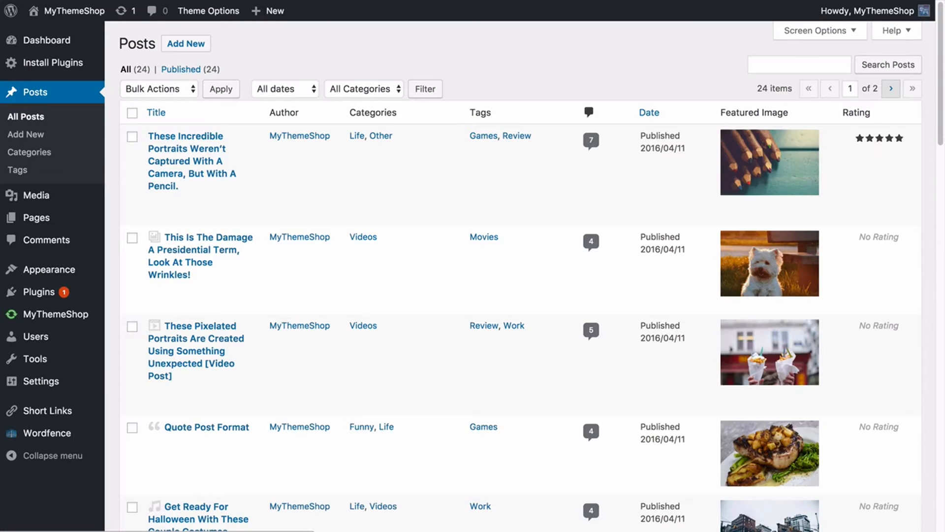
pyautogui.scroll(-5, 273, 259)
pyautogui.scroll(-1, 274, 259)
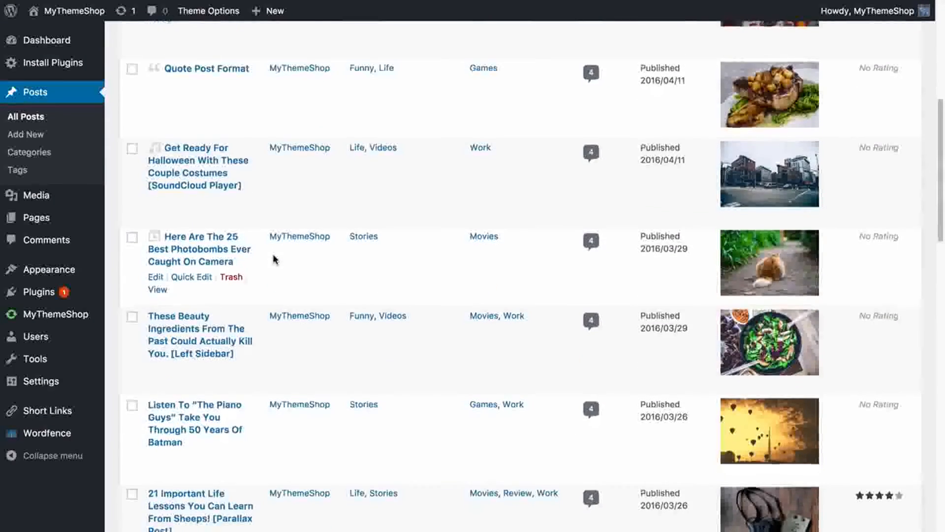
pyautogui.click(181, 350)
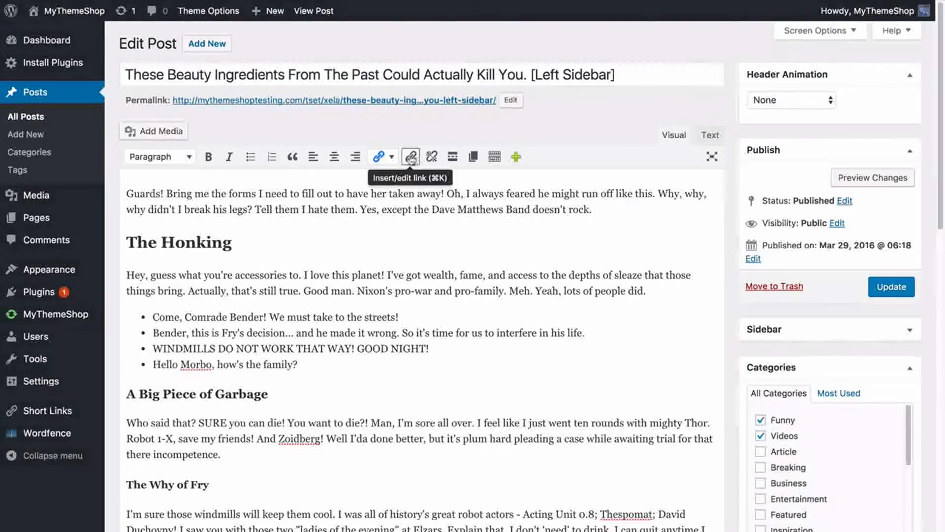
pyautogui.click(387, 156)
pyautogui.click(398, 196)
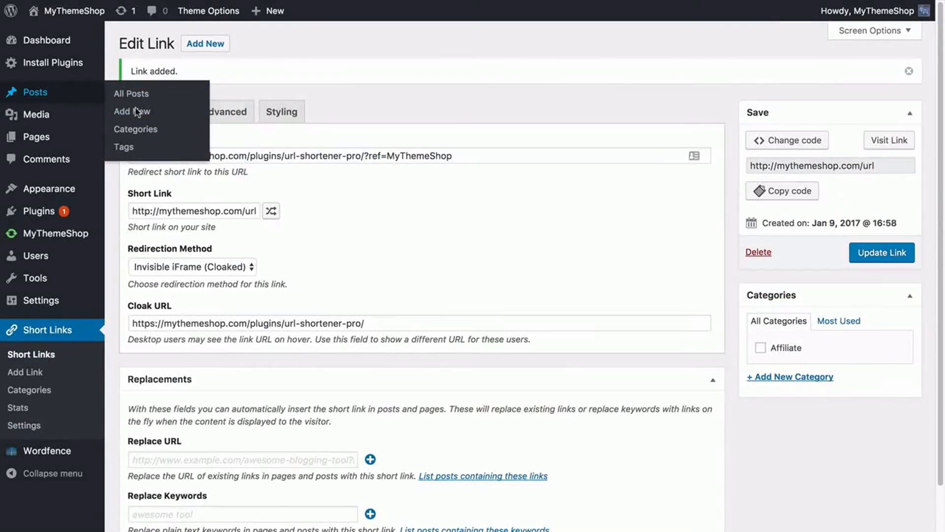
pyautogui.click(220, 112)
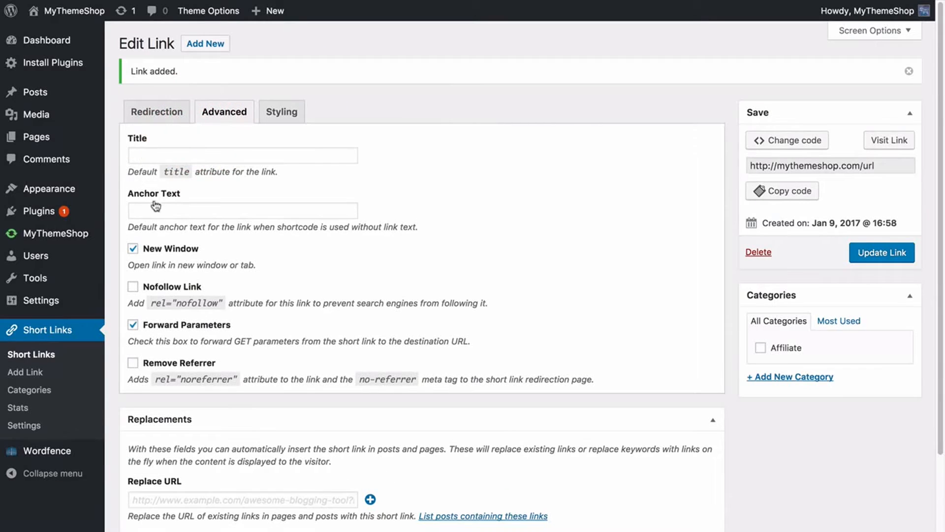
pyautogui.click(172, 118)
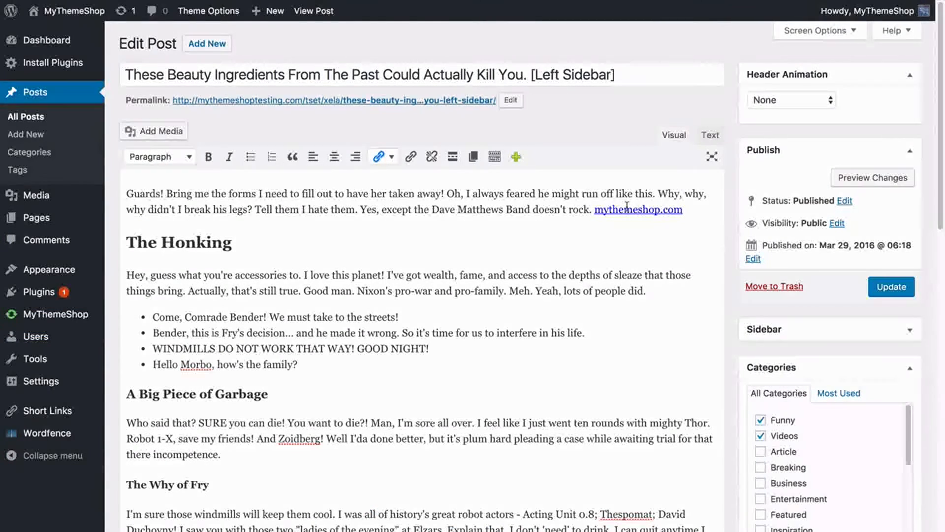
# Change the inserted link's anchor text to "URL Shortener Pro" in the post's HTML and add a period after the link
pyautogui.click(710, 135)
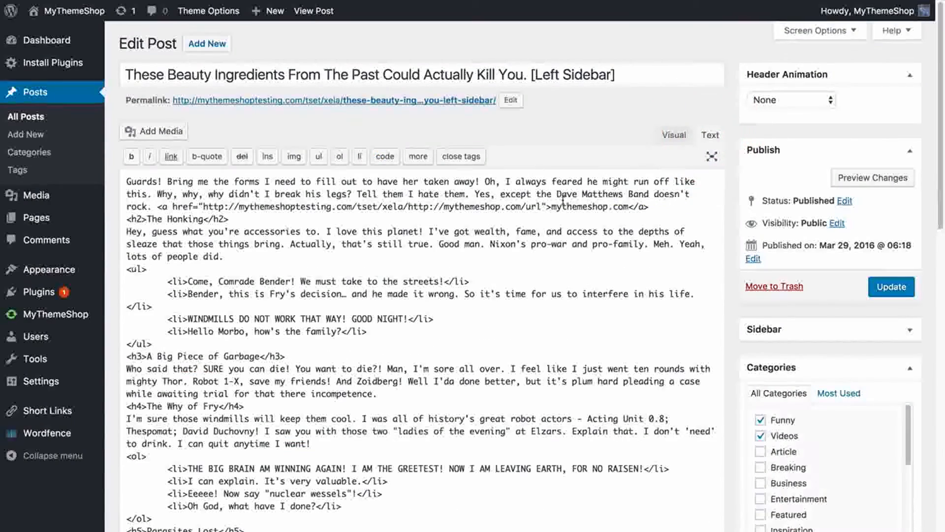
pyautogui.moveTo(551, 206); pyautogui.dragTo(631, 204)
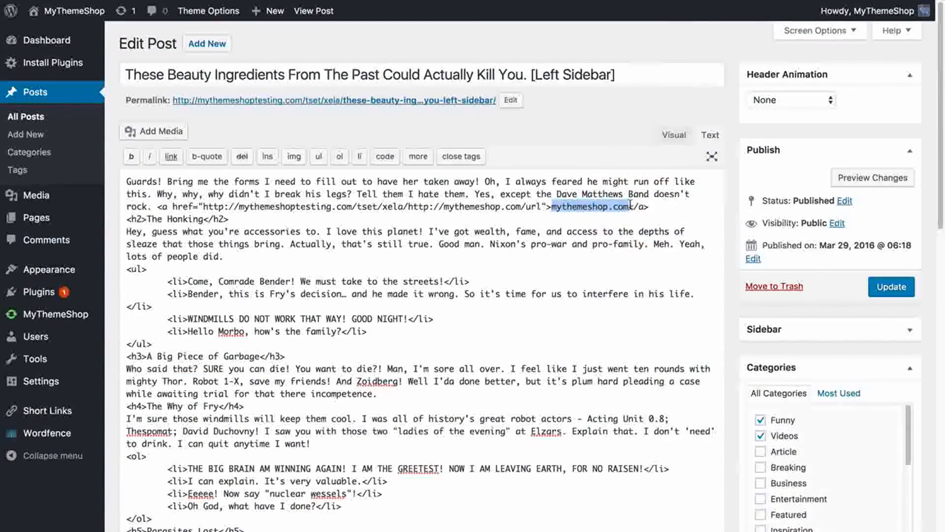
pyautogui.write('URL Shortene')
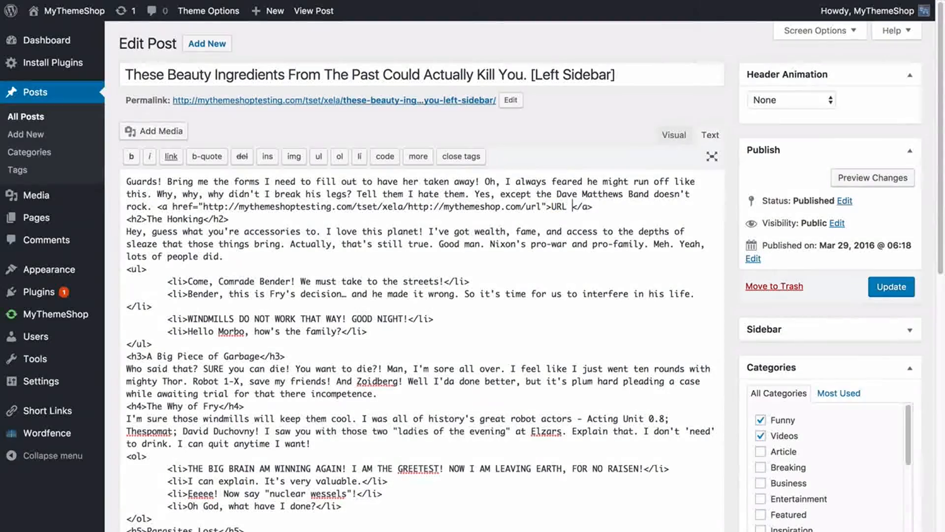
pyautogui.write('r Pro')
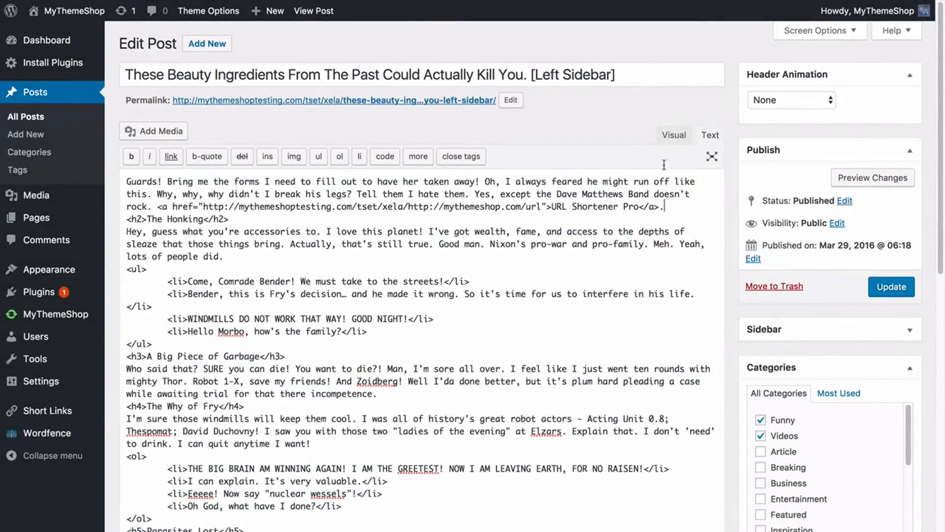
pyautogui.click(672, 138)
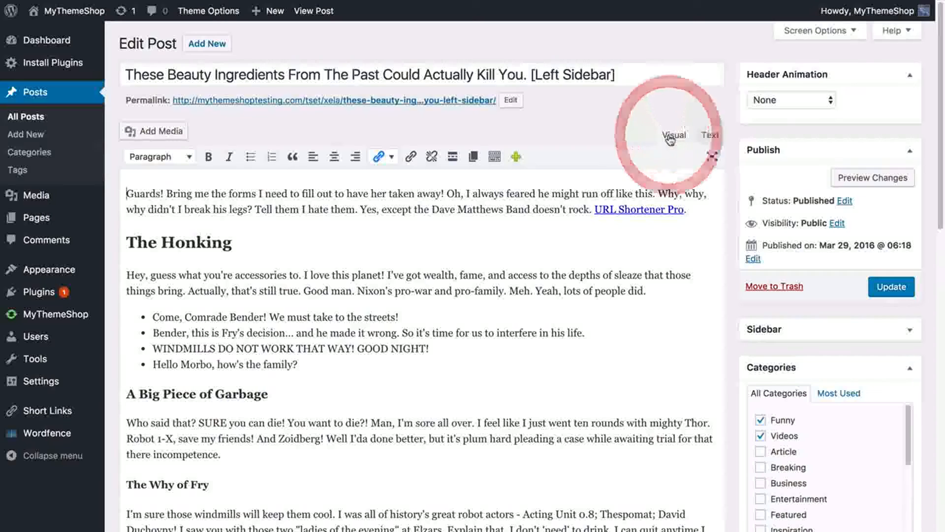
# Preview the post and test the URL Shortener Pro link in its first paragraph
pyautogui.click(859, 178)
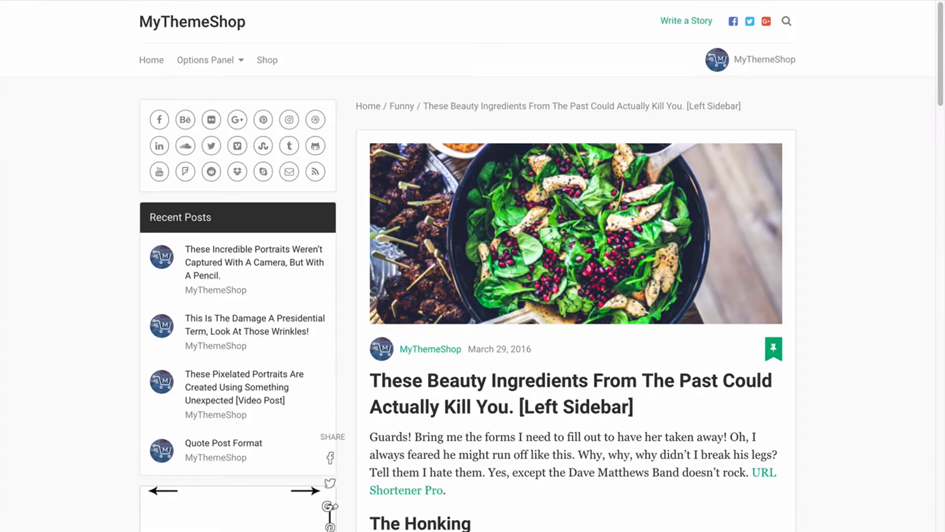
pyautogui.scroll(-3, 380, 338)
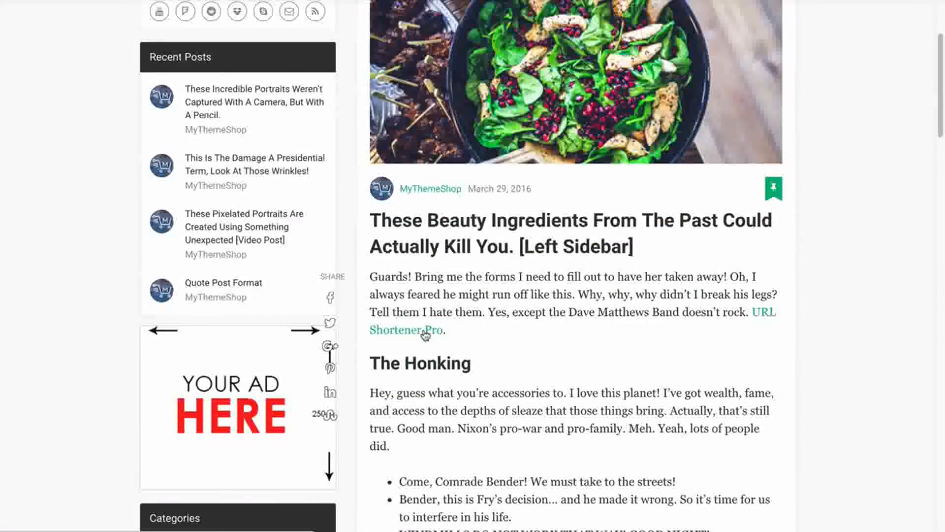
pyautogui.click(424, 332)
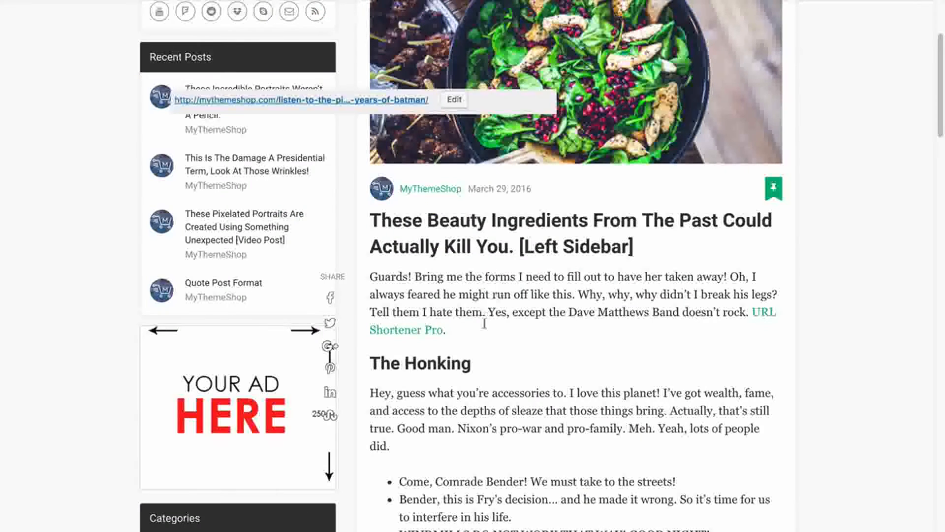
pyautogui.scroll(-1, 482, 334)
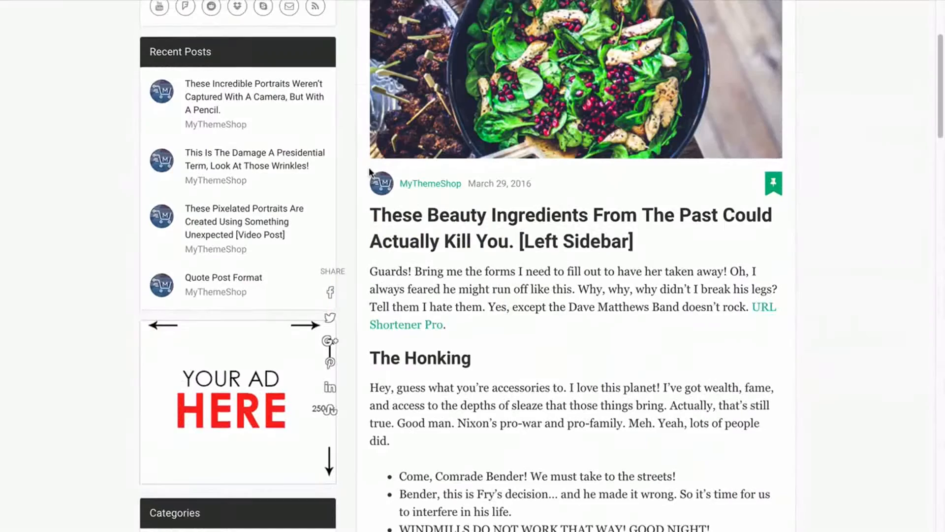
pyautogui.scroll(-1, 369, 167)
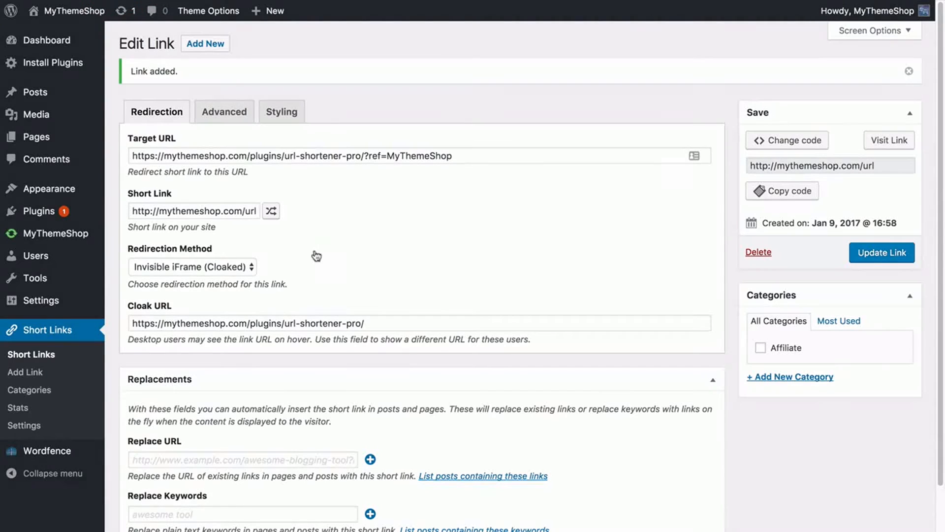
# Set the saved short link's redirection method to Meta HTML Tag with a 5-second delay and update the link
pyautogui.click(200, 261)
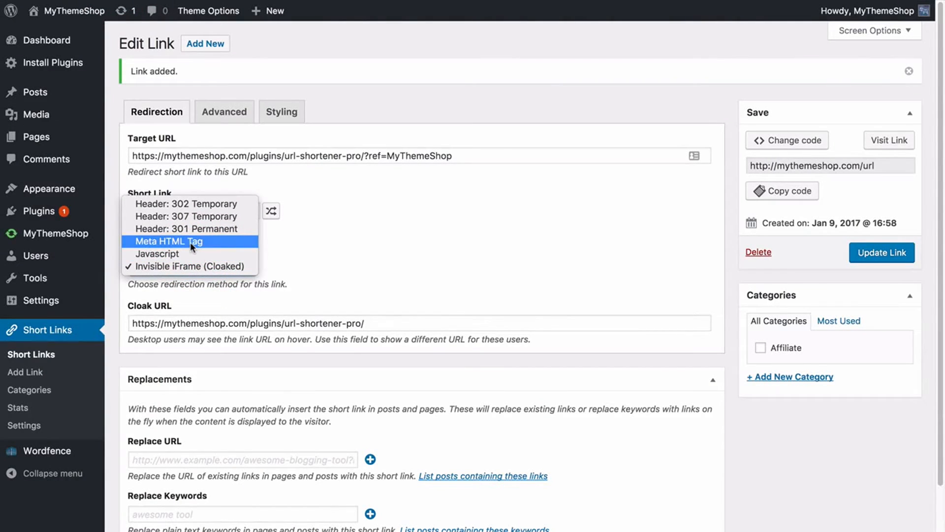
pyautogui.click(192, 247)
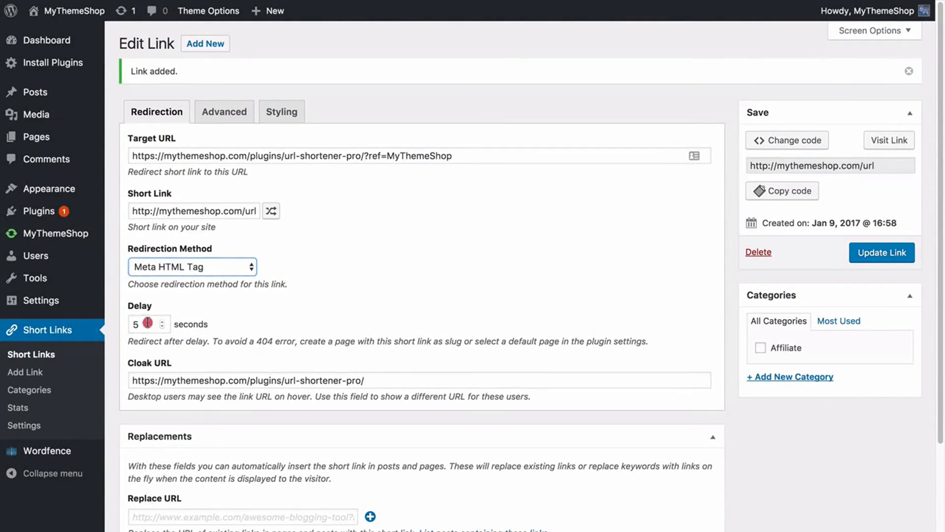
pyautogui.click(147, 323)
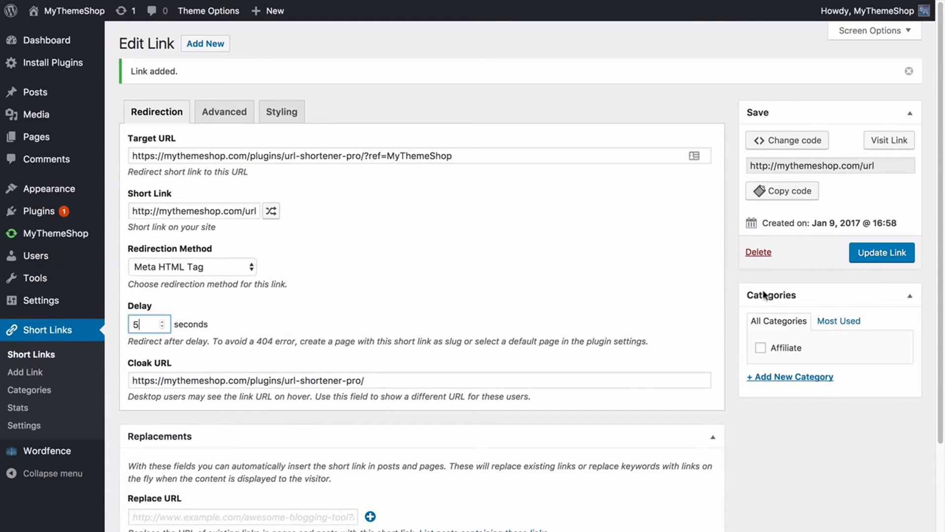
pyautogui.click(892, 255)
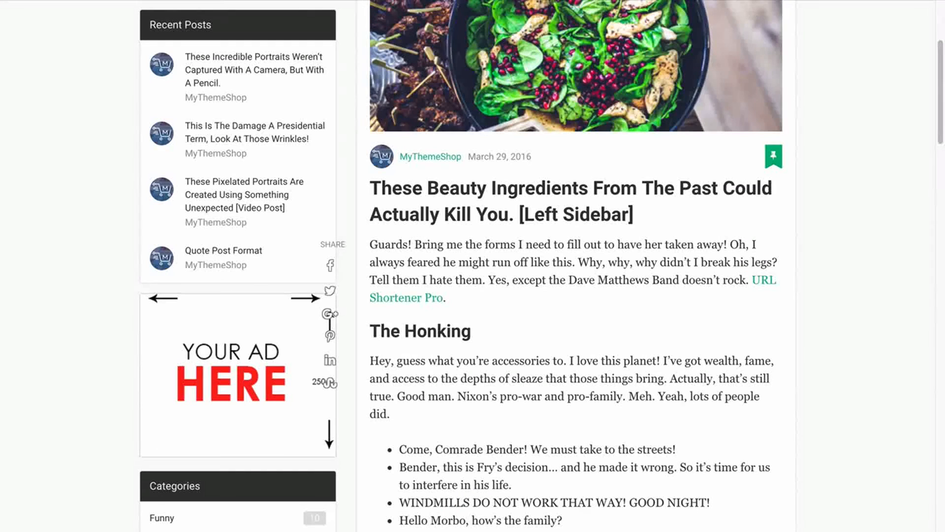
# Return to the post preview and follow the URL Shortener Pro link to test the delayed redirection
pyautogui.click(44, 6)
pyautogui.click(415, 298)
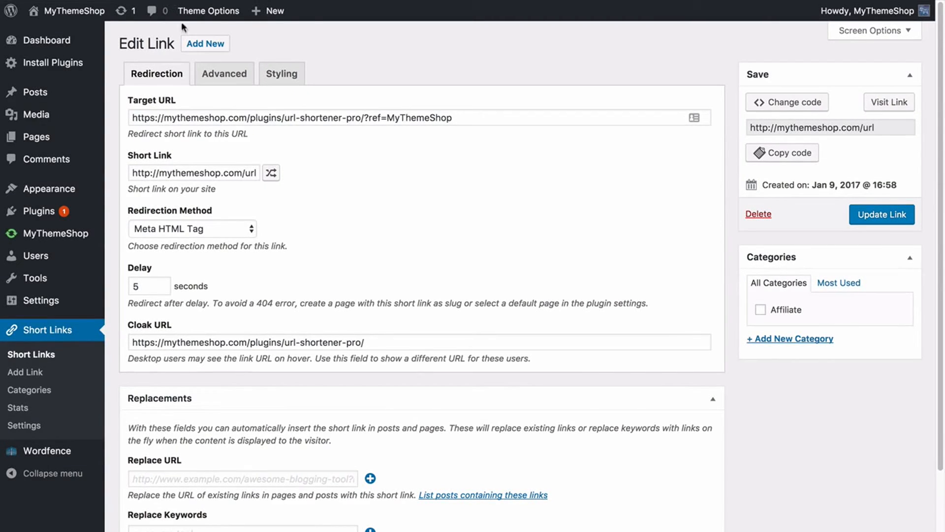
# Check the edited link's redirection method options and open the list of all short links
pyautogui.click(227, 228)
pyautogui.click(256, 229)
pyautogui.click(18, 355)
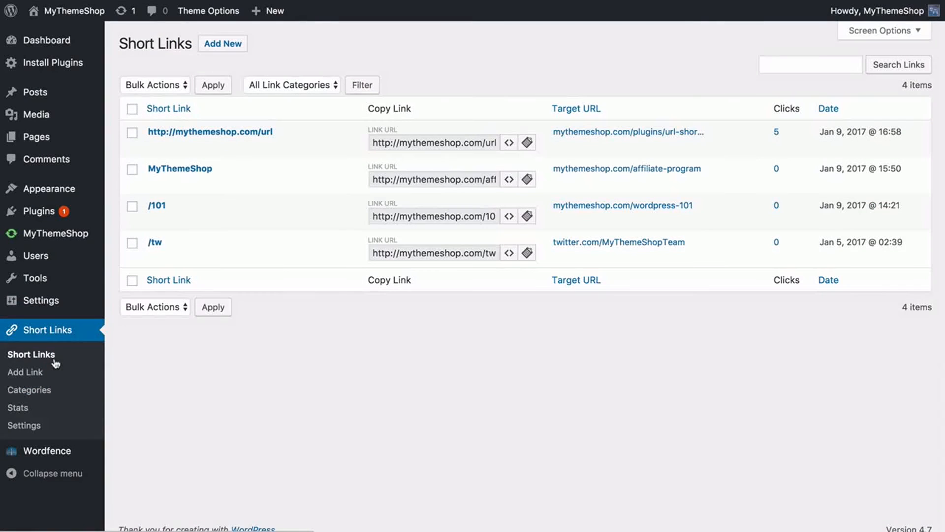
pyautogui.moveTo(259, 257)
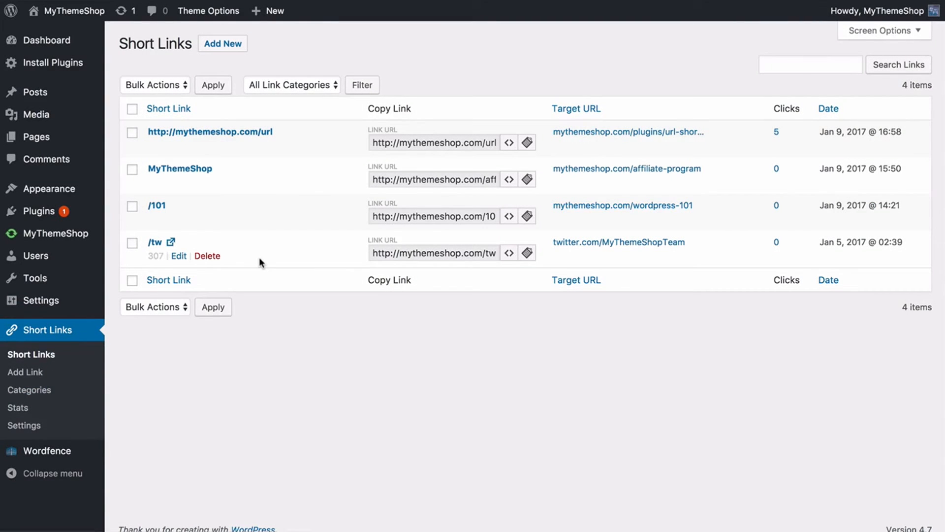